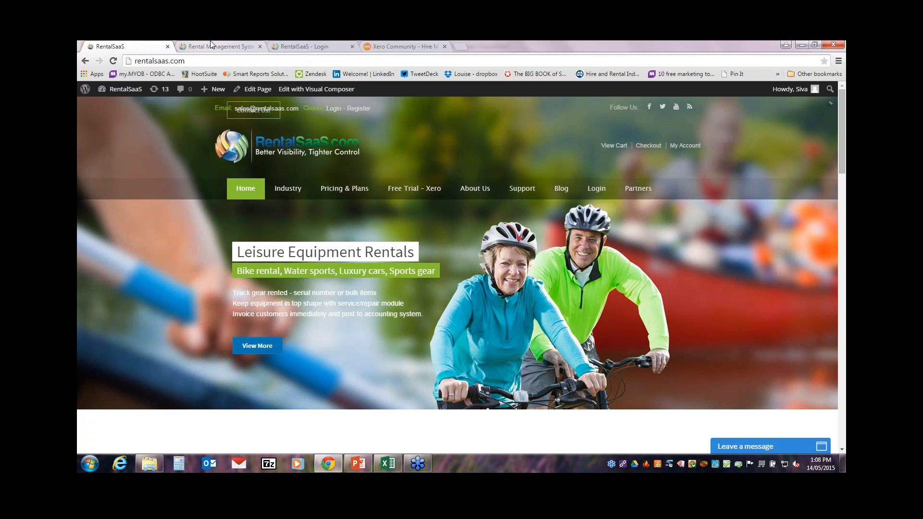
# Step: Switch to the Rental Management System tab to see the May 2015 booking calendar
pyautogui.click(210, 44)
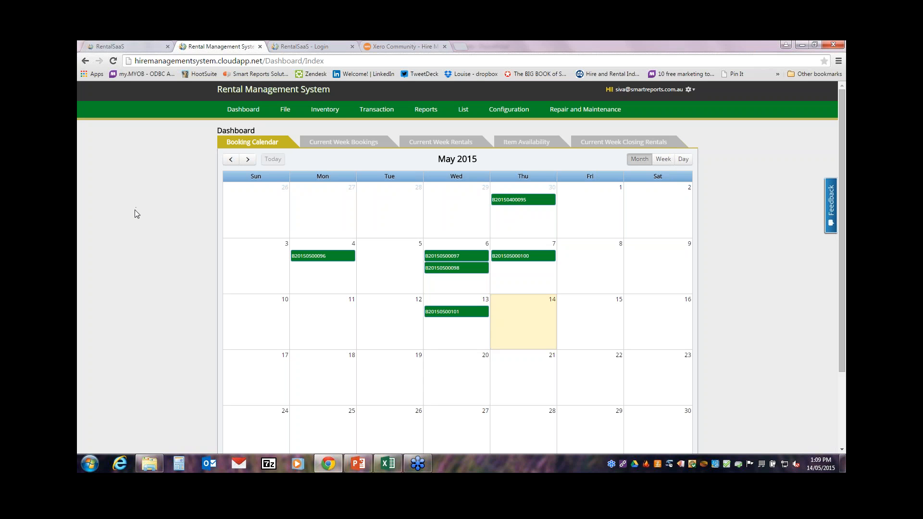
# Step: Open the Load Xero Data page, which lists Smart Reports as the integrated organisation
pyautogui.click(285, 111)
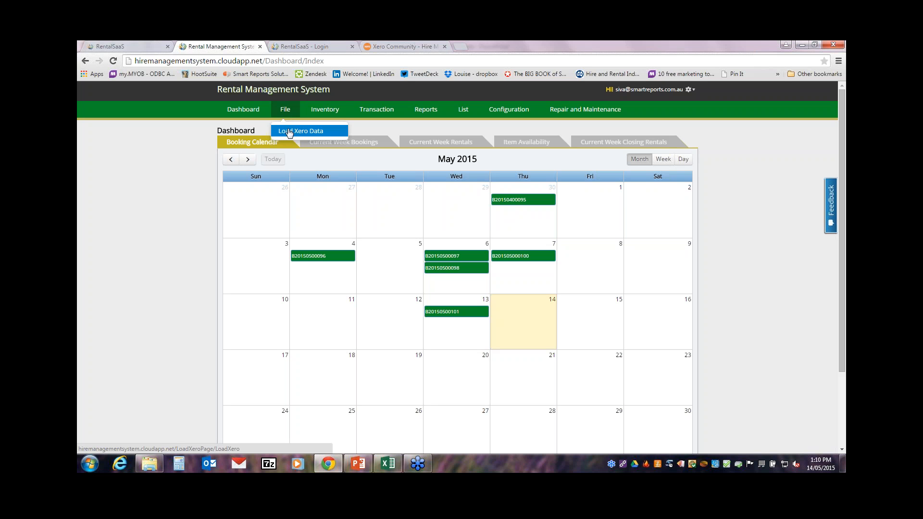
pyautogui.click(300, 131)
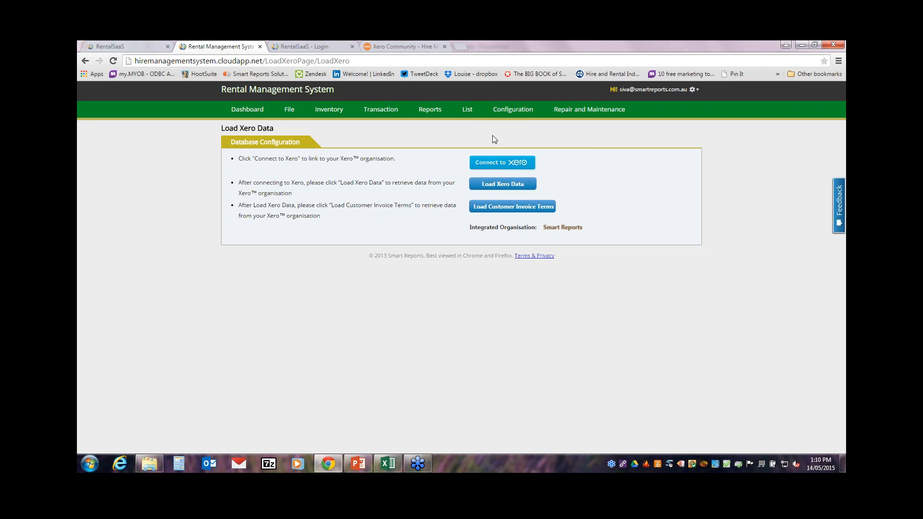
pyautogui.click(520, 119)
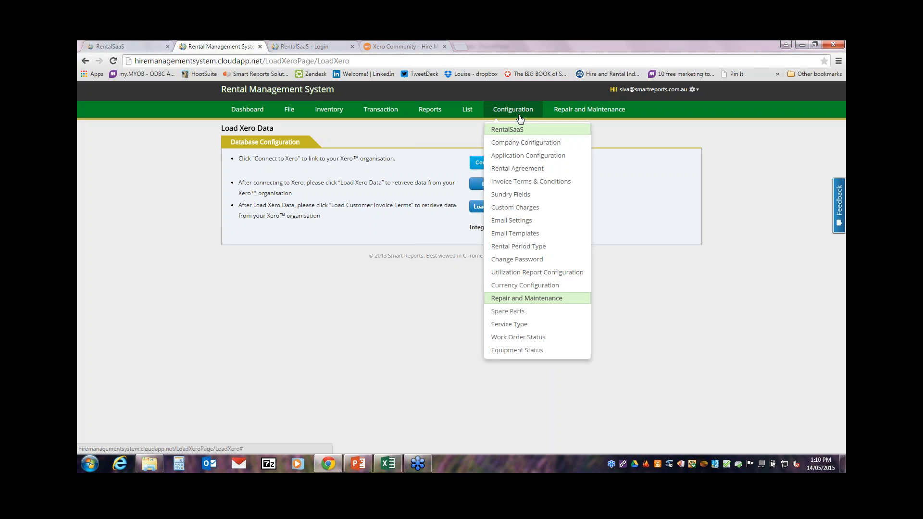
# Step: Review Application Configuration: 2 decimal places, Division tracking with default option Div2
pyautogui.click(516, 159)
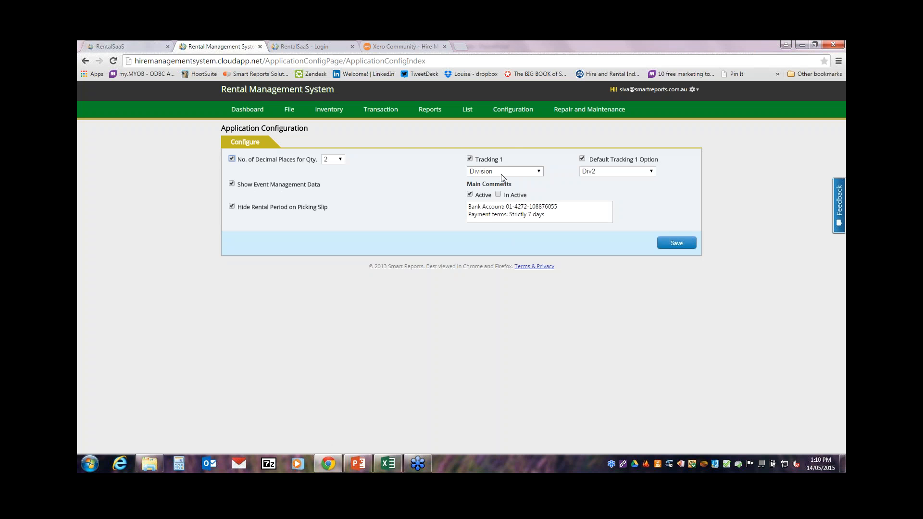
pyautogui.click(513, 112)
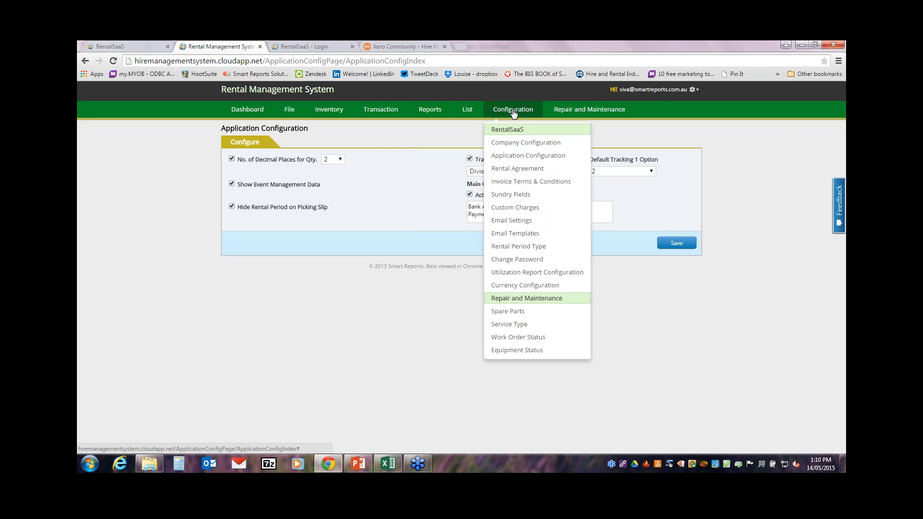
# Step: Open the Rental Agreement page and scroll through the AGREEMENT BY HIRER terms
pyautogui.click(508, 170)
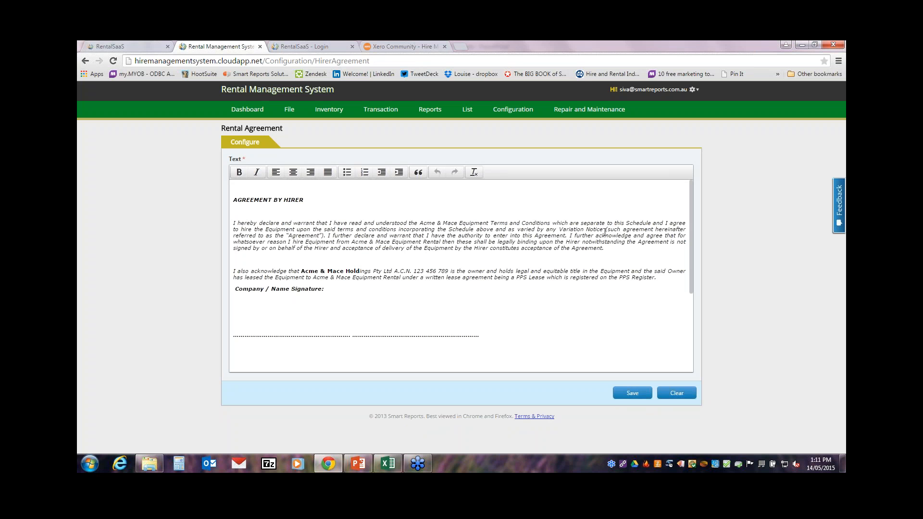
pyautogui.moveTo(690, 209); pyautogui.dragTo(705, 198)
pyautogui.click(515, 111)
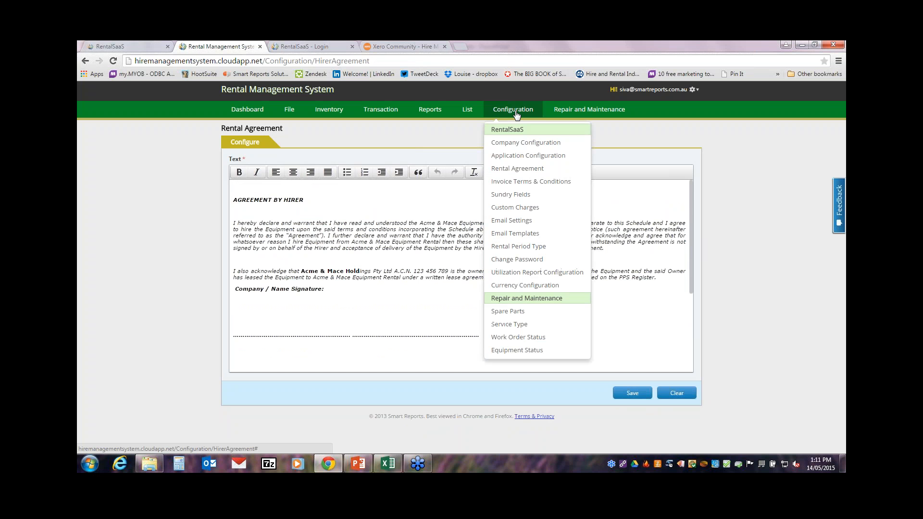
# Step: Make 'demand' in the Taxes & Fees clause of the Terms & Conditions bold italic
pyautogui.click(520, 183)
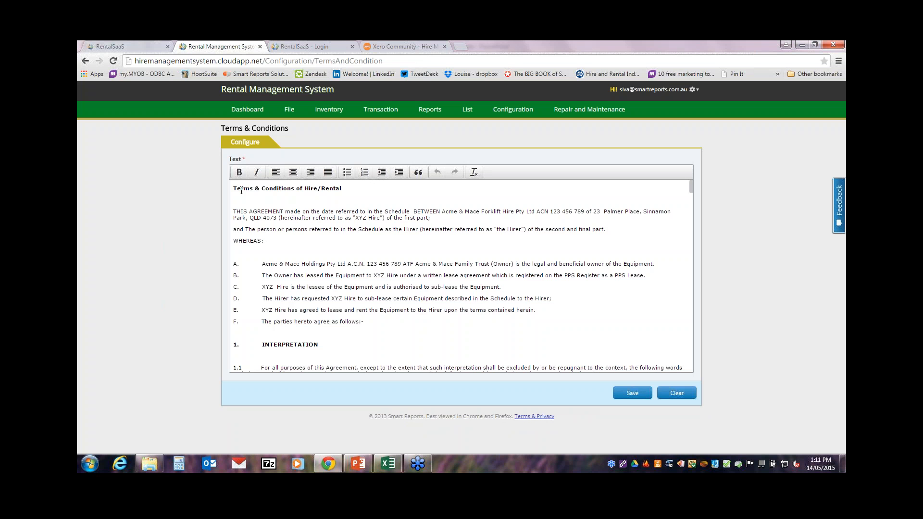
pyautogui.moveTo(692, 188); pyautogui.dragTo(690, 290)
pyautogui.doubleClick(430, 240)
pyautogui.click(239, 172)
pyautogui.click(254, 176)
pyautogui.click(412, 247)
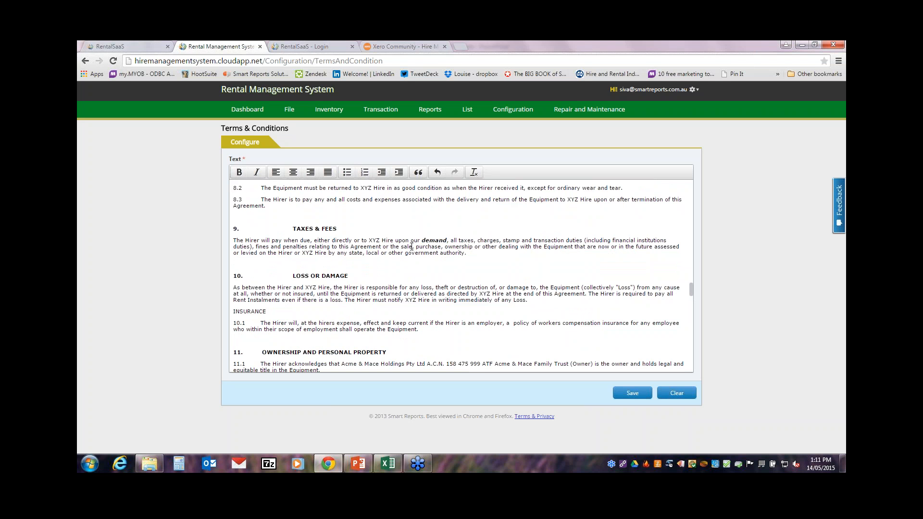
pyautogui.moveTo(691, 289); pyautogui.dragTo(713, 181)
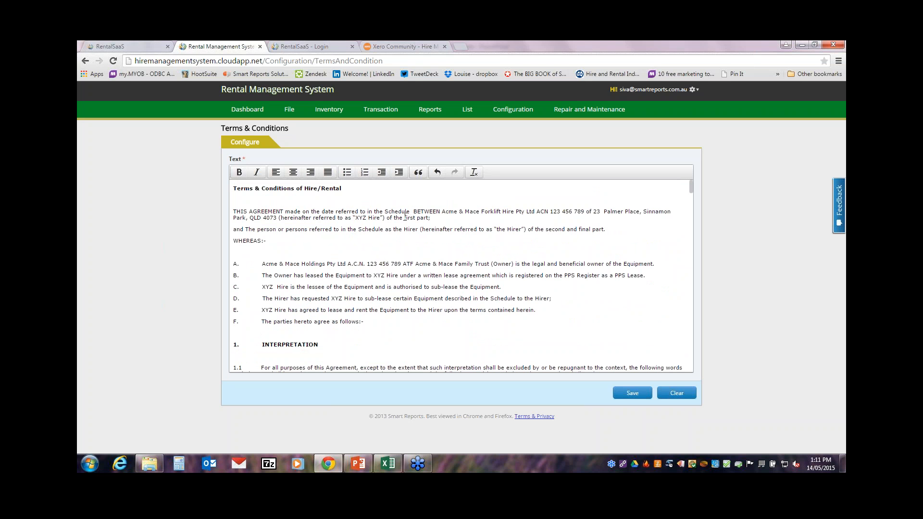
pyautogui.click(514, 112)
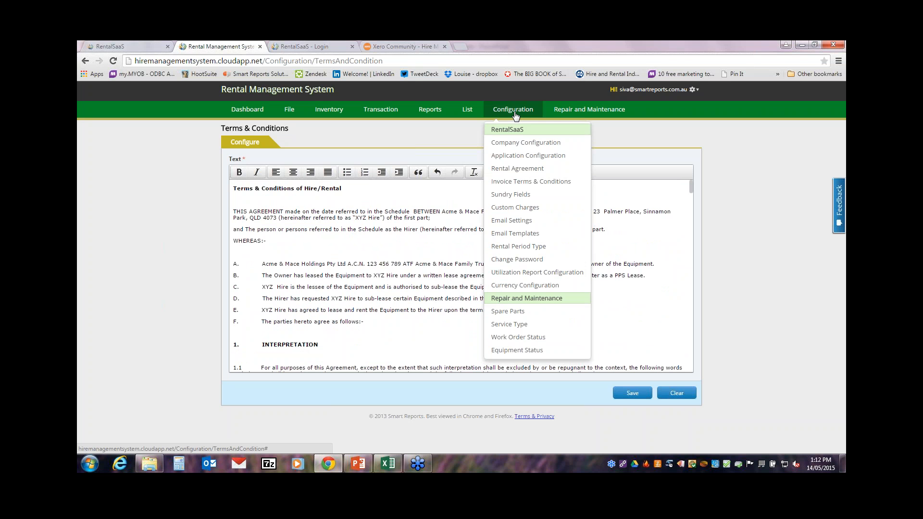
# Step: Rename sundry Label 1 to 'Access to venue' and Label 4 to 'Rego #', then save
pyautogui.click(514, 199)
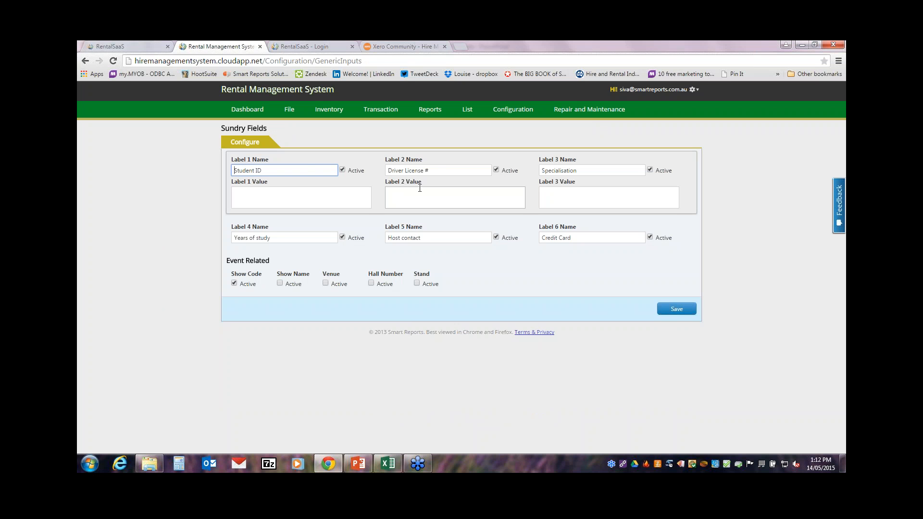
pyautogui.moveTo(306, 167); pyautogui.dragTo(138, 137)
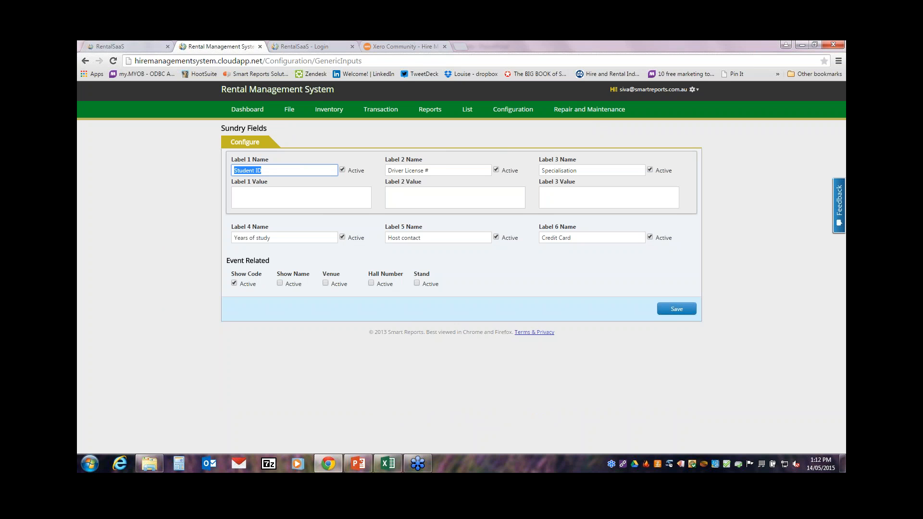
pyautogui.write('Access to venue')
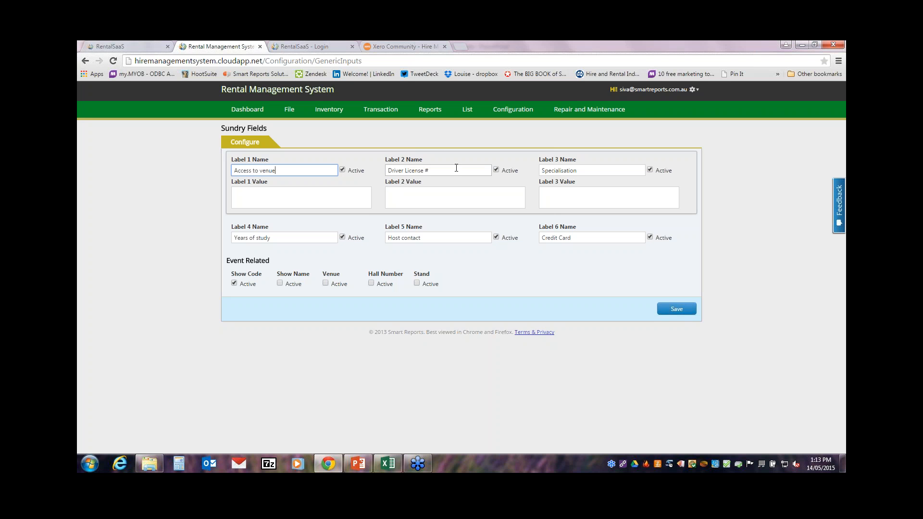
pyautogui.moveTo(293, 238); pyautogui.dragTo(89, 215)
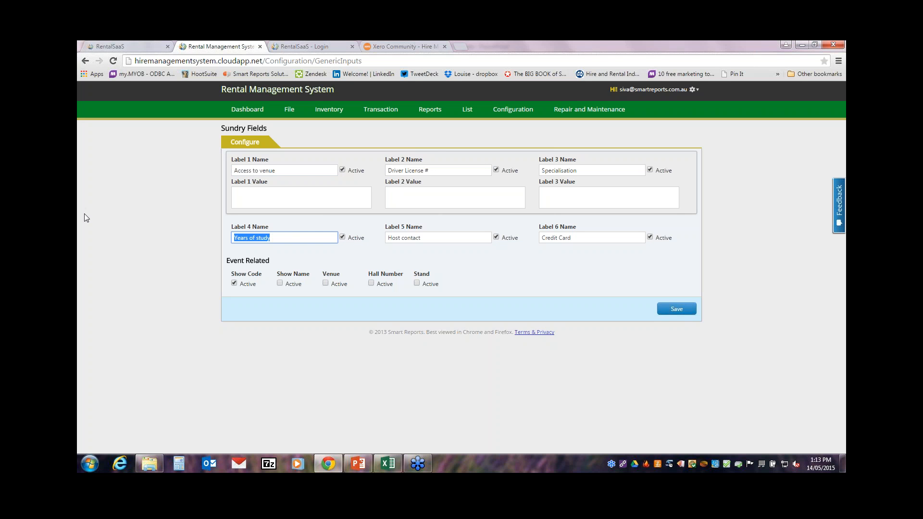
pyautogui.write('Rego #')
pyautogui.click(685, 311)
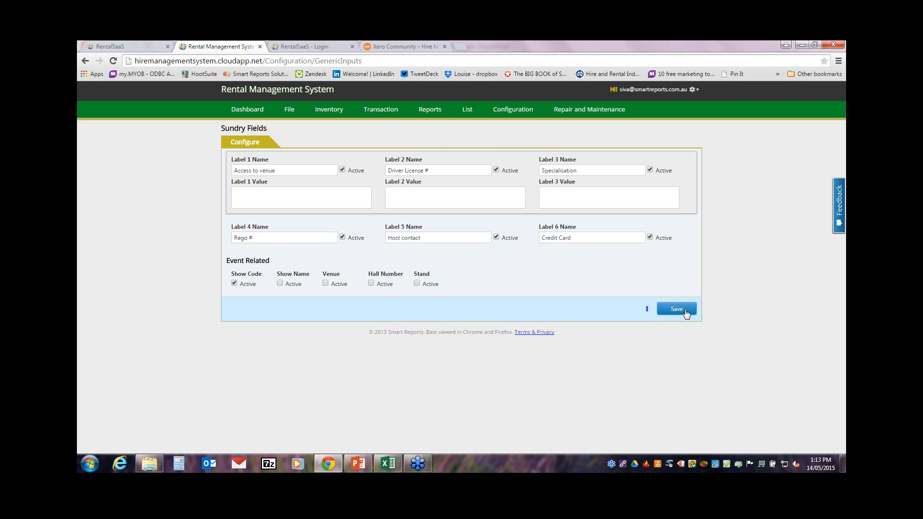
pyautogui.click(552, 259)
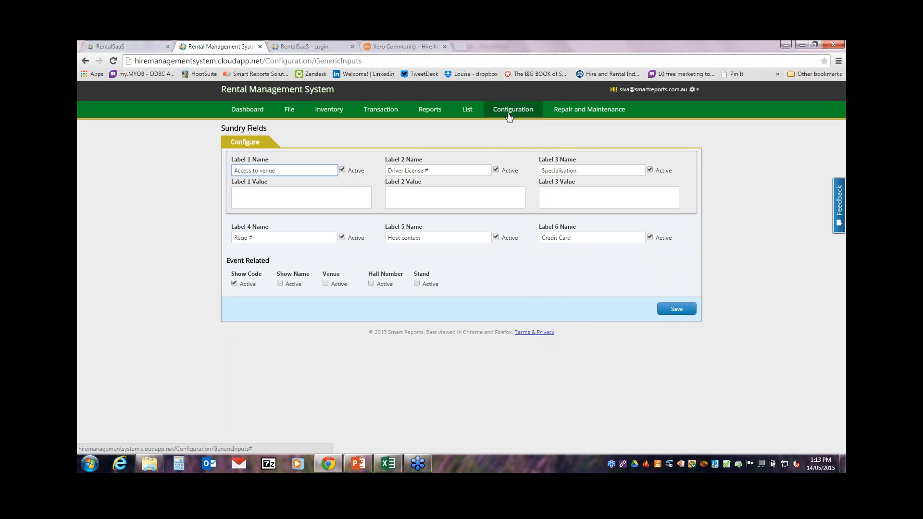
pyautogui.click(509, 114)
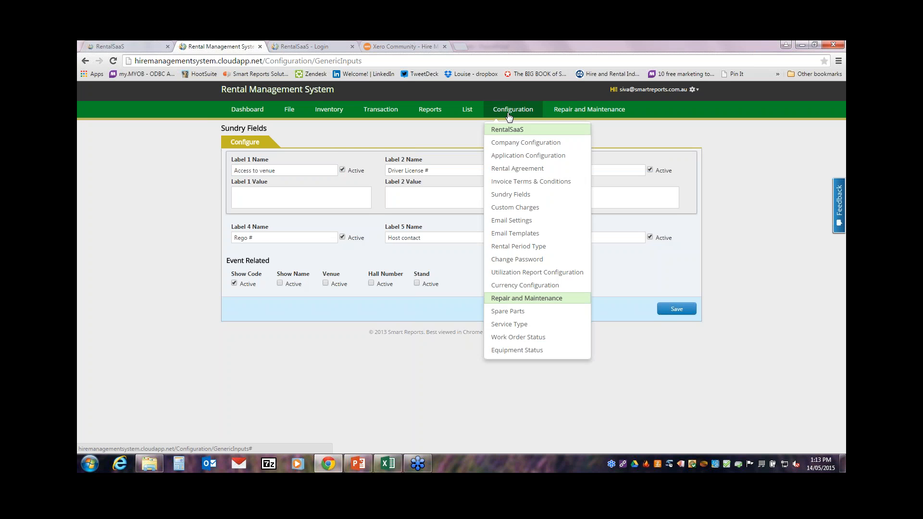
# Step: Load the Delivery Fee custom charge (260-Other Revenue, GST on Income) and page through the charges
pyautogui.click(515, 209)
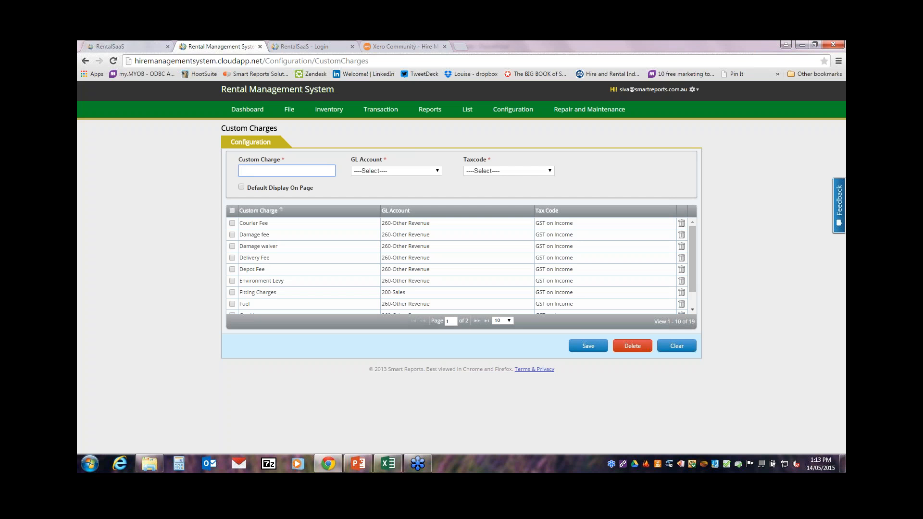
pyautogui.click(288, 260)
pyautogui.doubleClick(289, 261)
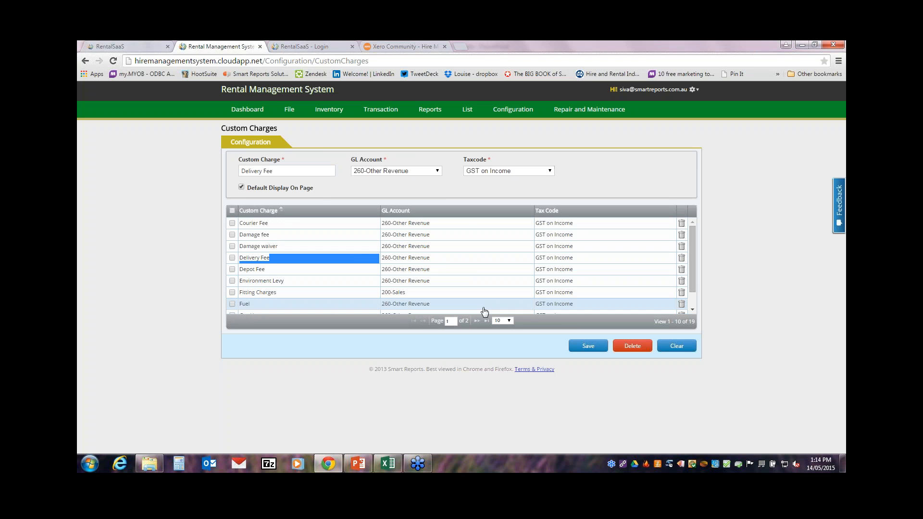
pyautogui.click(480, 322)
pyautogui.click(477, 321)
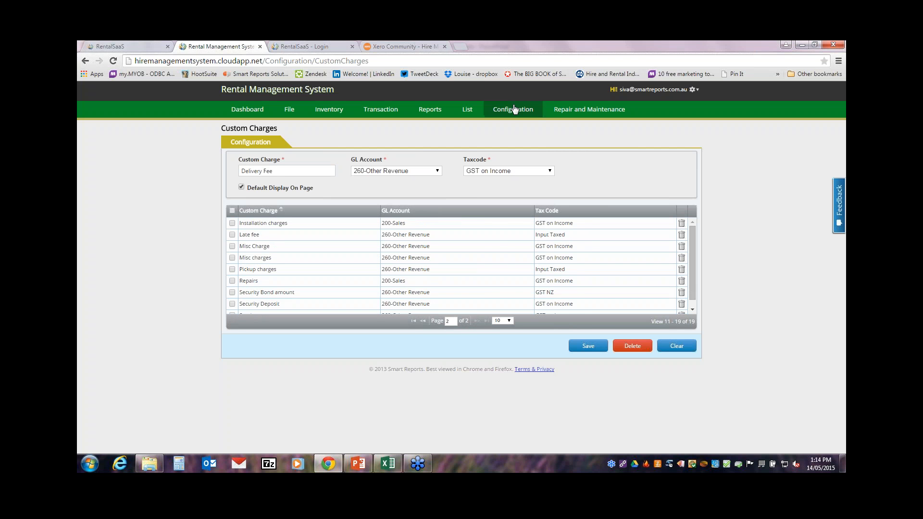
pyautogui.click(513, 109)
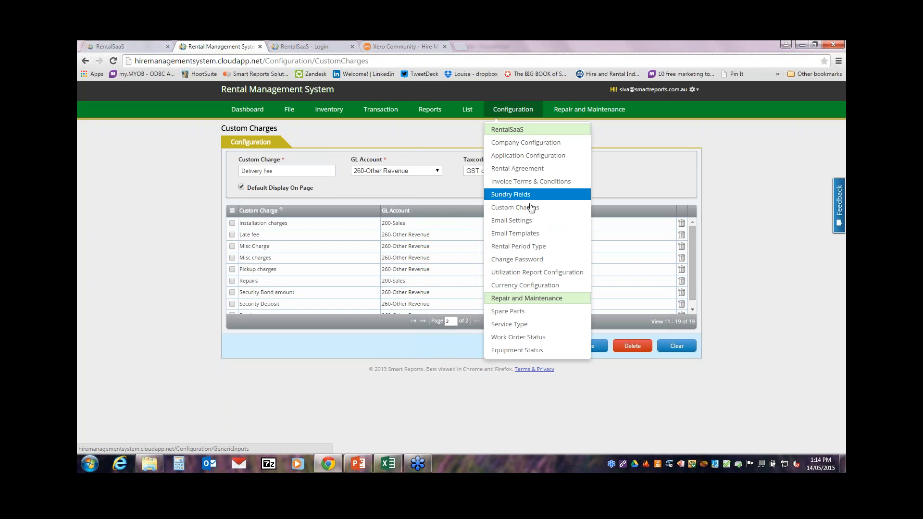
# Step: View the Hire Agreement Template email with subject 'Invoice Details' and its customer message
pyautogui.click(532, 240)
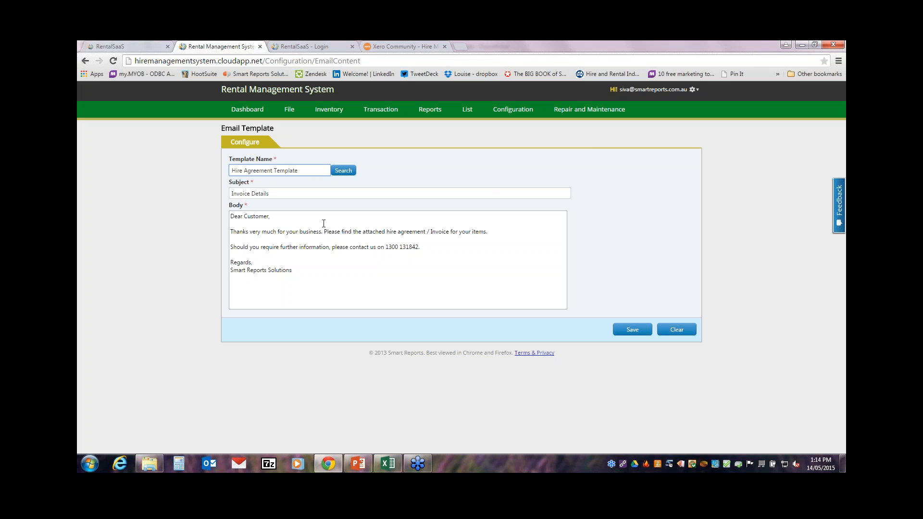
pyautogui.click(513, 110)
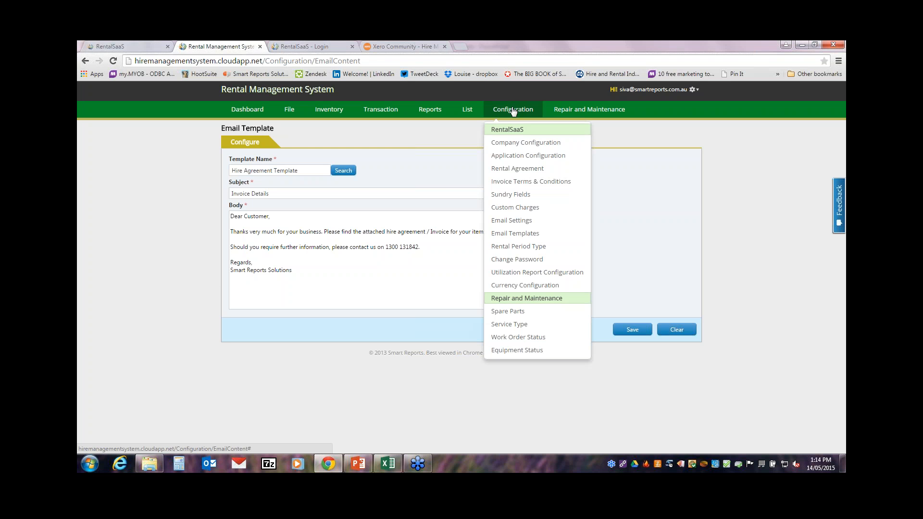
# Step: View both pages of Rental Period Types, including Daily, Fortnight, Monthly and Quarterly
pyautogui.click(518, 246)
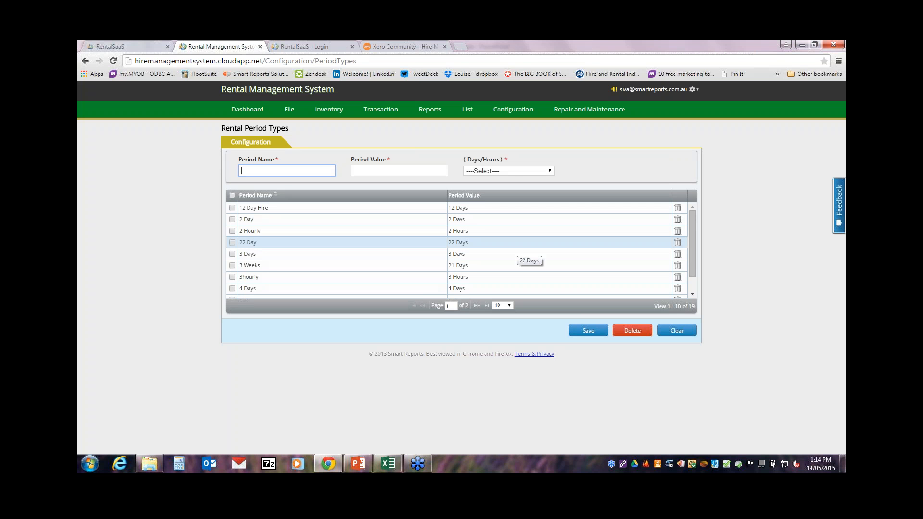
pyautogui.click(486, 305)
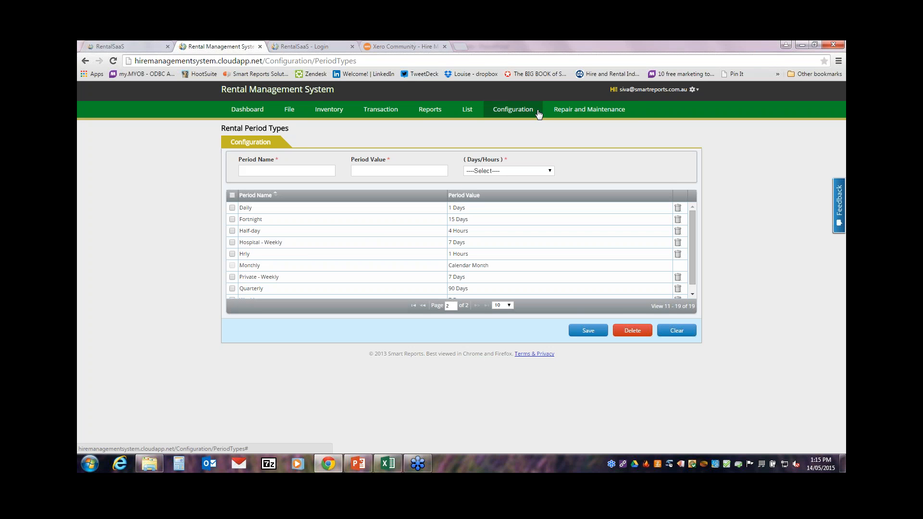
pyautogui.click(333, 111)
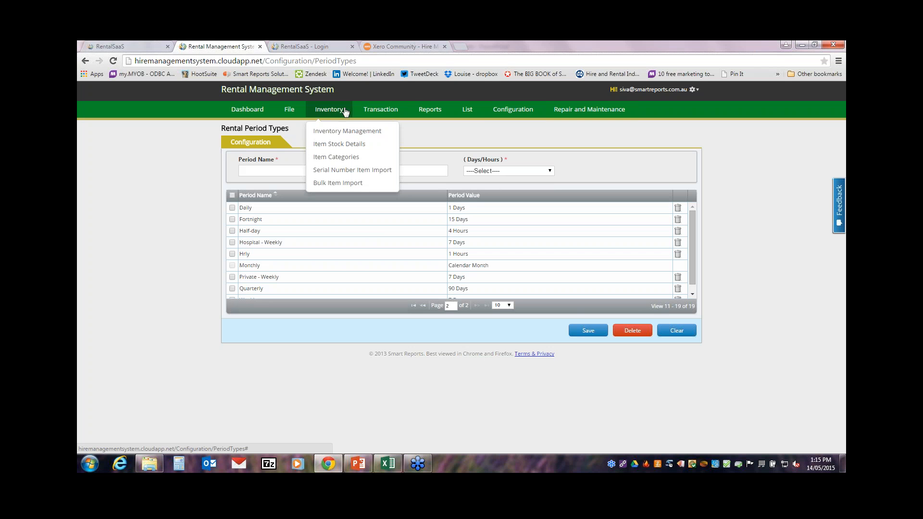
# Step: Load 10x10 Marquee, toggle Cross Rental back to Rental, and view its $250/$900/$1,000 rates
pyautogui.click(356, 131)
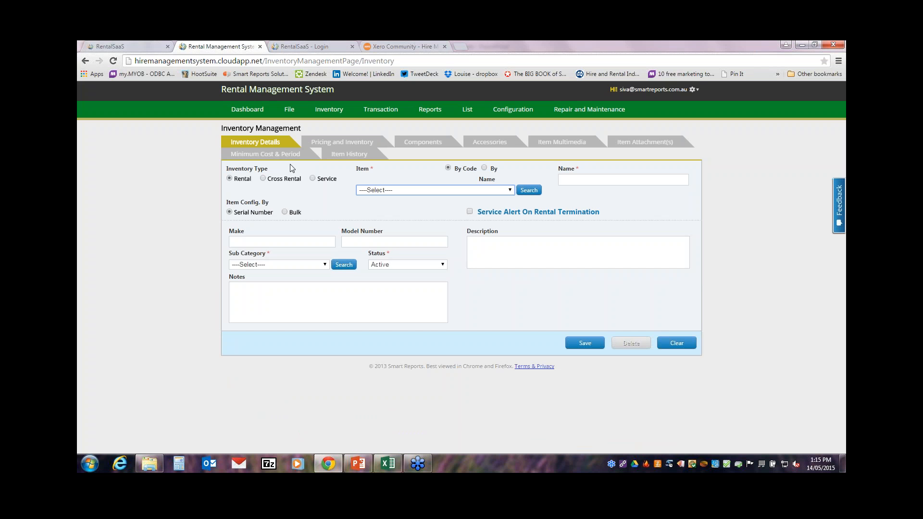
pyautogui.click(403, 191)
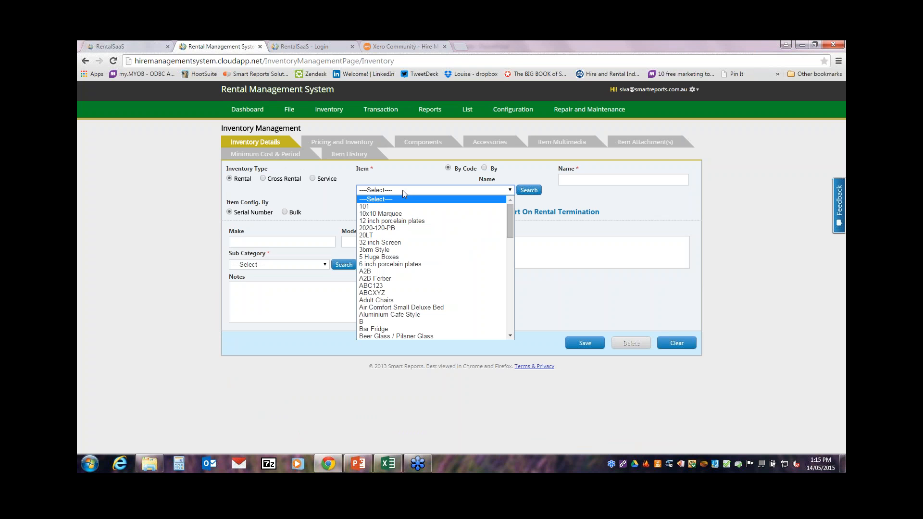
pyautogui.click(417, 214)
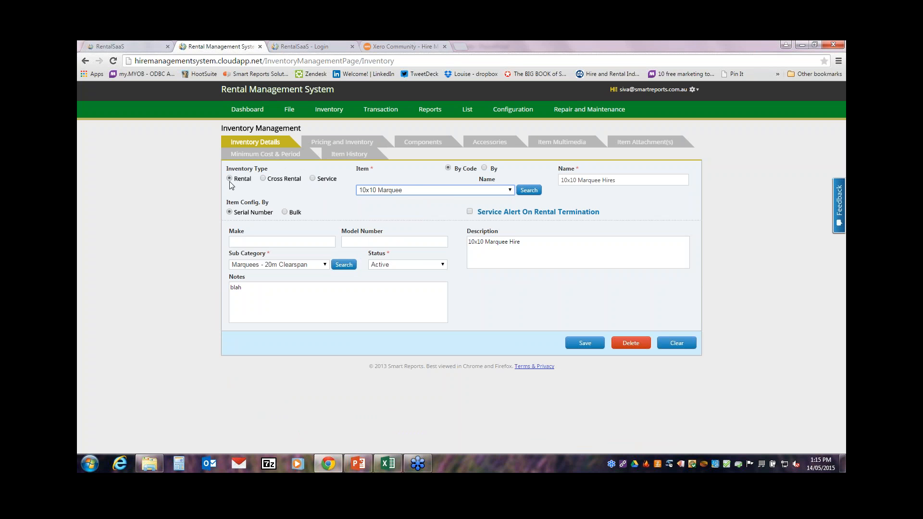
pyautogui.click(274, 179)
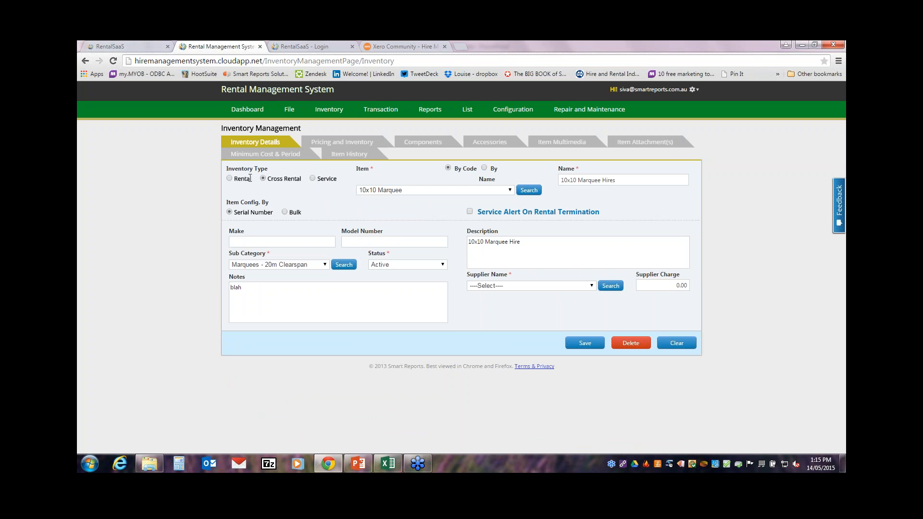
pyautogui.click(229, 178)
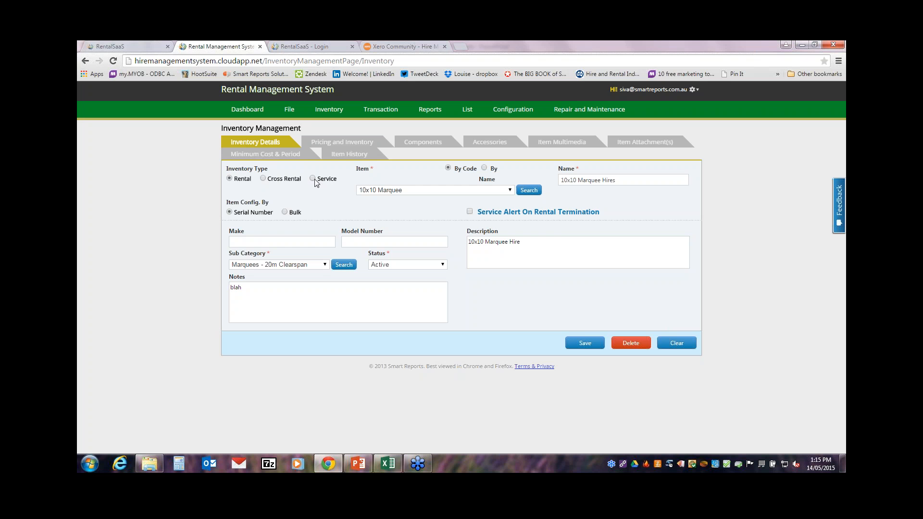
pyautogui.click(341, 142)
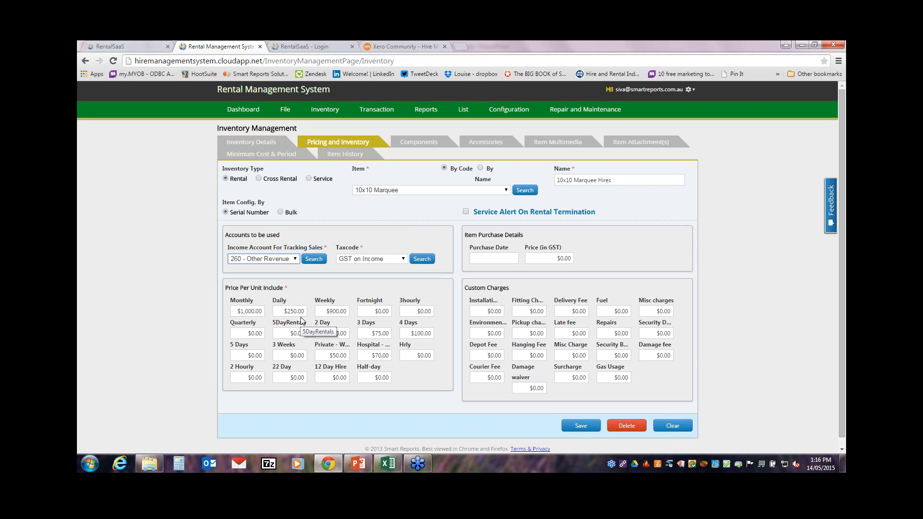
# Step: Show the 10x10 Marquee's uploaded landscape image in its Item Multimedia section
pyautogui.click(543, 144)
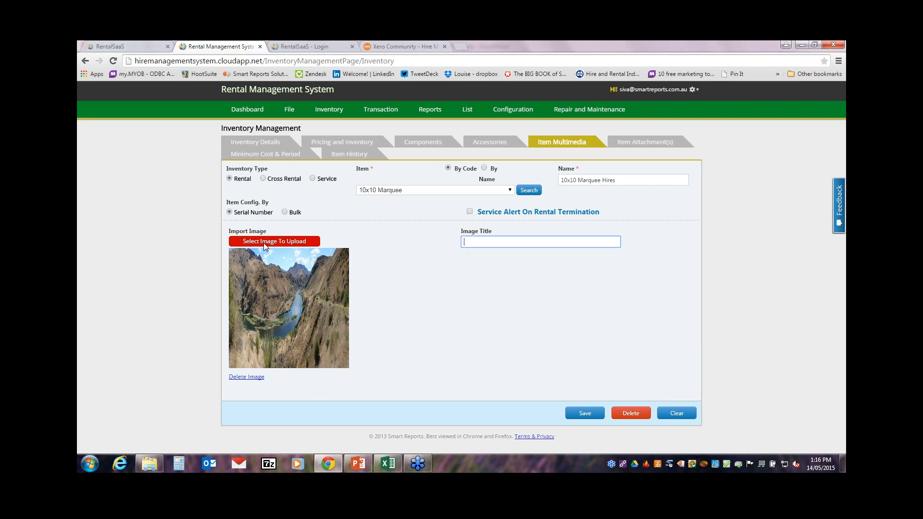
# Step: Check the marquee's attached ItemImportTemplate (8).xlsx document, then go to Inventory > Item Stock Details
pyautogui.click(629, 144)
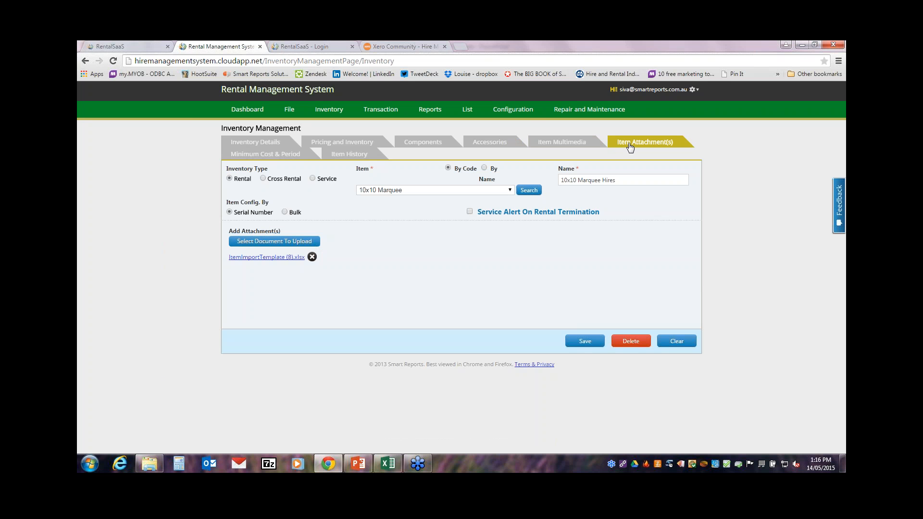
pyautogui.click(269, 245)
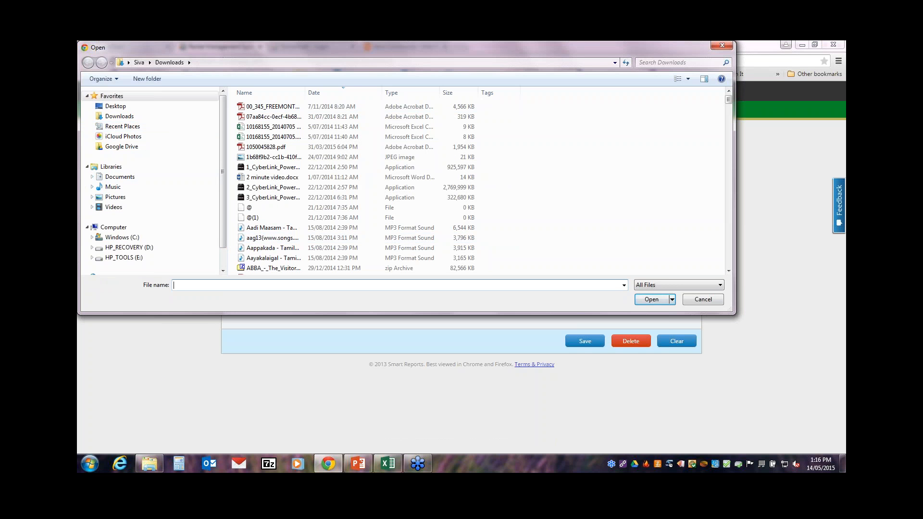
pyautogui.click(722, 45)
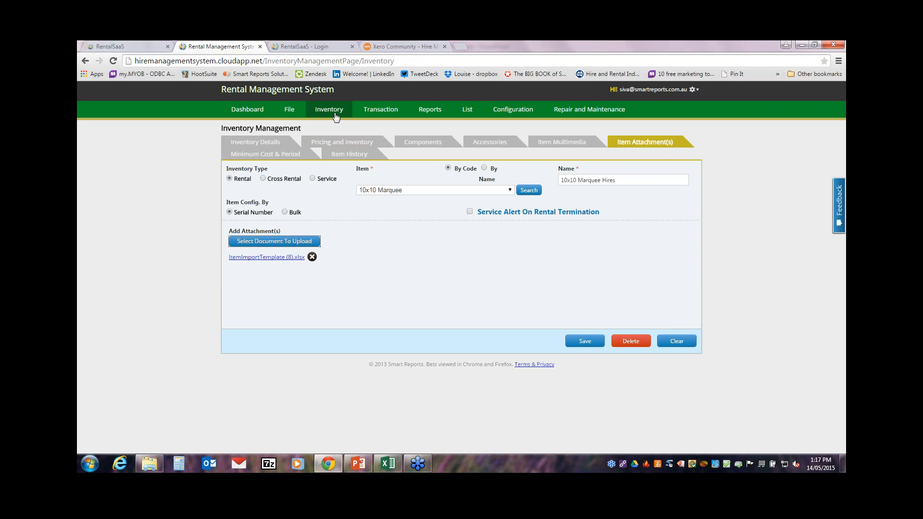
pyautogui.click(329, 109)
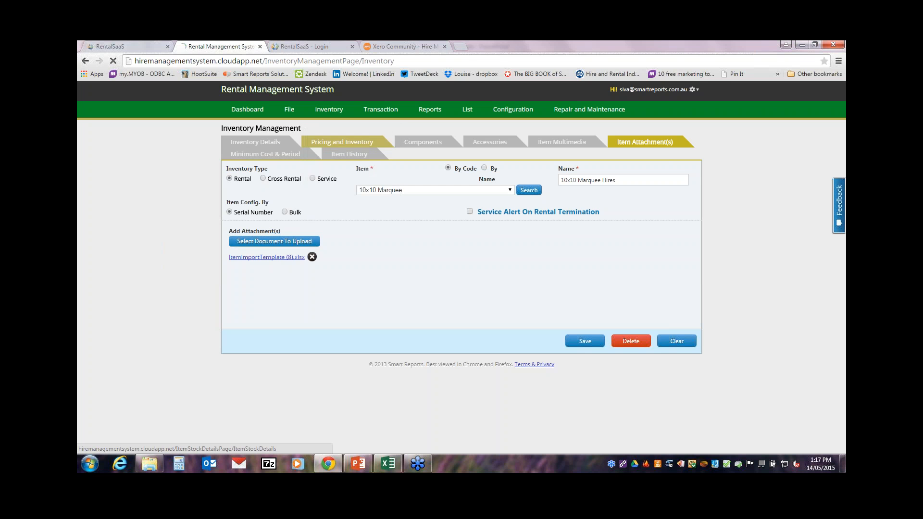
pyautogui.click(335, 146)
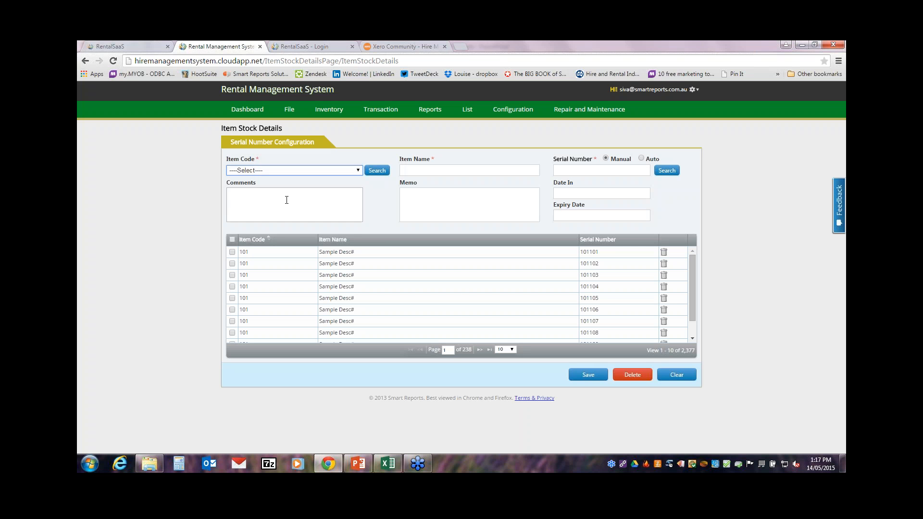
# Step: Load serial Marquee 10x10 - 1 of the 10x10 Marquee, then bring up the Excel import sheet
pyautogui.click(301, 171)
pyautogui.click(284, 206)
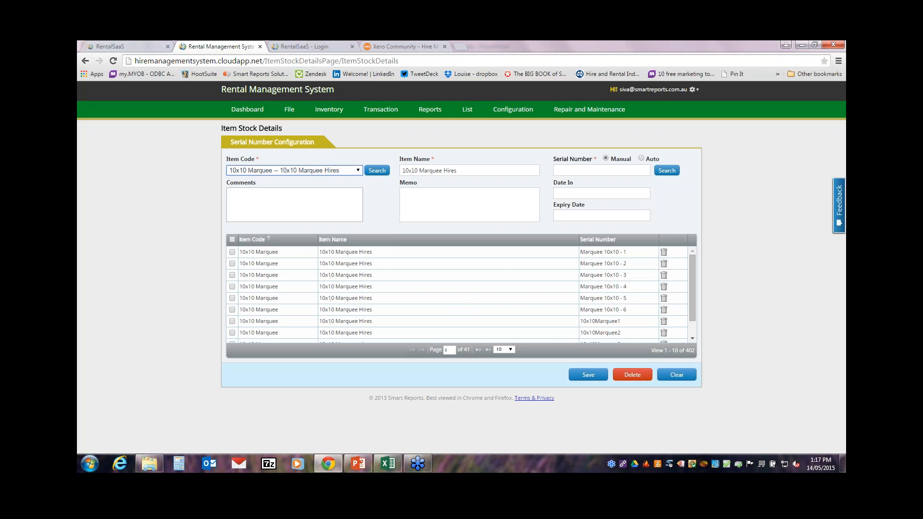
pyautogui.click(406, 253)
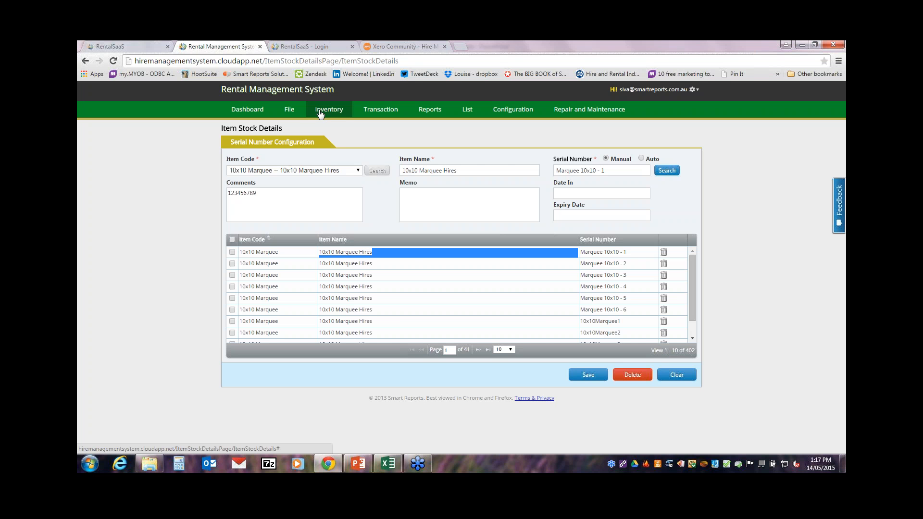
pyautogui.click(388, 464)
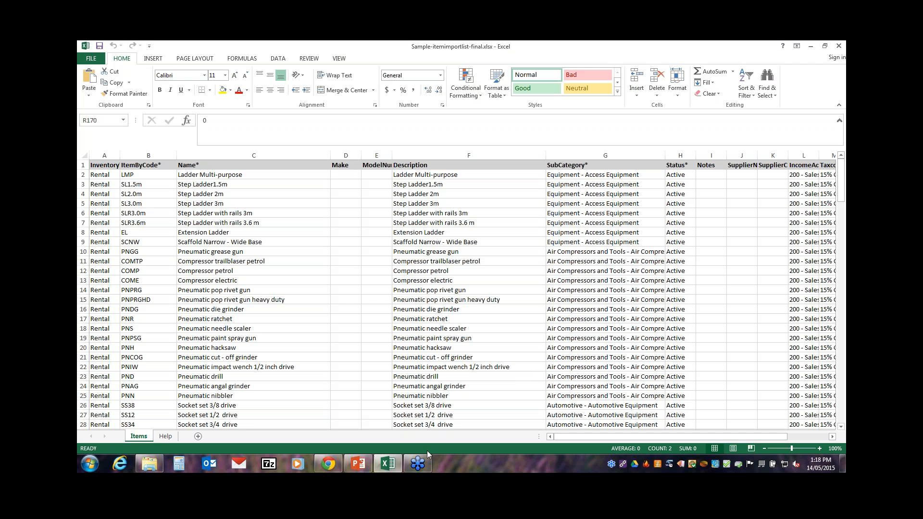
# Step: Leave the Excel sheet and return to the Item Stock Details page in Chrome
pyautogui.moveTo(420, 459)
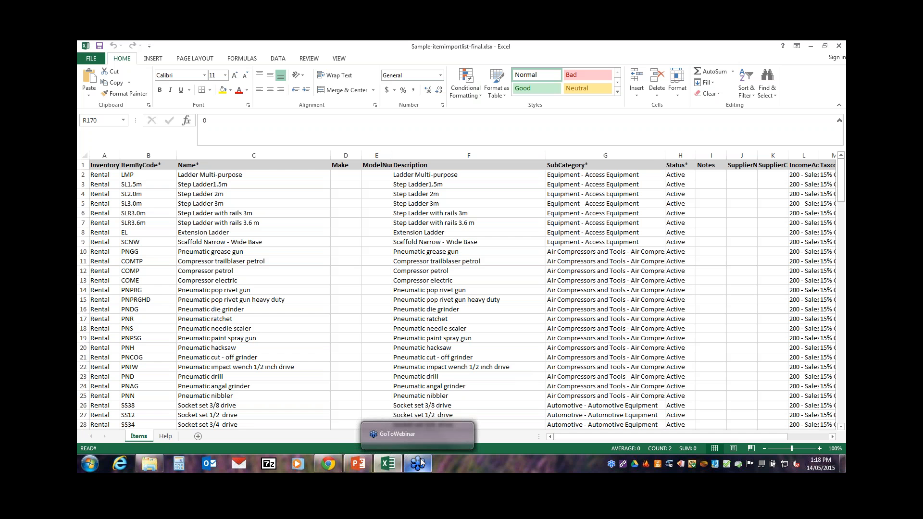
pyautogui.click(339, 461)
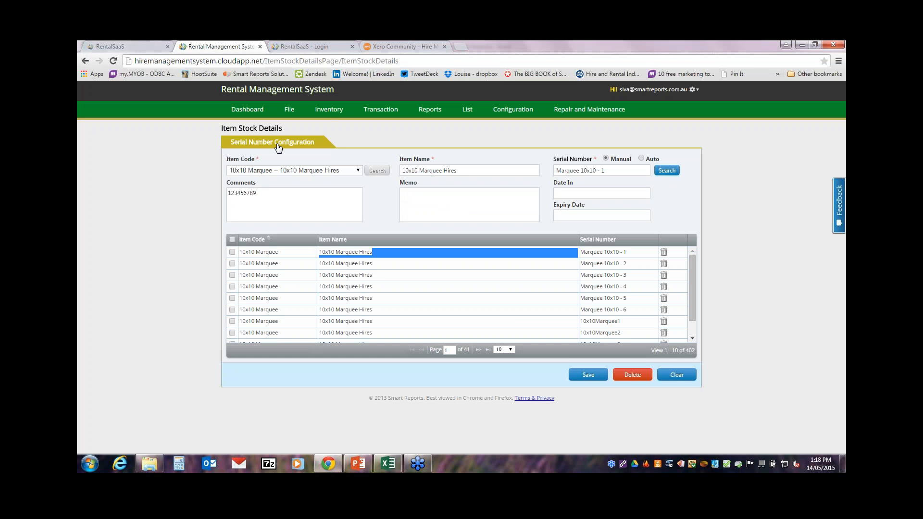
# Step: Show the Dashboard booking calendar, checking April 2015 before returning to May 2015
pyautogui.click(248, 111)
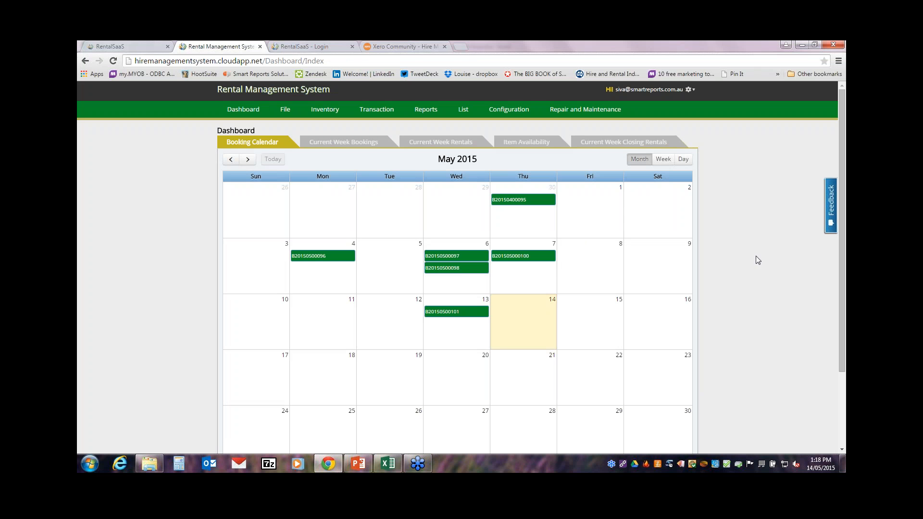
pyautogui.click(231, 160)
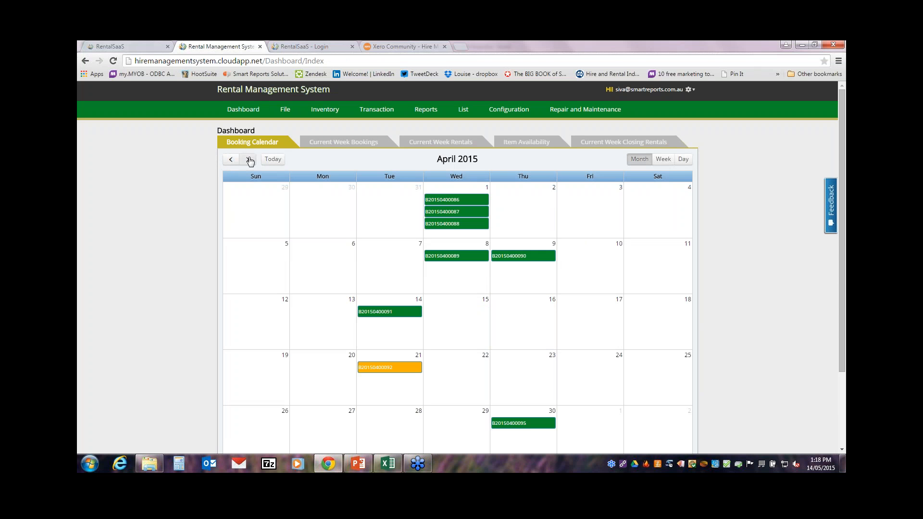
pyautogui.click(248, 160)
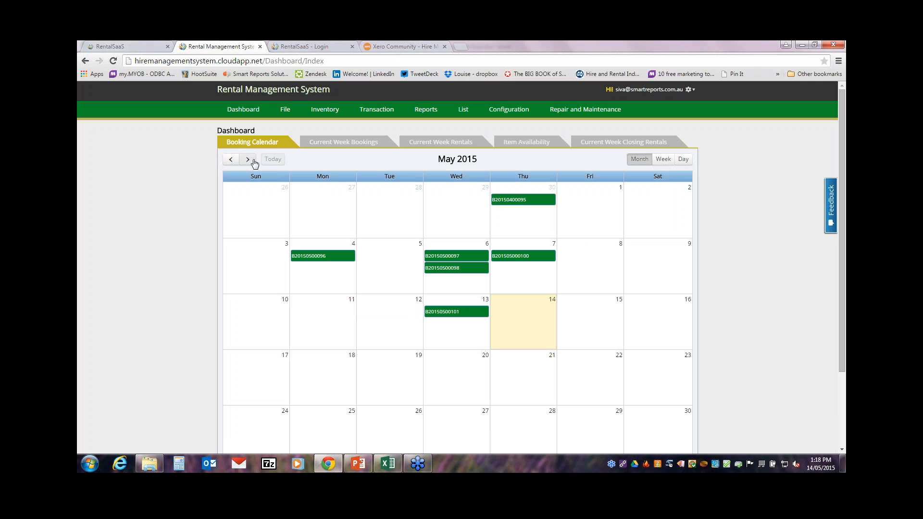
# Step: List current-week bookings from 10 May 2015, then view current-week rentals and Item Availability
pyautogui.click(327, 147)
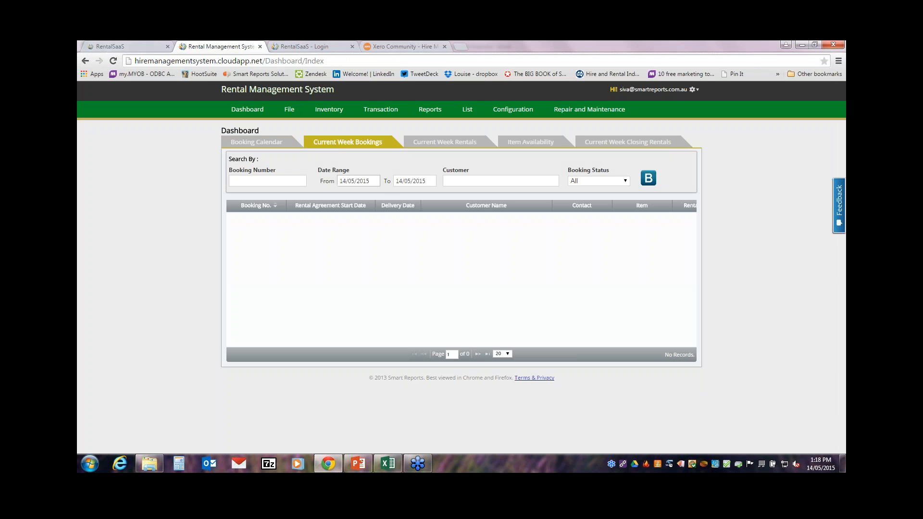
pyautogui.click(361, 182)
pyautogui.click(346, 255)
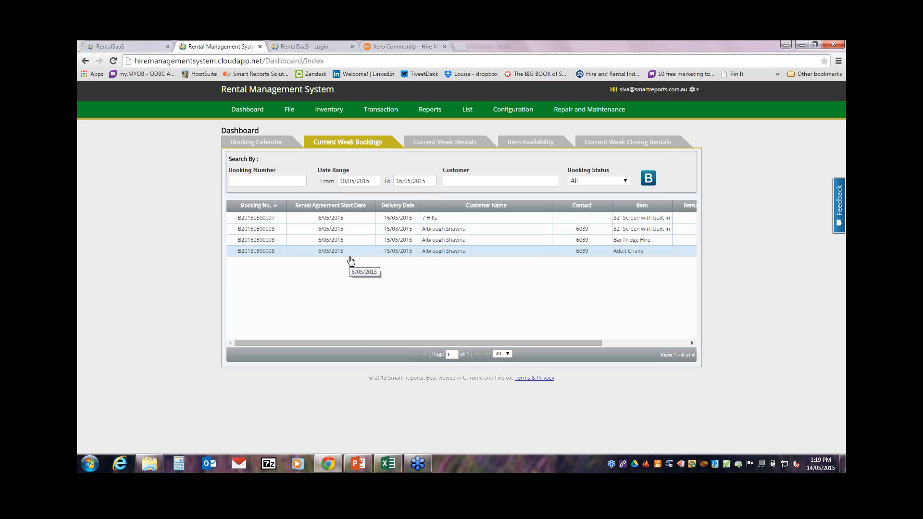
pyautogui.click(443, 146)
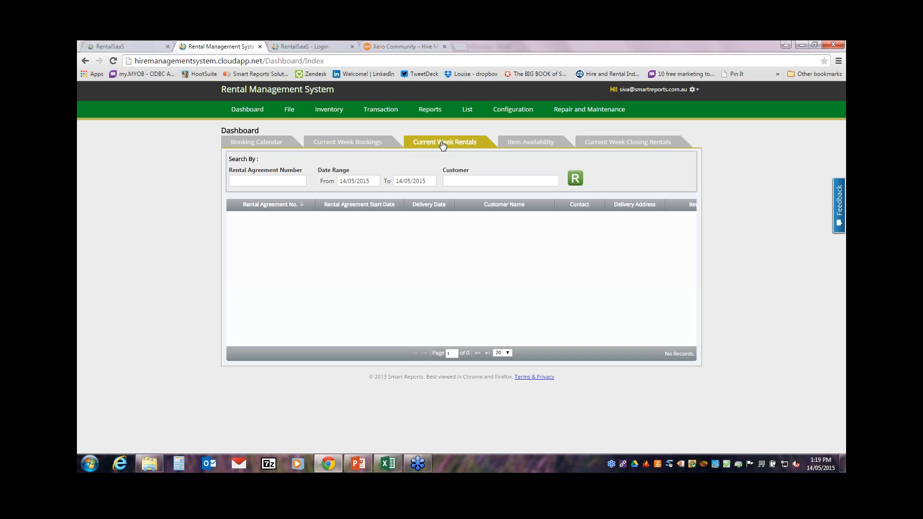
pyautogui.click(532, 146)
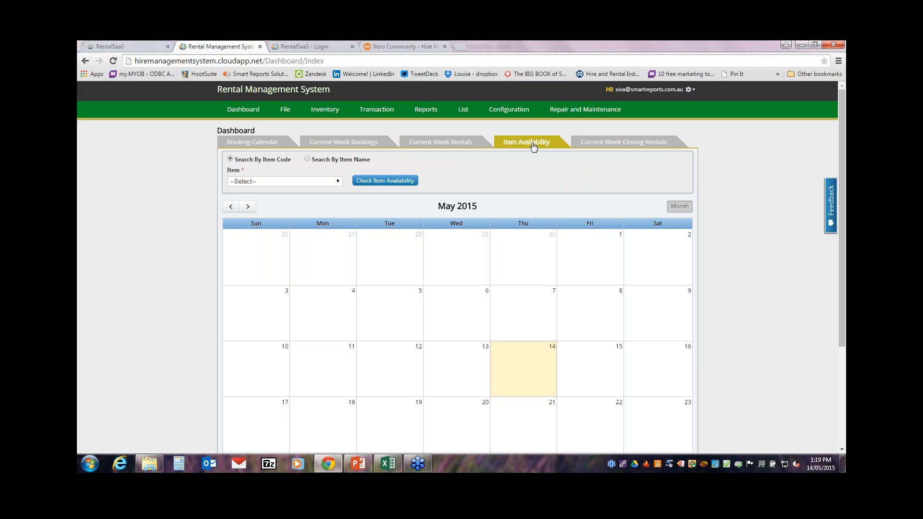
# Step: Check A2B Ferber stock availability, then list this week's closing rental: a 10x10 Marquee ending 14/05/2015
pyautogui.click(303, 181)
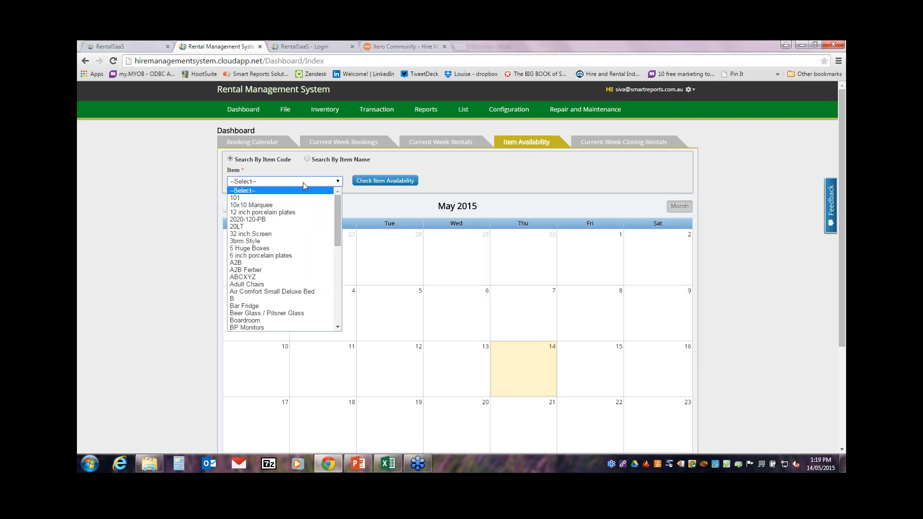
pyautogui.click(250, 270)
pyautogui.click(389, 183)
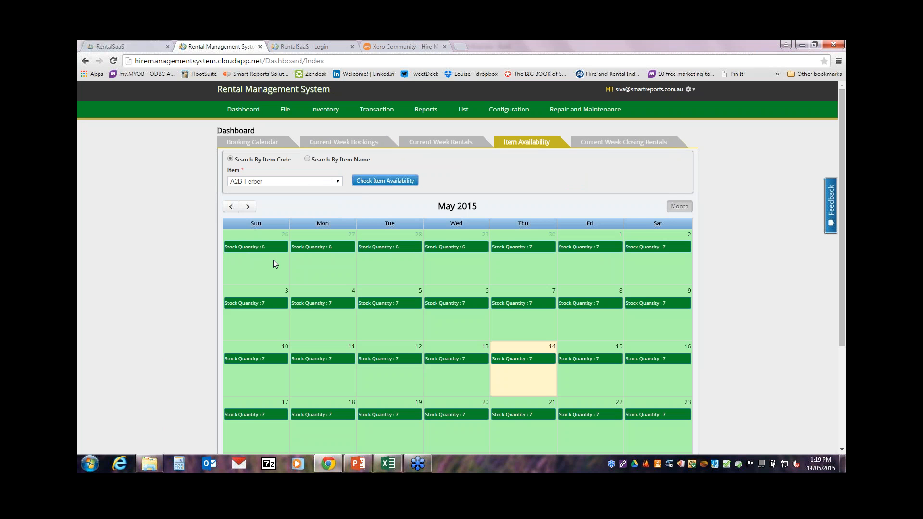
pyautogui.moveTo(842, 310)
pyautogui.mouseDown()
pyautogui.moveTo(842, 390)
pyautogui.moveTo(840, 292)
pyautogui.mouseUp()
pyautogui.click(641, 144)
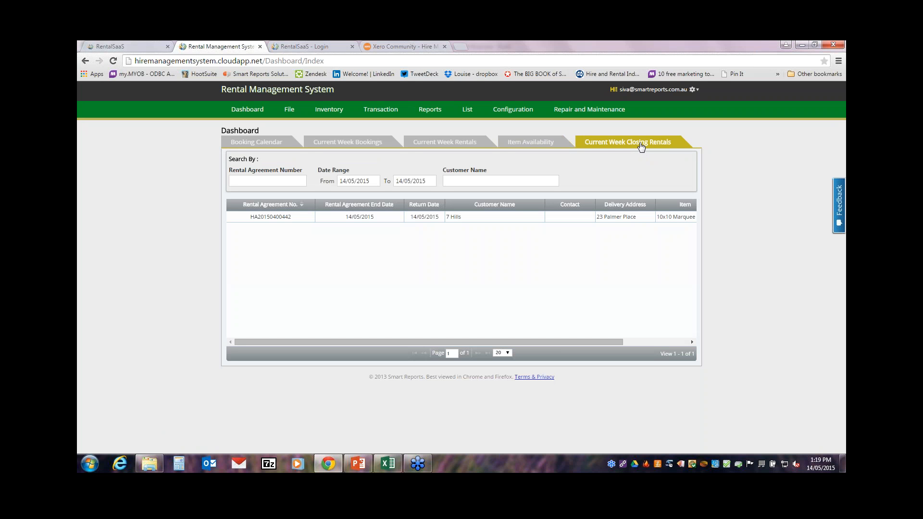
# Step: Start the closing-rentals range on 17/05/2015, so eight closing rentals appear
pyautogui.click(358, 182)
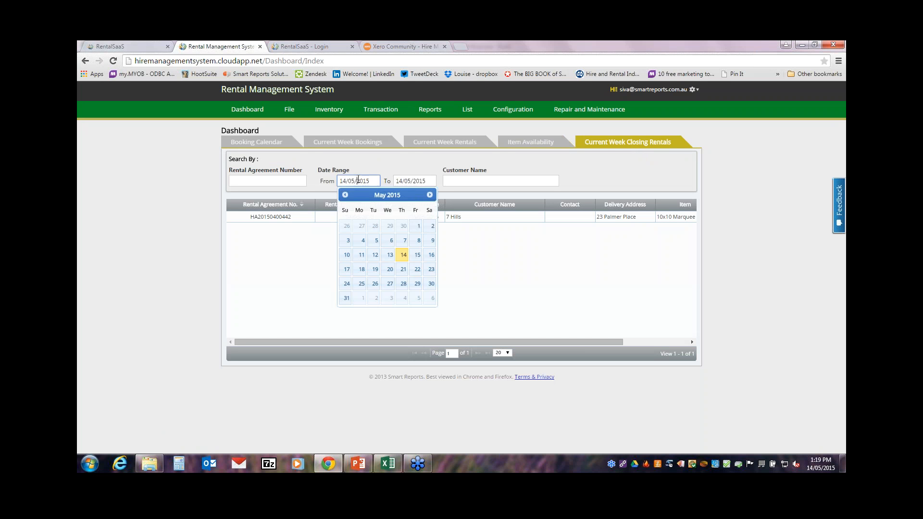
pyautogui.click(348, 268)
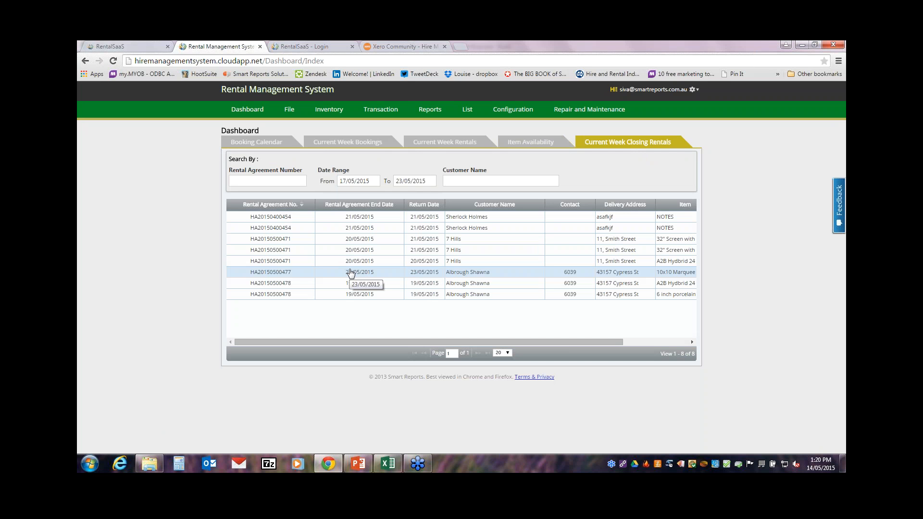
pyautogui.click(387, 114)
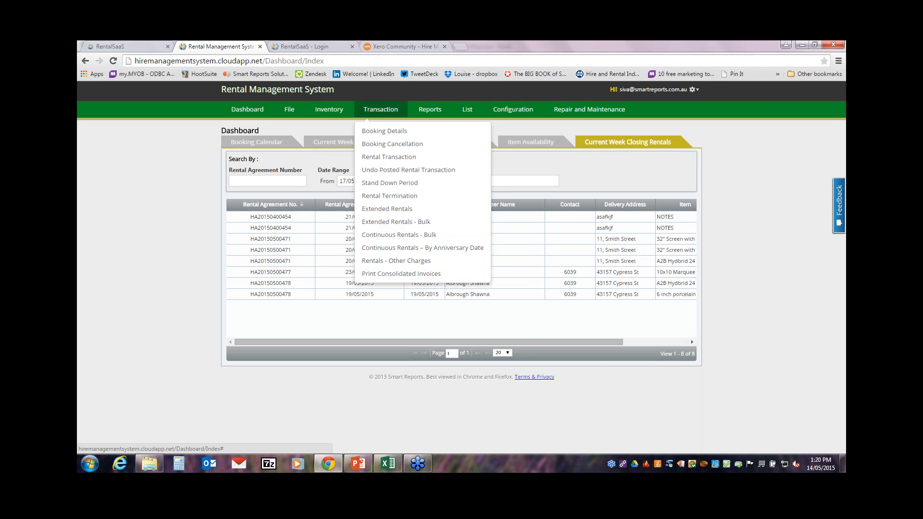
# Step: Start a new booking and select an existing customer from the customer search
pyautogui.click(385, 131)
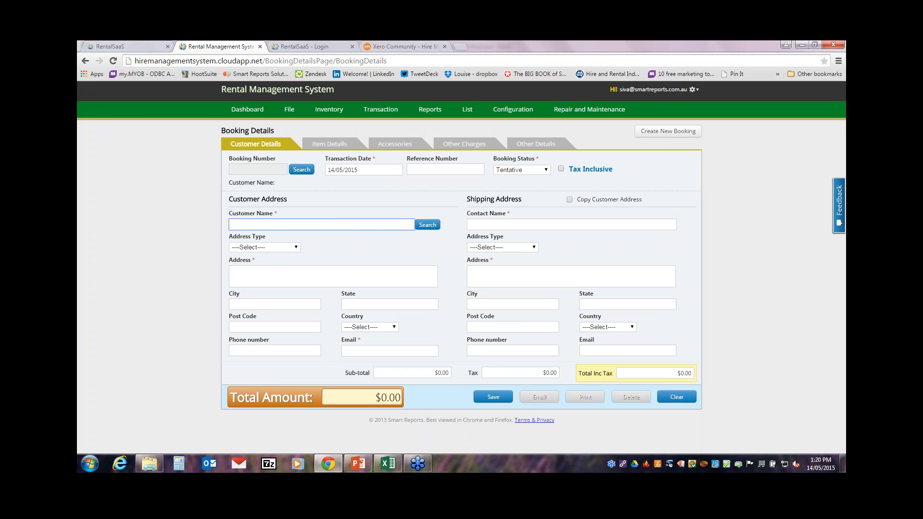
pyautogui.click(427, 225)
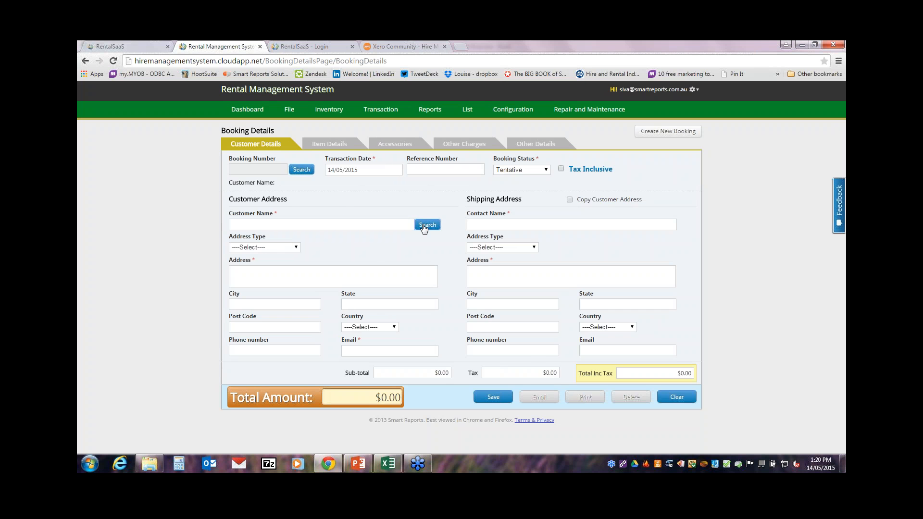
pyautogui.doubleClick(319, 289)
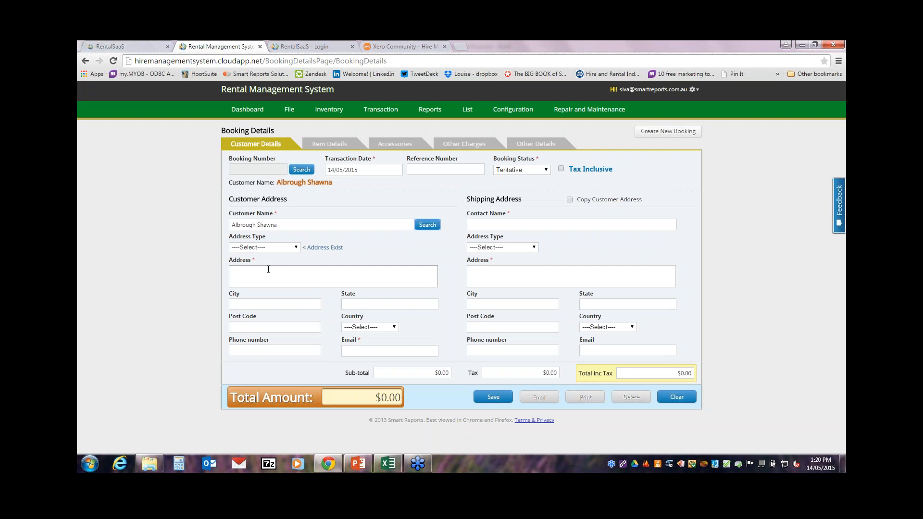
# Step: Set the customer's address type to STREET
pyautogui.click(254, 247)
pyautogui.click(260, 262)
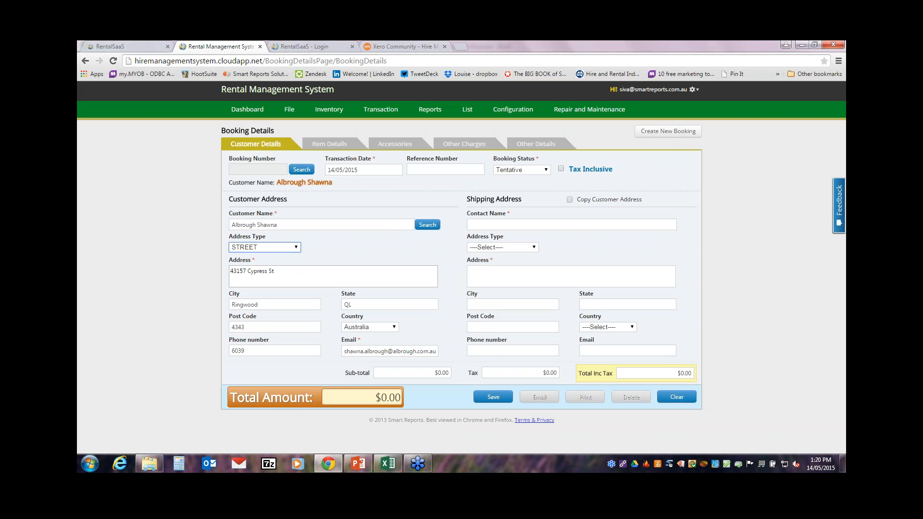
pyautogui.click(566, 227)
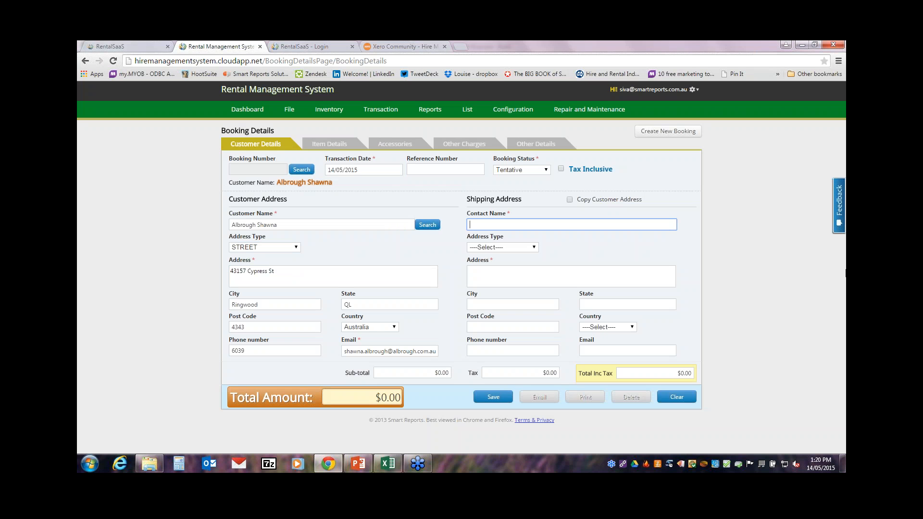
# Step: Enter the shipping contact, street and city, then copy the customer's address into shipping details
pyautogui.write('John Smith Construction site')
pyautogui.press('Tab')
pyautogui.press('Tab')
pyautogui.write('Sydney')
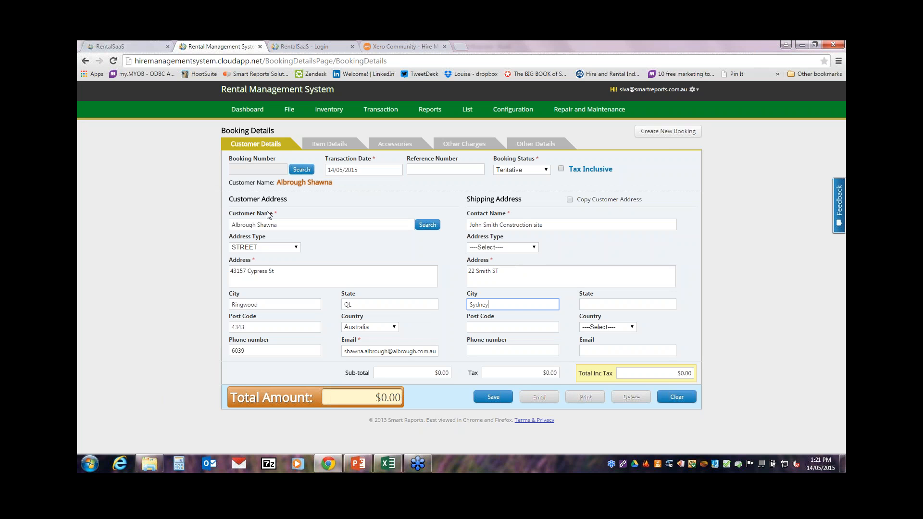
pyautogui.click(569, 200)
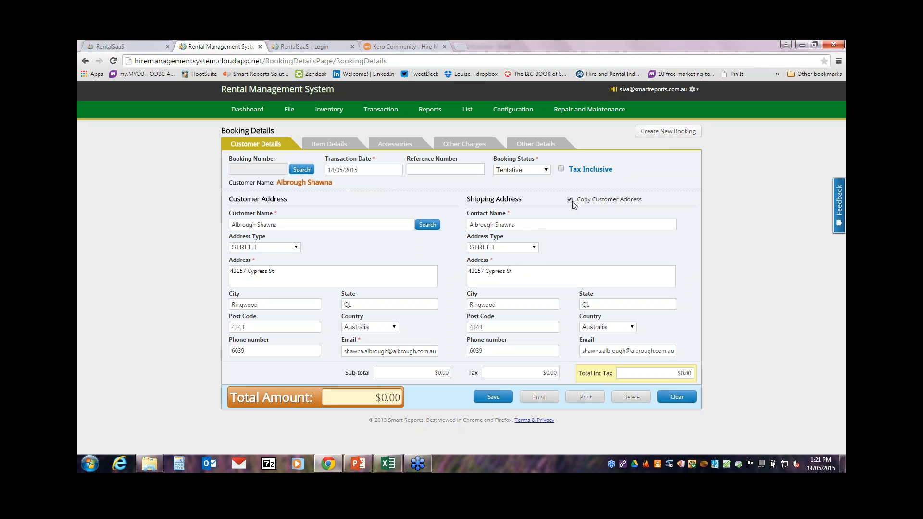
pyautogui.click(336, 148)
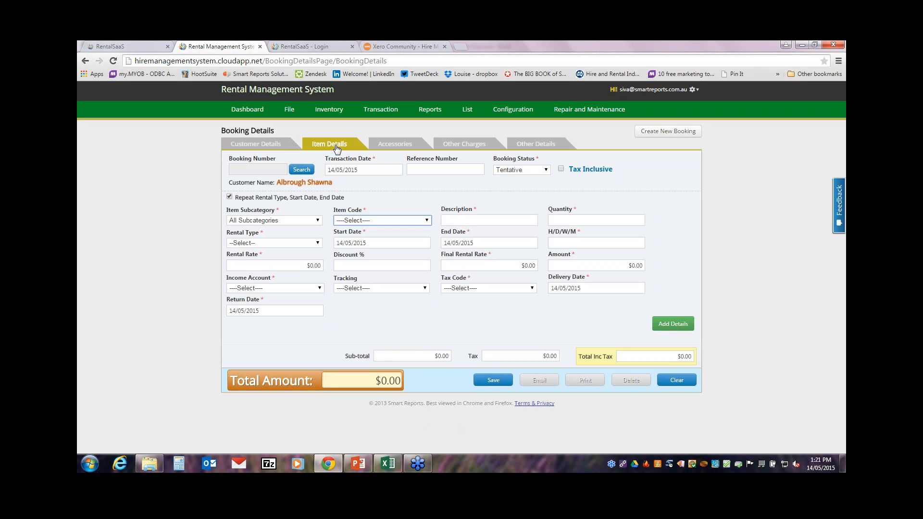
# Step: Choose 12 inch porcelain plates from the Audio Visual - AV - Audio subcategory, quantity 2
pyautogui.click(274, 222)
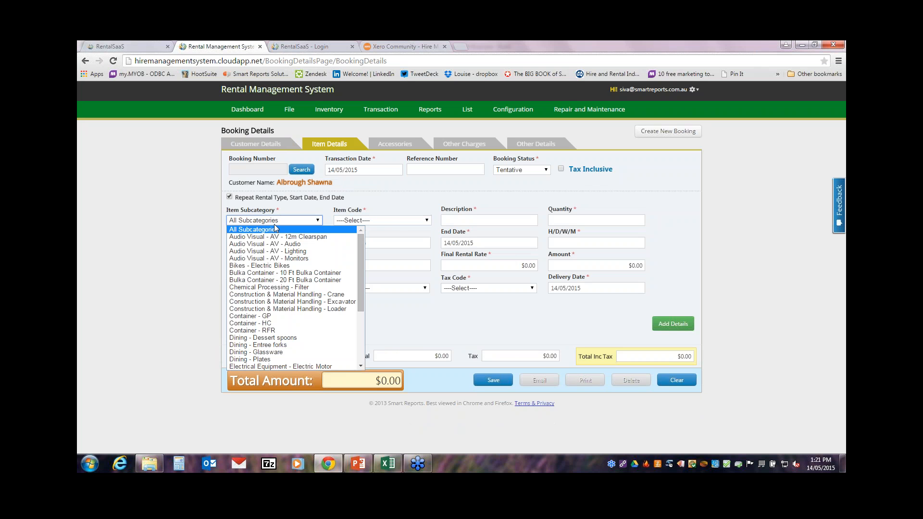
pyautogui.click(387, 221)
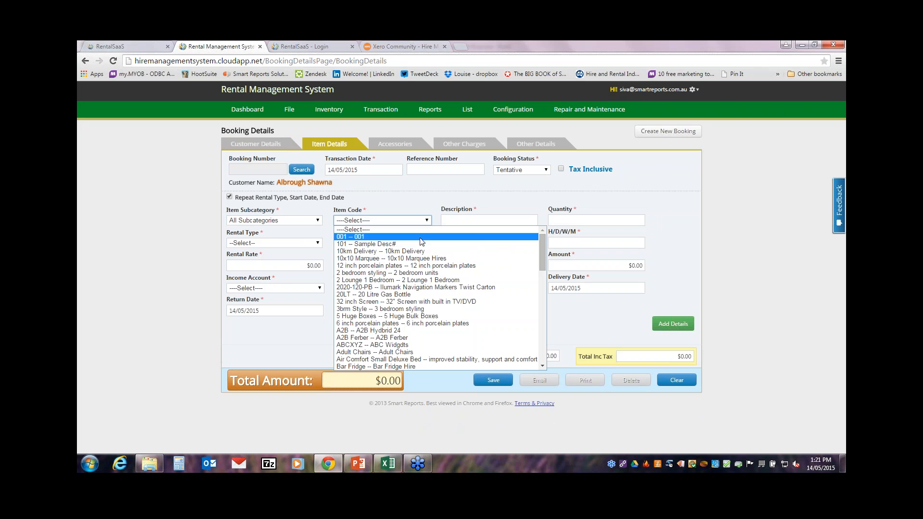
pyautogui.click(274, 222)
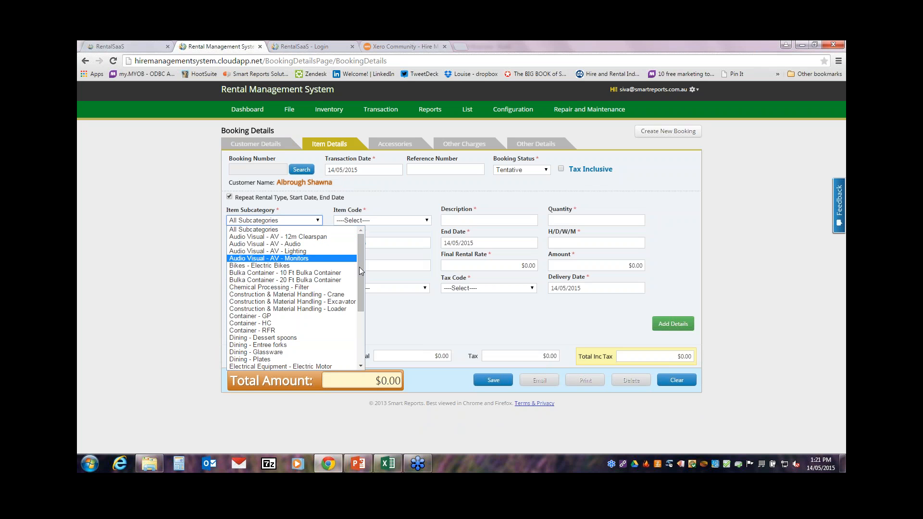
pyautogui.click(281, 244)
pyautogui.click(375, 220)
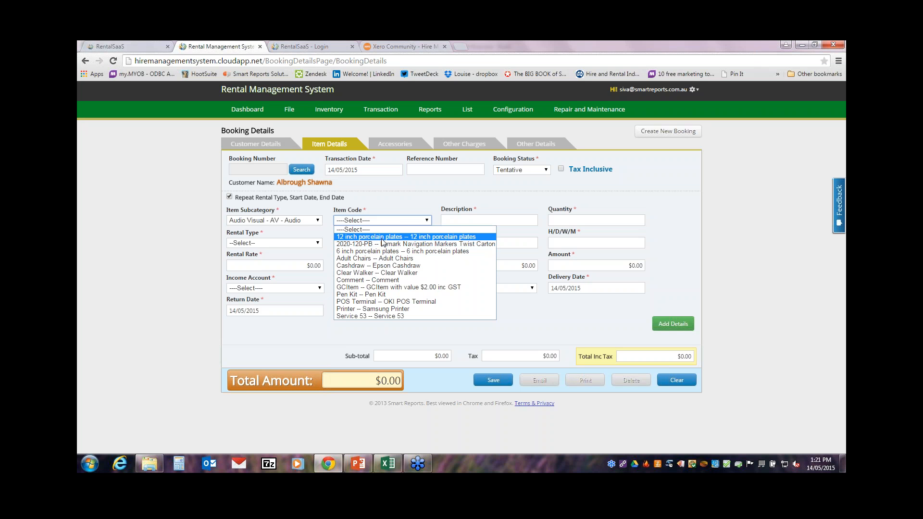
pyautogui.click(382, 238)
pyautogui.click(582, 221)
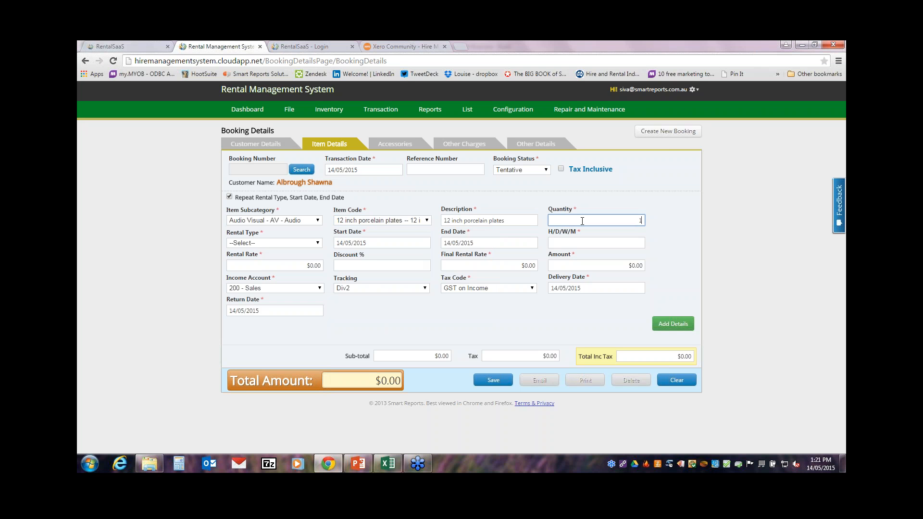
pyautogui.write('2')
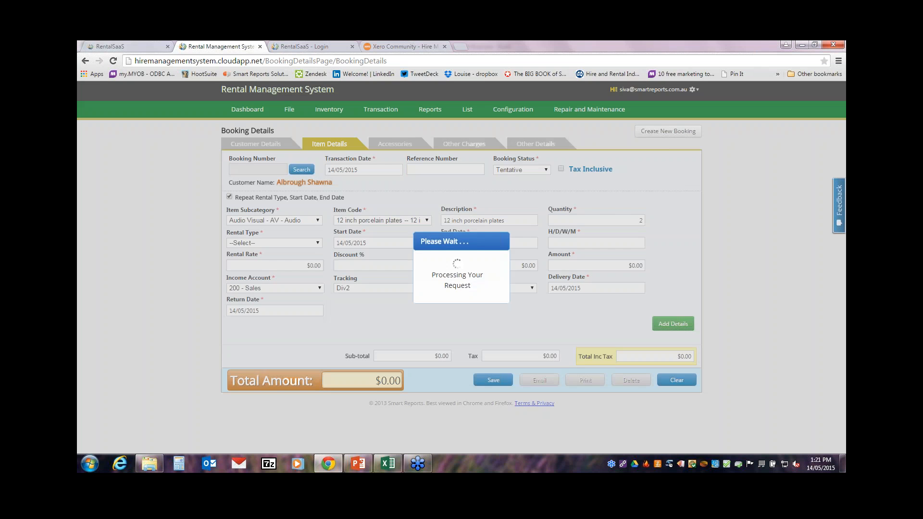
# Step: Set Daily rental from 17 to 20 May 2015, delivery 16 May, return 21 May 2015
pyautogui.click(264, 244)
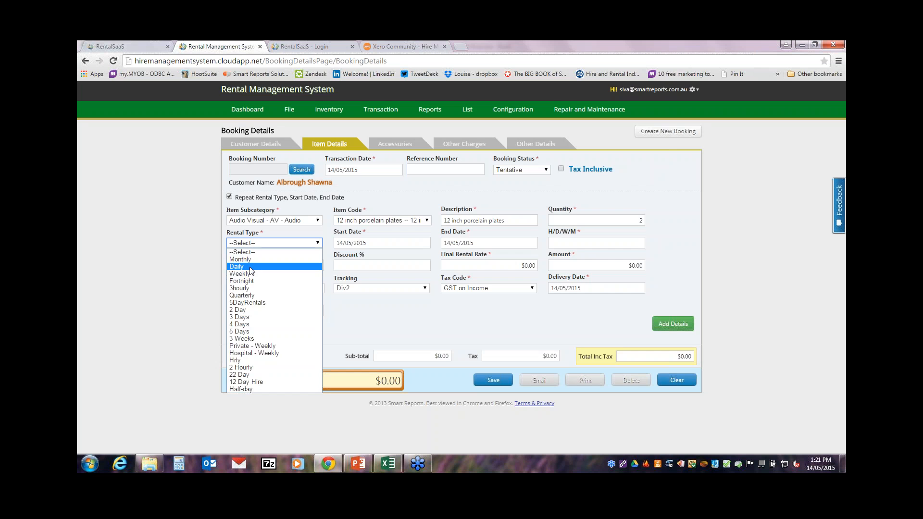
pyautogui.click(250, 267)
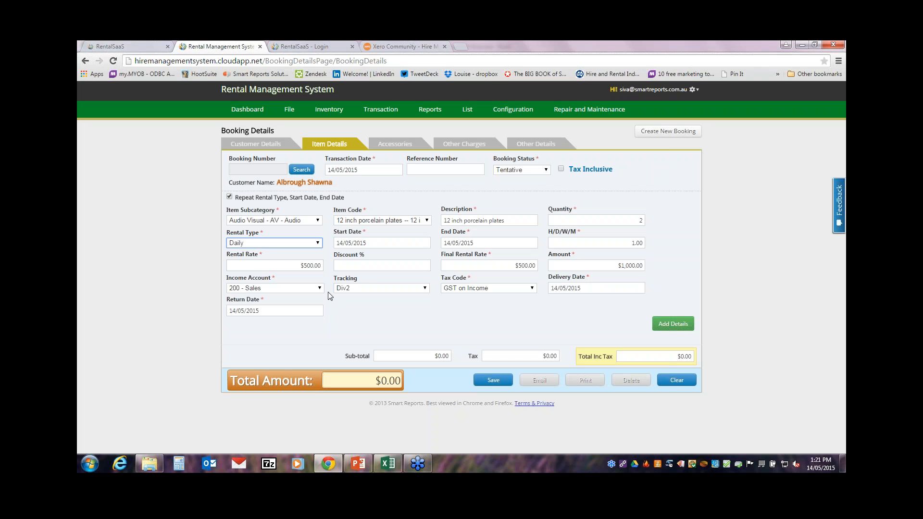
pyautogui.click(368, 241)
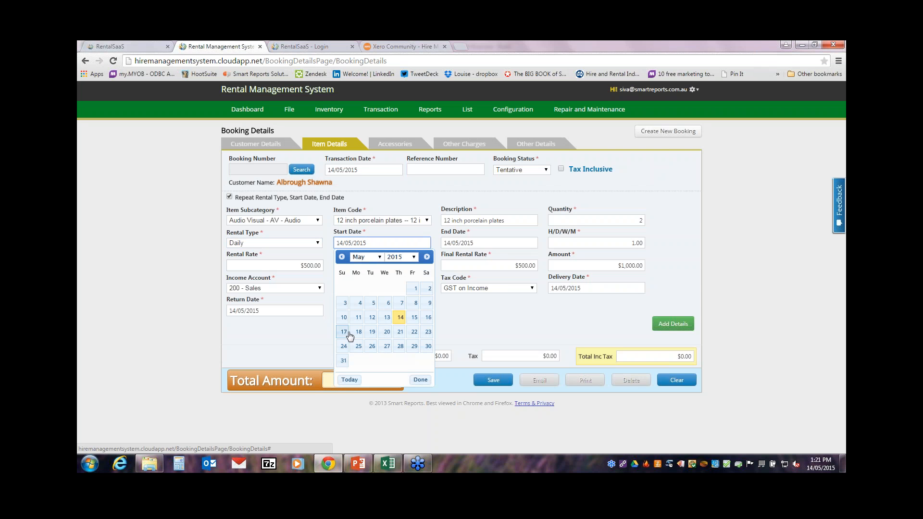
pyautogui.click(461, 243)
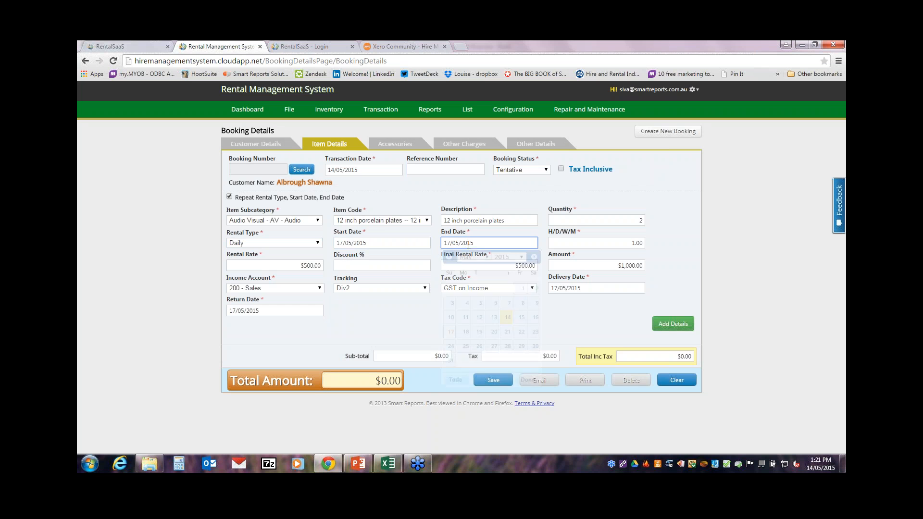
pyautogui.click(494, 333)
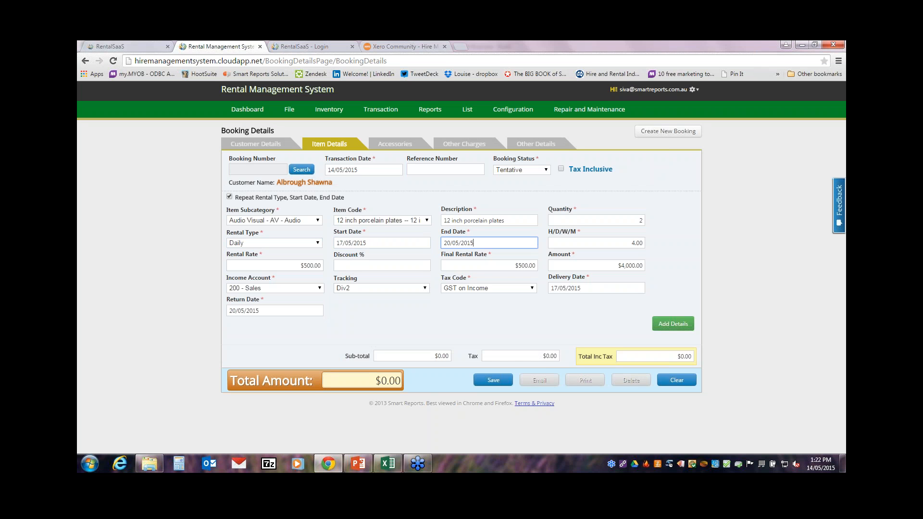
pyautogui.click(585, 290)
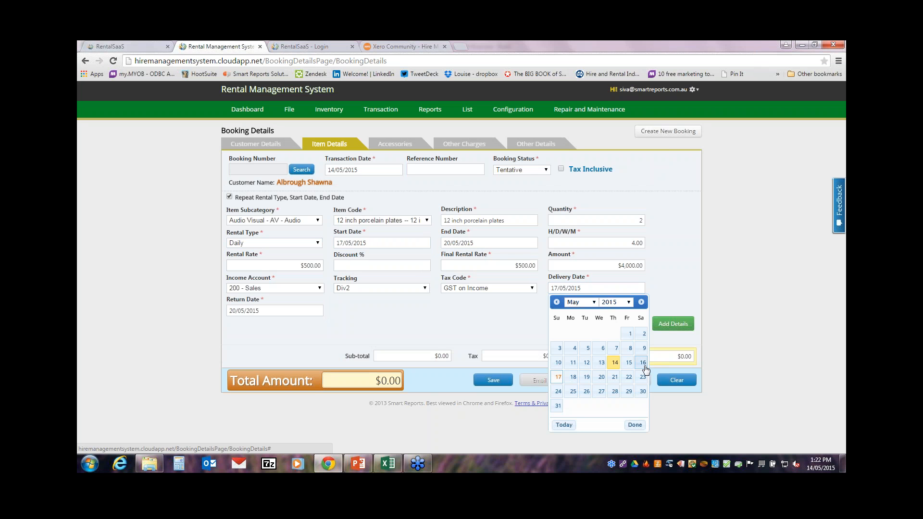
pyautogui.click(643, 363)
pyautogui.click(283, 311)
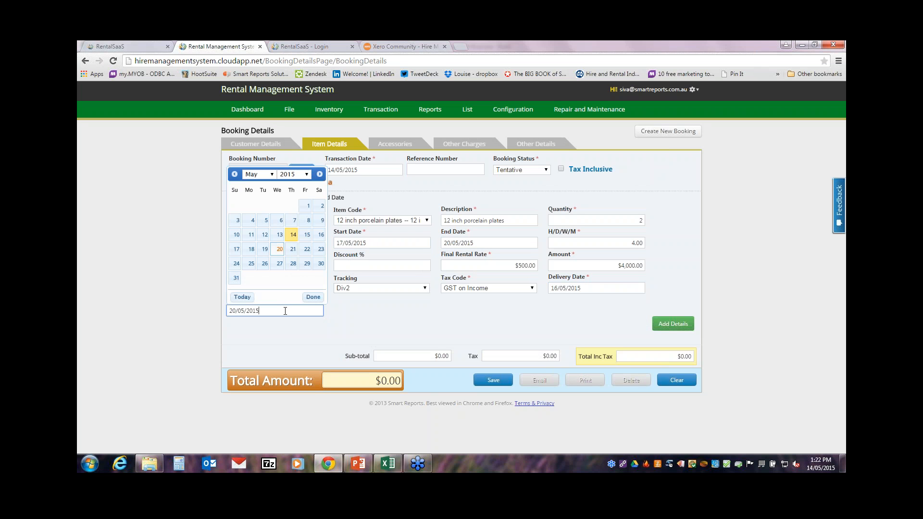
pyautogui.click(293, 250)
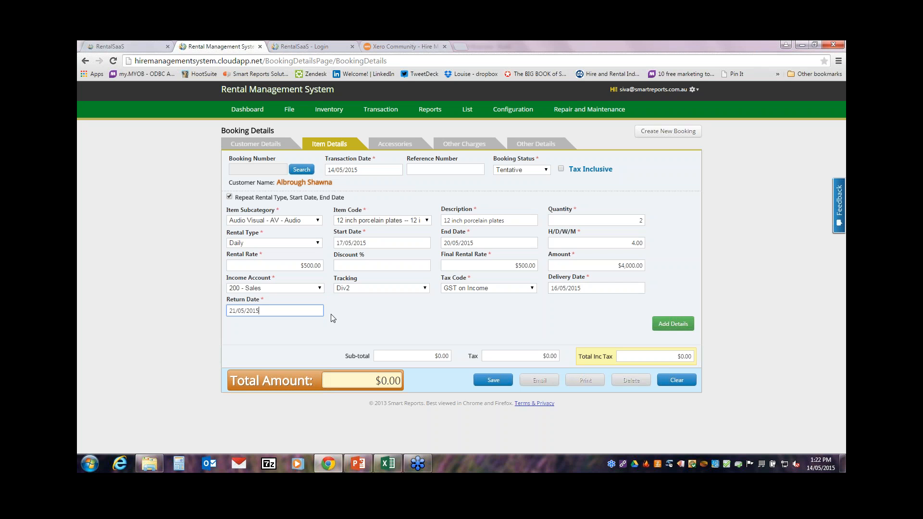
# Step: Add the porcelain plates line and a 32 inch Screen line, bringing the total to $4,752.00
pyautogui.click(671, 330)
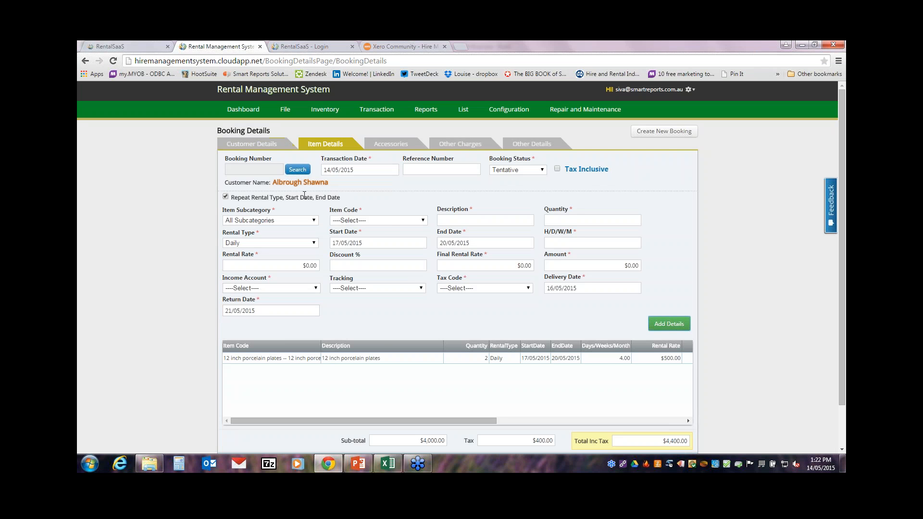
pyautogui.click(391, 220)
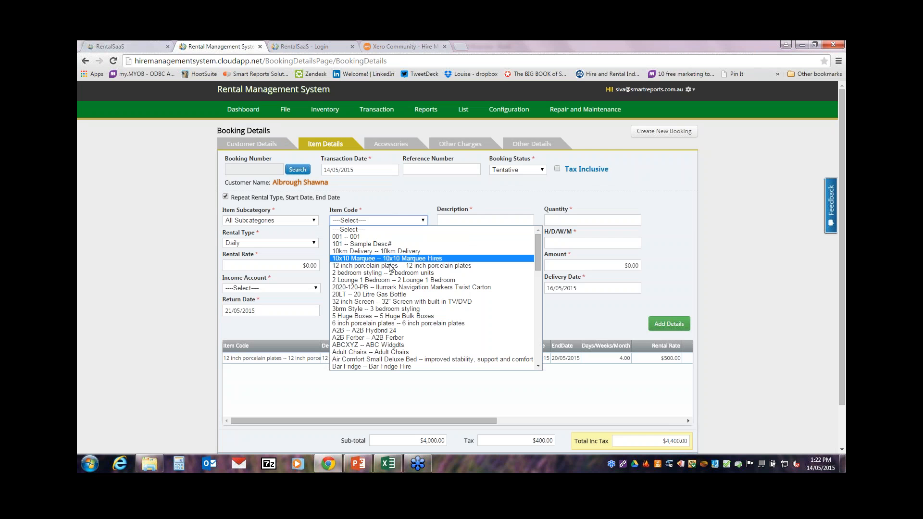
pyautogui.click(417, 301)
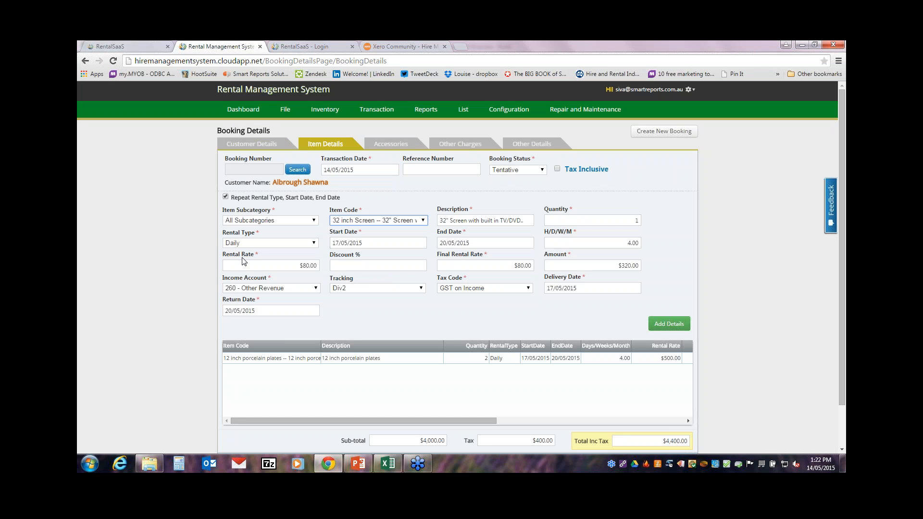
pyautogui.click(669, 324)
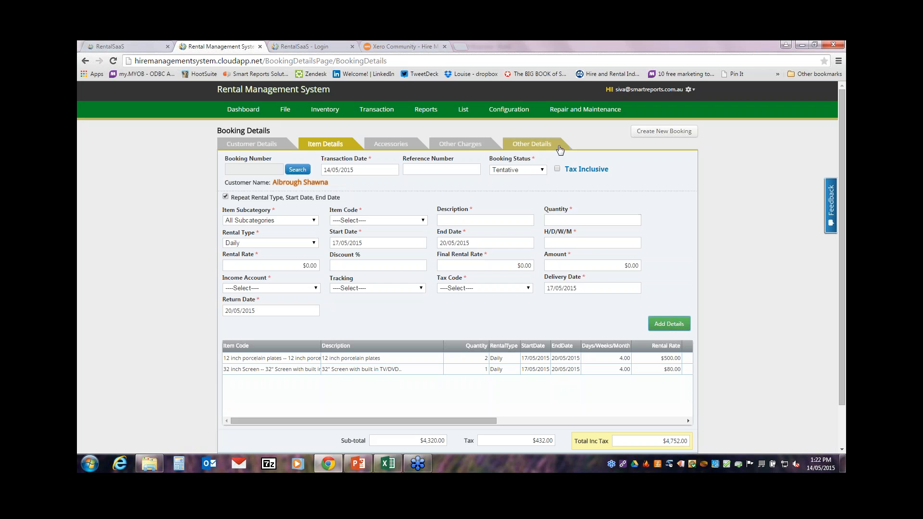
pyautogui.click(474, 147)
# Step: Enter a $50.00 Delivery Fee under Other Charges, raising the total to $4,807.00
pyautogui.click(315, 218)
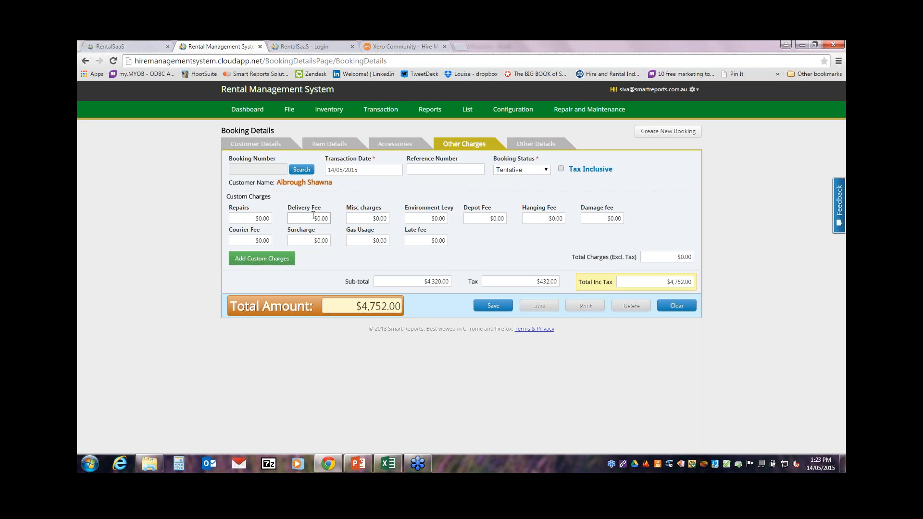
pyautogui.write('50')
pyautogui.click(388, 228)
pyautogui.click(539, 148)
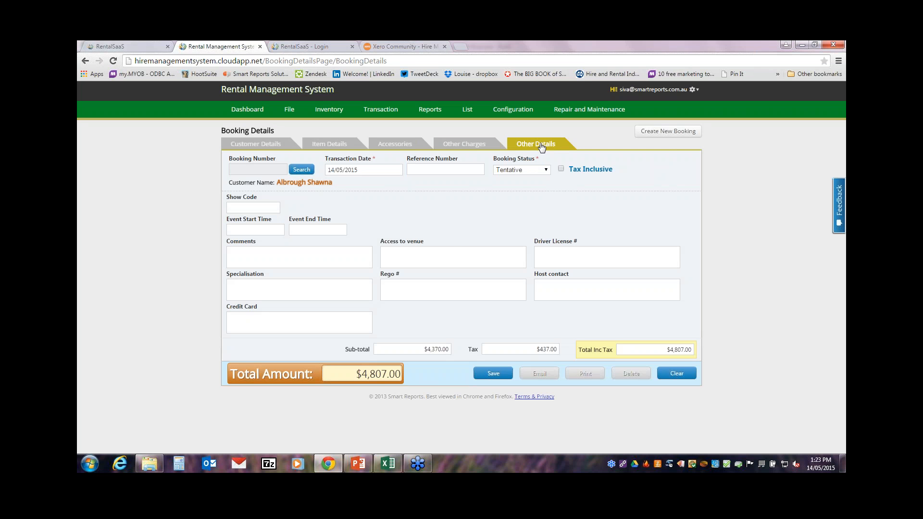
# Step: Enter 'via Express lane' access directions with a contact's name and phone, the driver licence number, and save
pyautogui.click(466, 256)
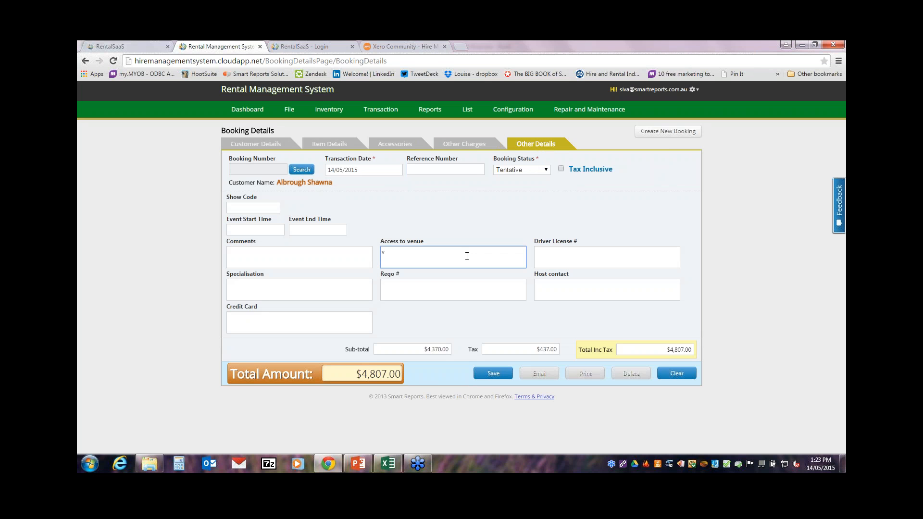
pyautogui.write('via Express lane, contact John 04534543')
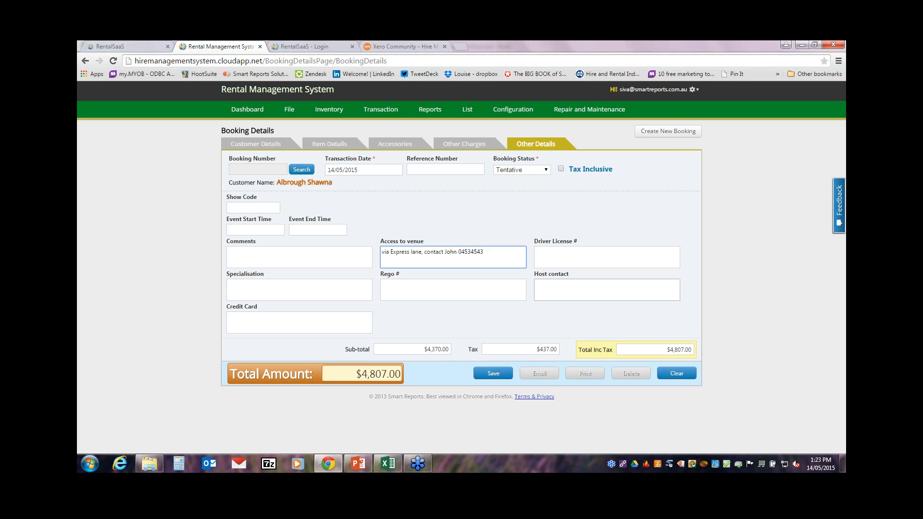
pyautogui.click(542, 250)
pyautogui.write('12345678')
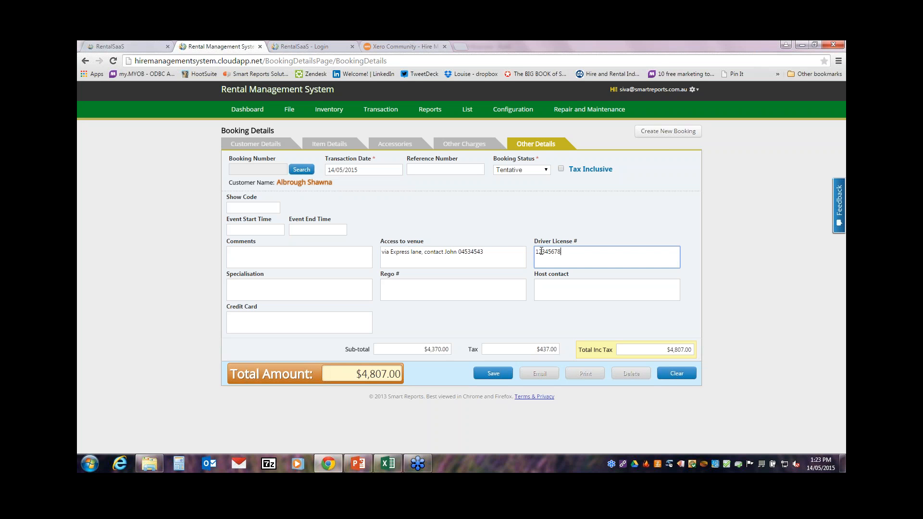
pyautogui.click(493, 374)
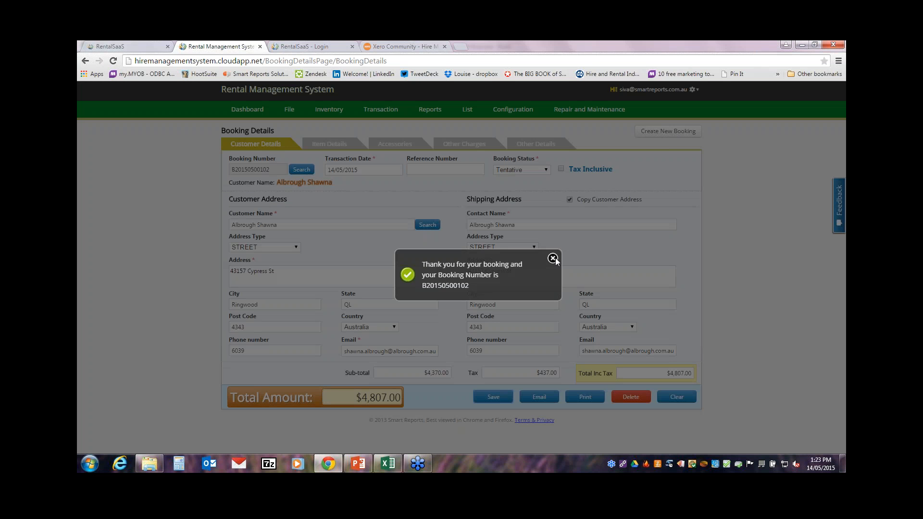
# Step: Generate a booking printout preview that includes the other details
pyautogui.click(553, 258)
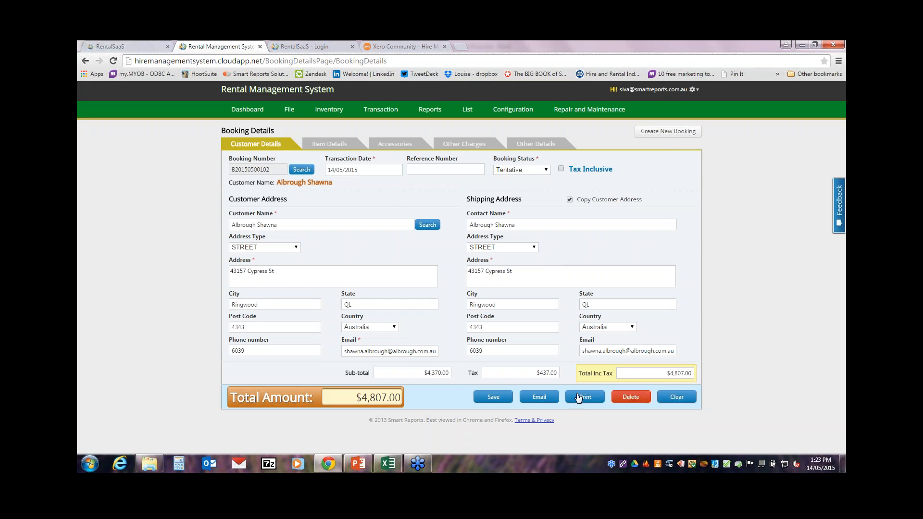
pyautogui.click(585, 402)
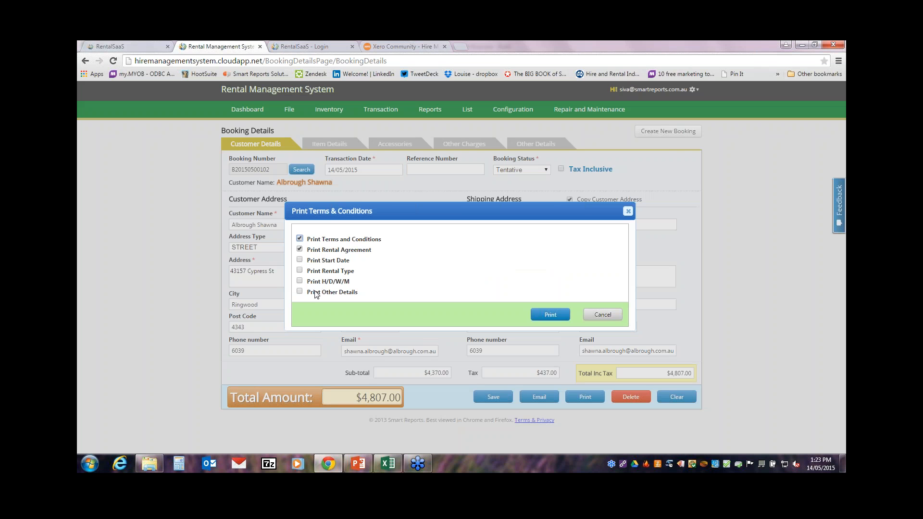
pyautogui.click(300, 292)
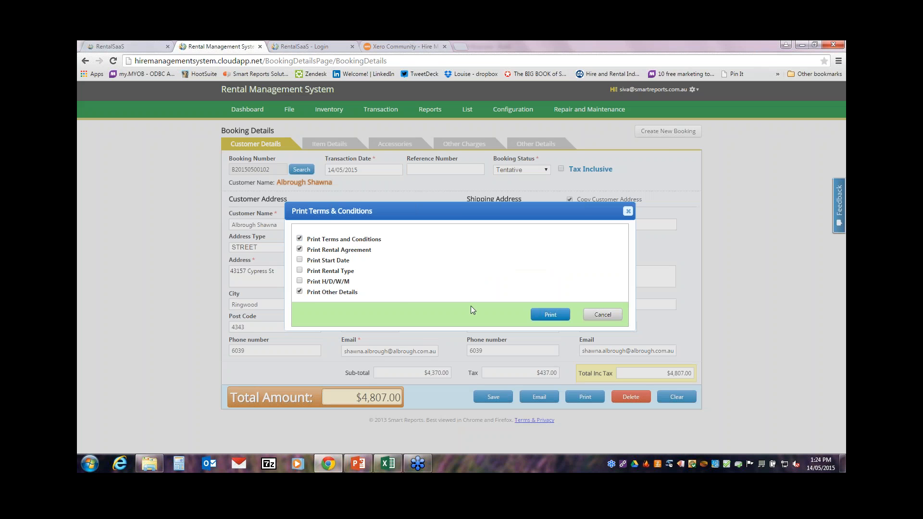
pyautogui.click(550, 315)
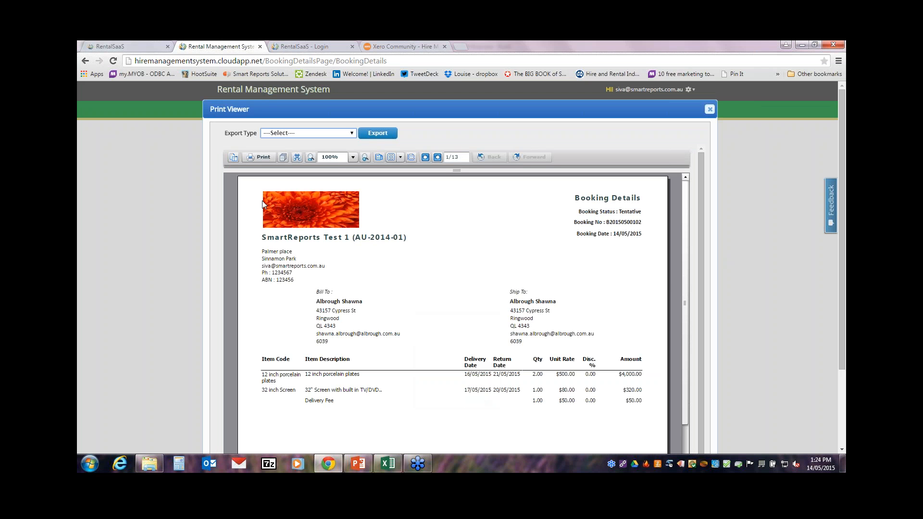
# Step: Page through the print preview to page 5, then close it
pyautogui.moveTo(840, 280); pyautogui.dragTo(840, 355)
pyautogui.moveTo(684, 271); pyautogui.dragTo(663, 410)
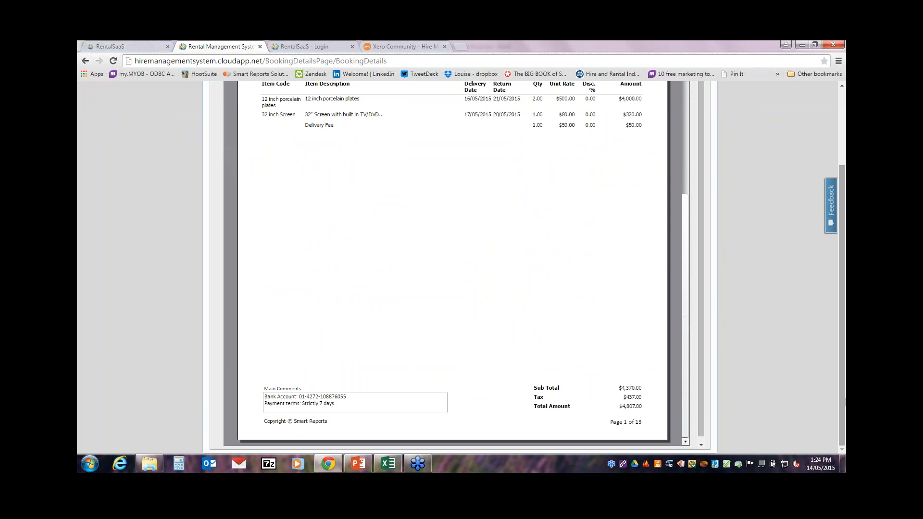
pyautogui.scroll(2, 435, 155)
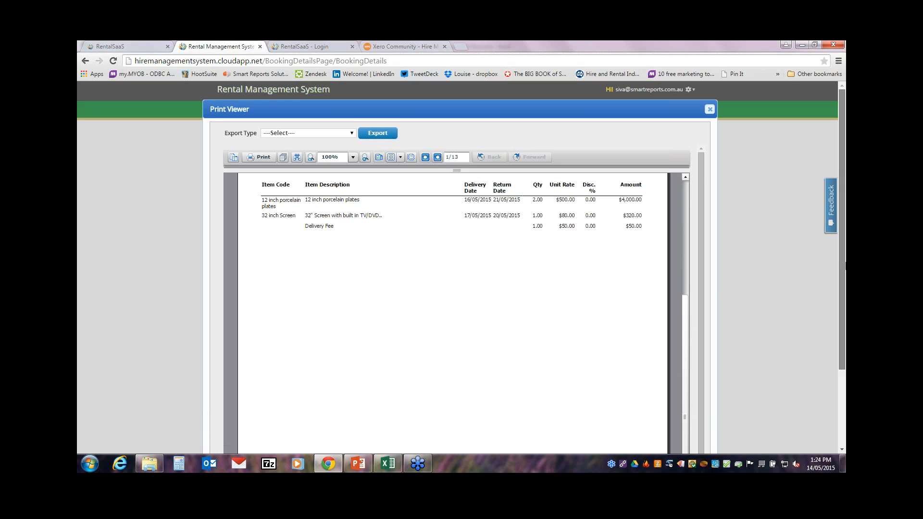
pyautogui.click(436, 157)
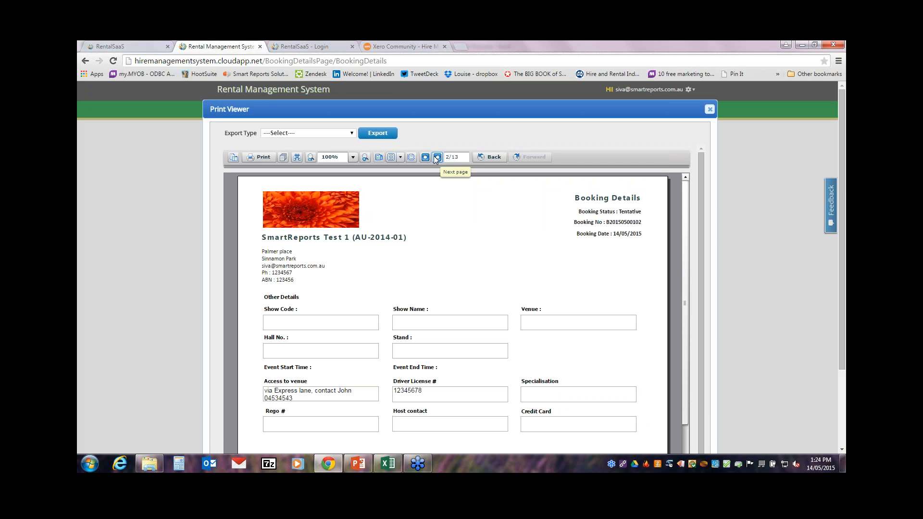
pyautogui.click(436, 157)
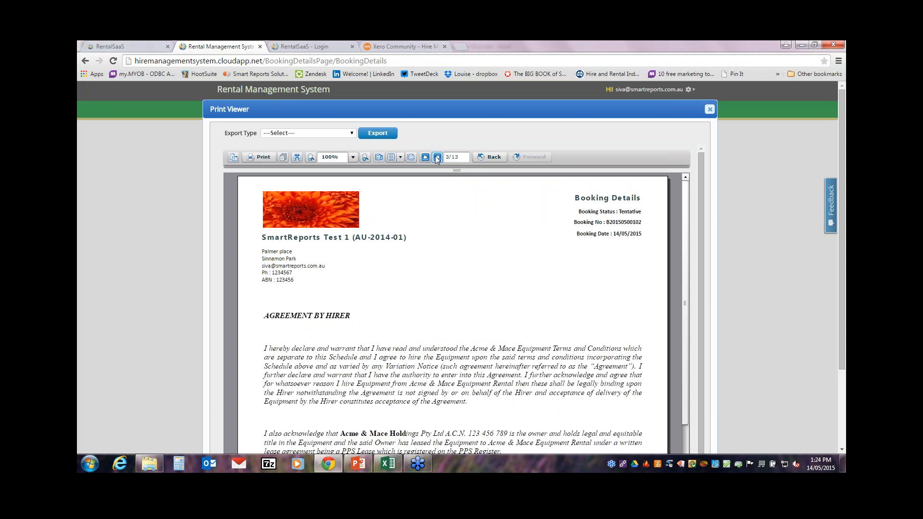
pyautogui.click(437, 158)
pyautogui.click(437, 158)
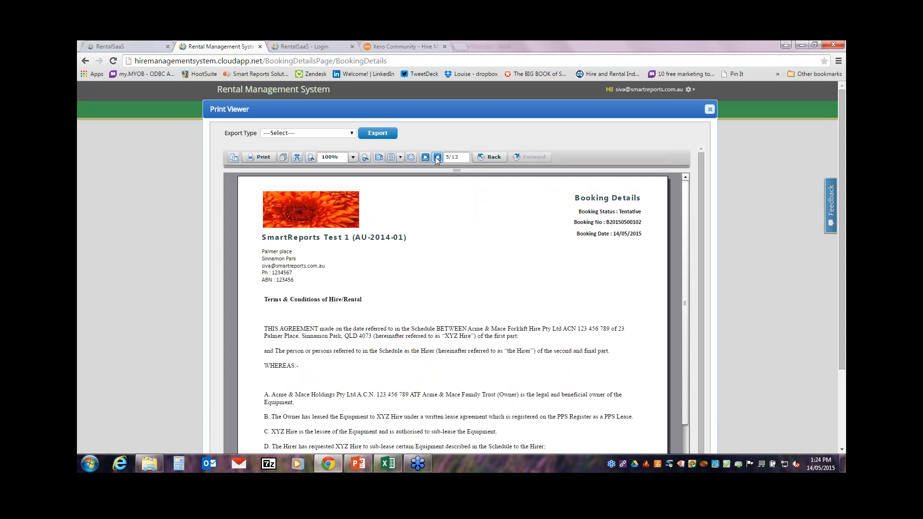
pyautogui.click(710, 109)
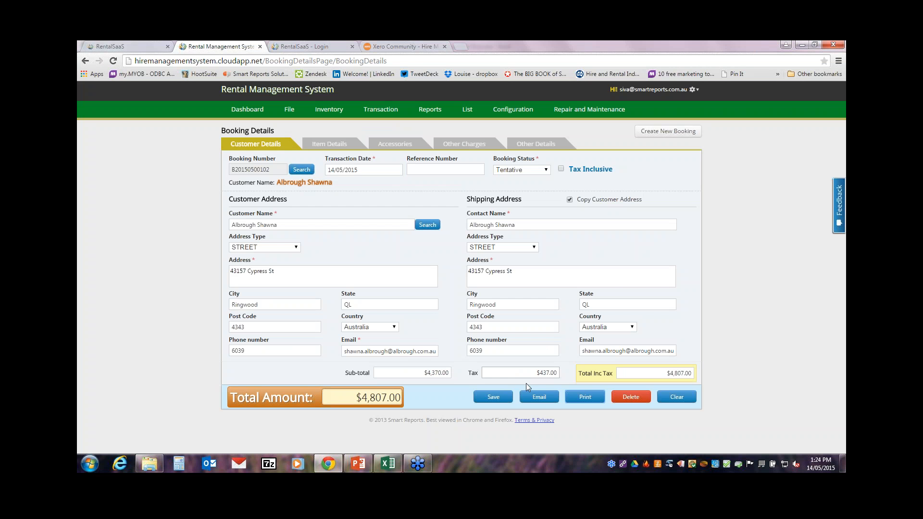
pyautogui.click(539, 397)
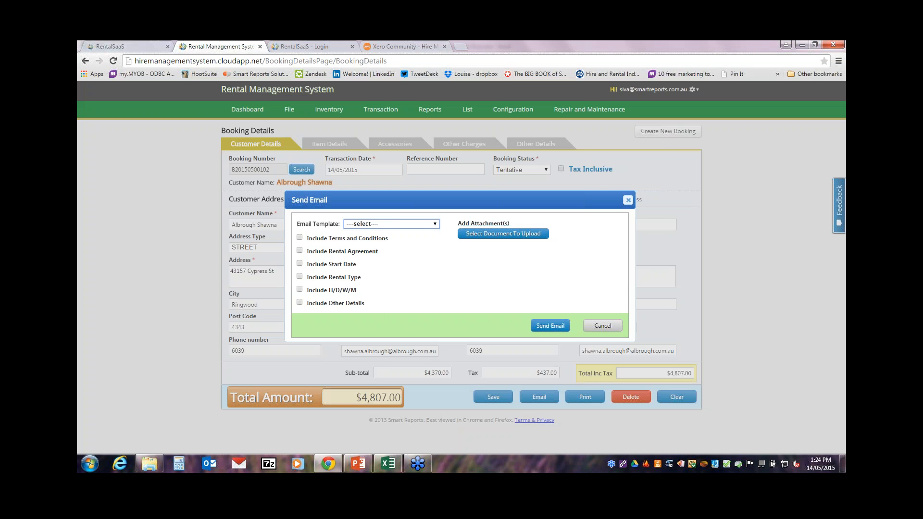
pyautogui.click(392, 224)
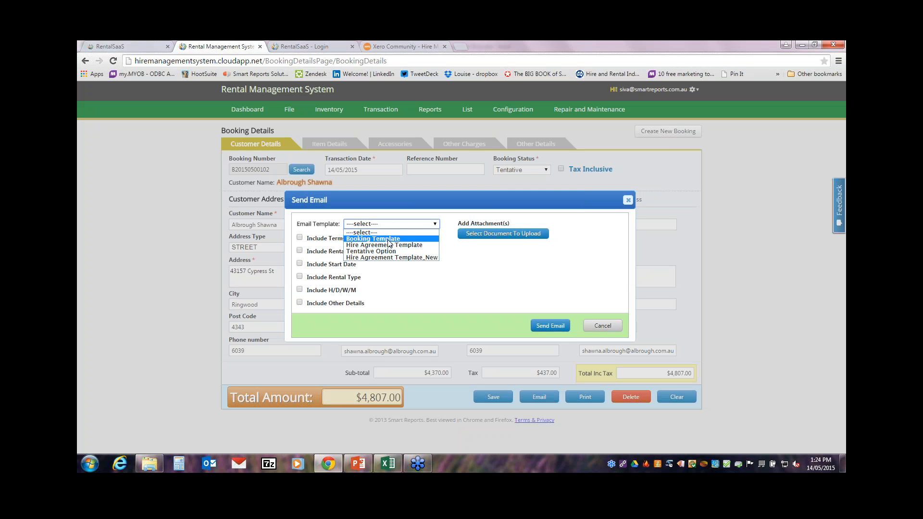
pyautogui.click(389, 239)
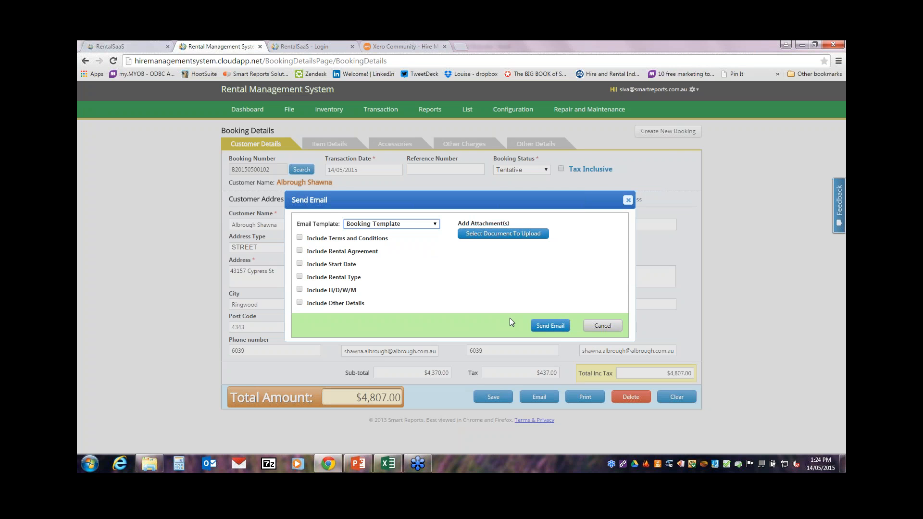
pyautogui.click(627, 200)
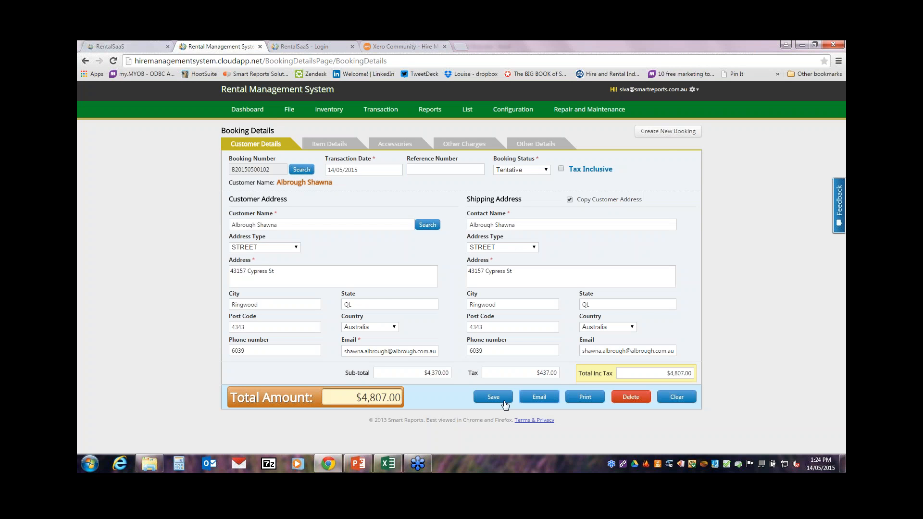
# Step: Open the 14 May 2015 booking from the Dashboard's May calendar
pyautogui.click(247, 110)
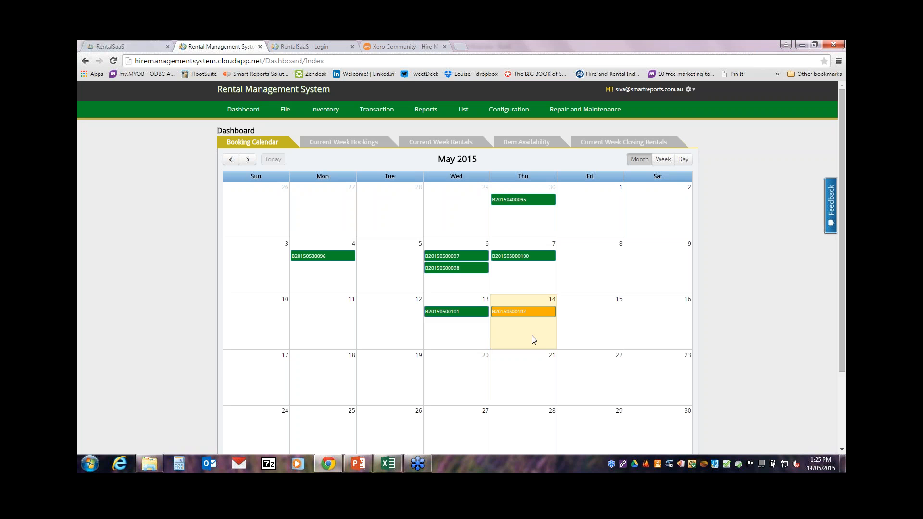
pyautogui.moveTo(520, 318)
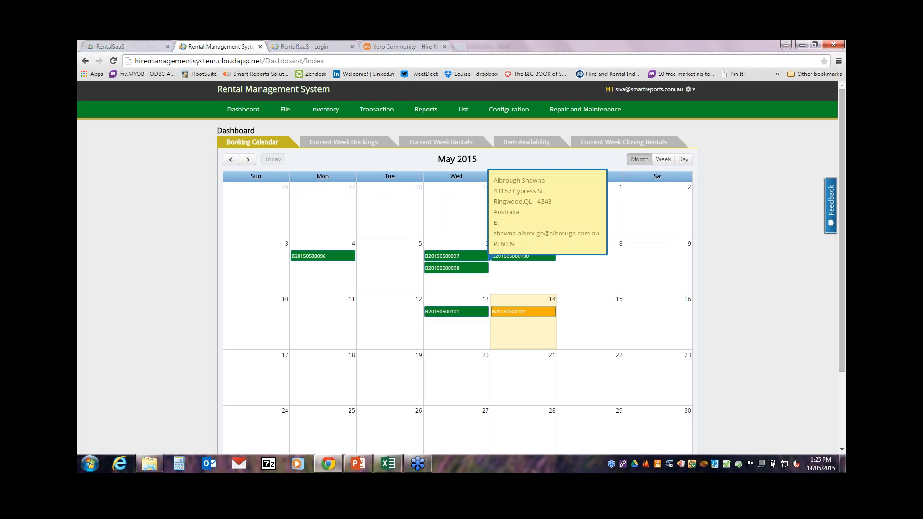
pyautogui.moveTo(546, 310)
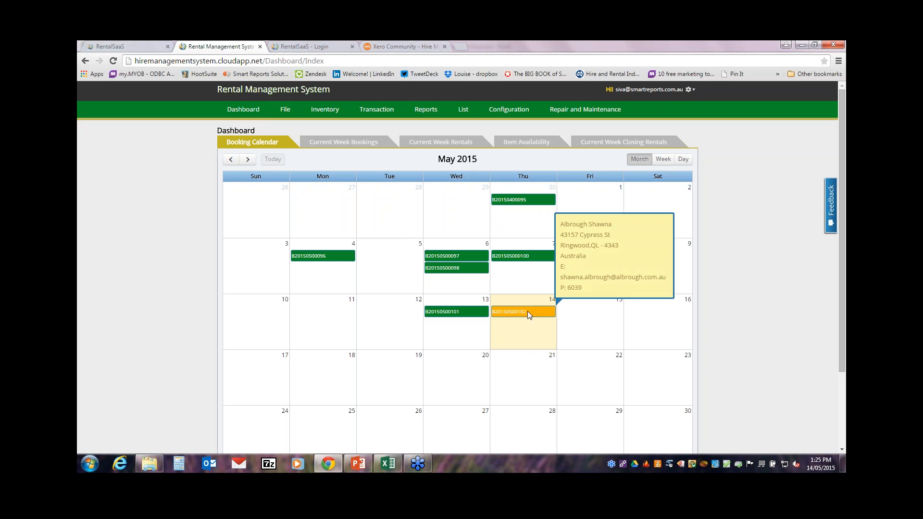
pyautogui.click(524, 313)
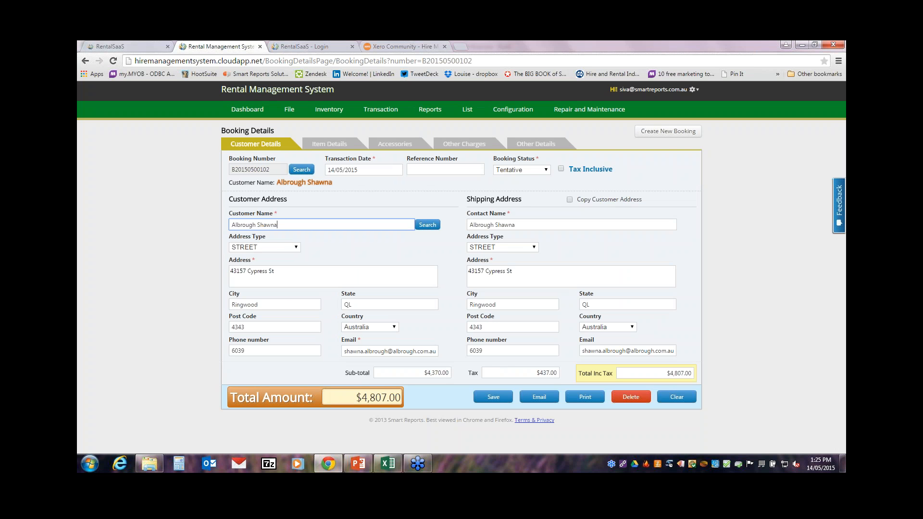
# Step: Change the booking status from Tentative to Confirmed and save it
pyautogui.click(524, 170)
pyautogui.click(523, 186)
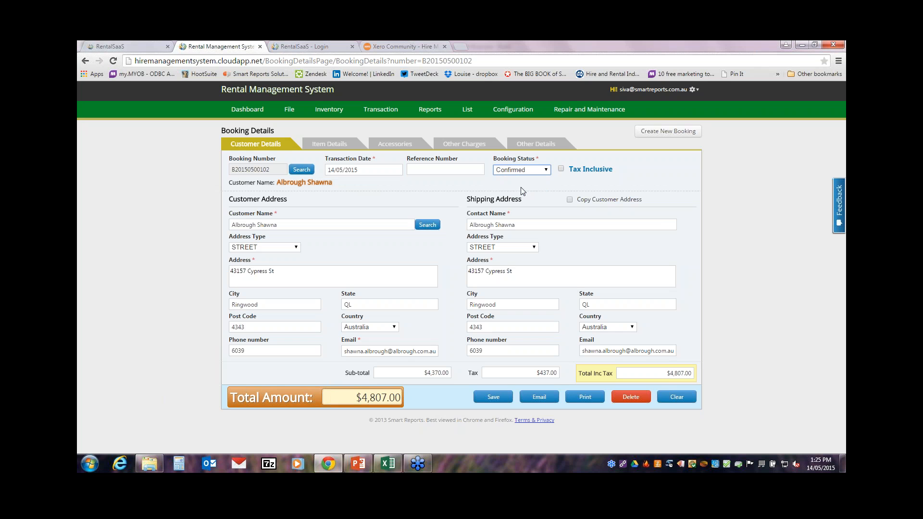
pyautogui.click(496, 399)
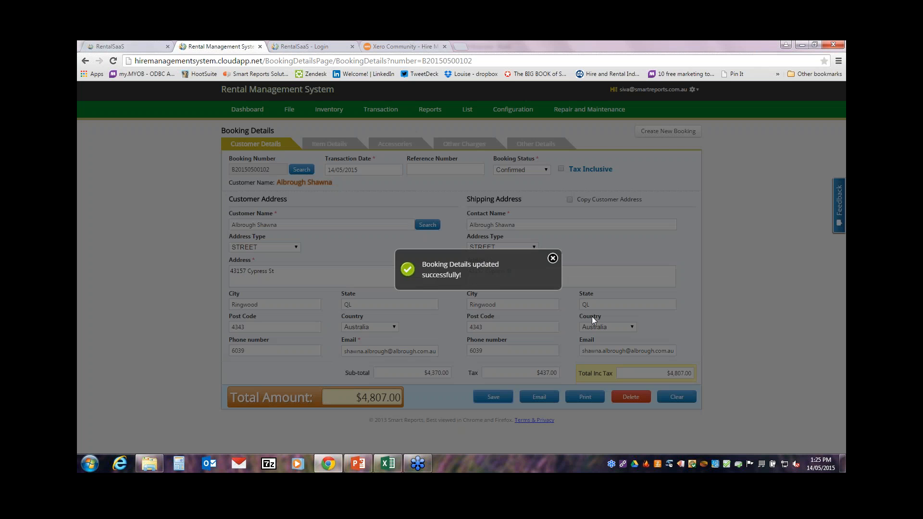
pyautogui.click(553, 258)
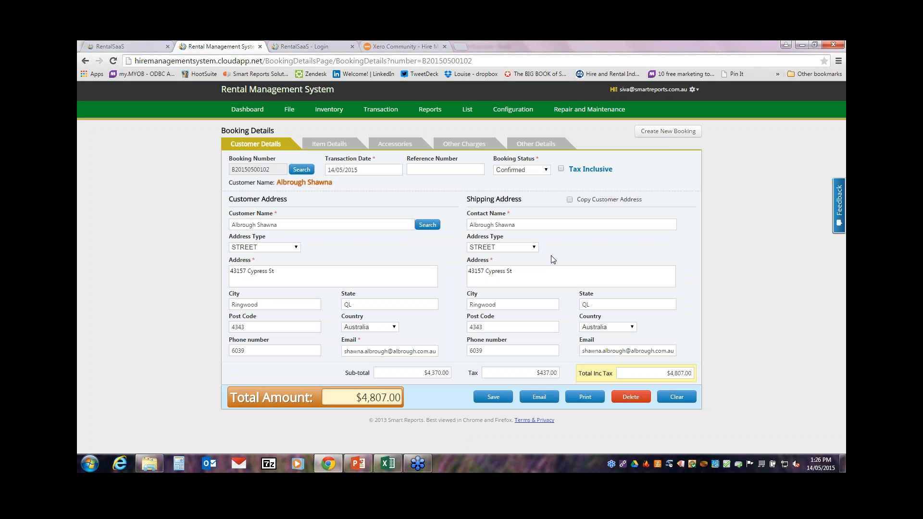
# Step: Go via Rental Termination to Rental Transaction and open its Search Booking Details list
pyautogui.click(391, 116)
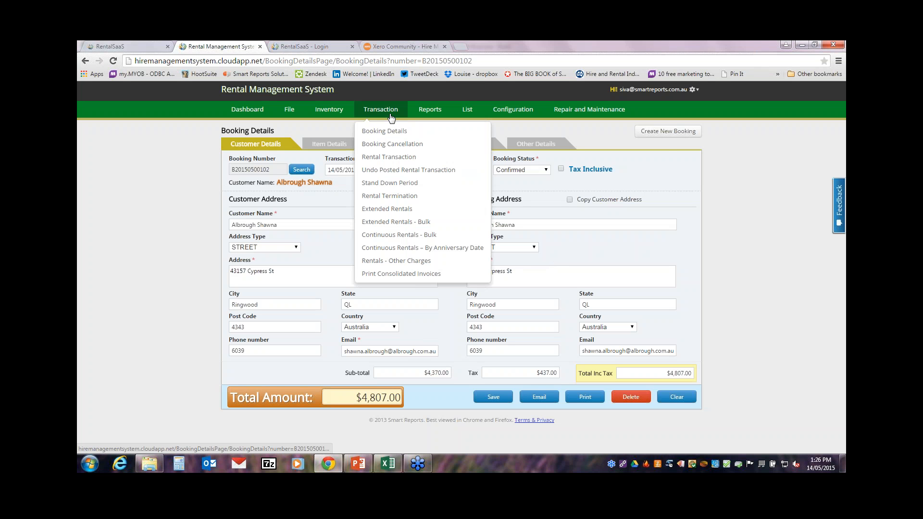
pyautogui.click(410, 198)
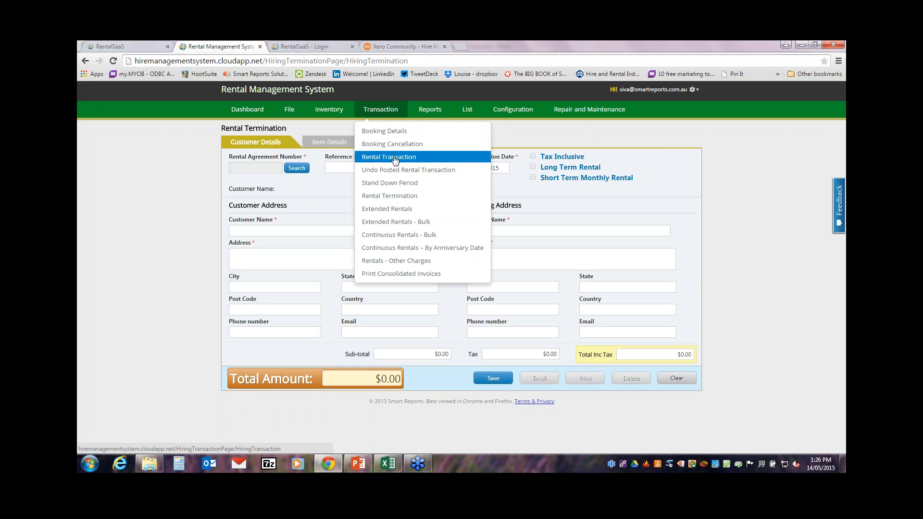
pyautogui.click(392, 155)
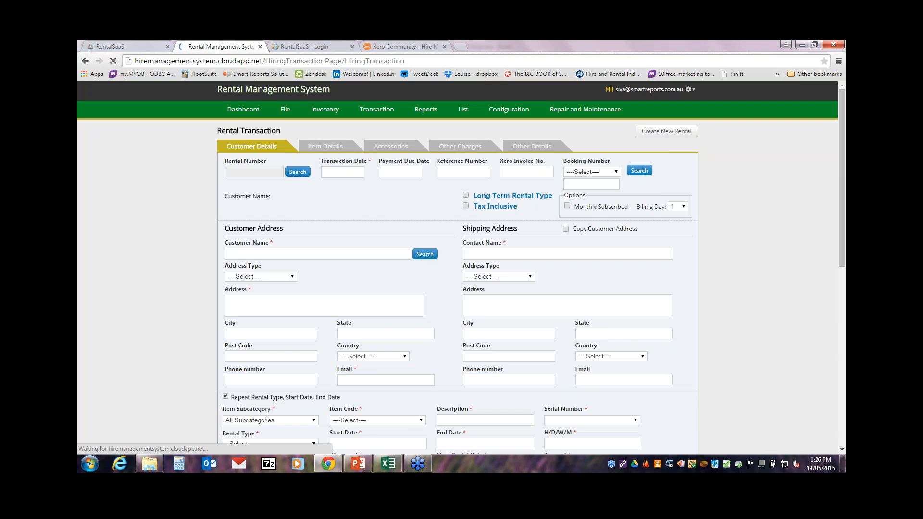
pyautogui.click(607, 172)
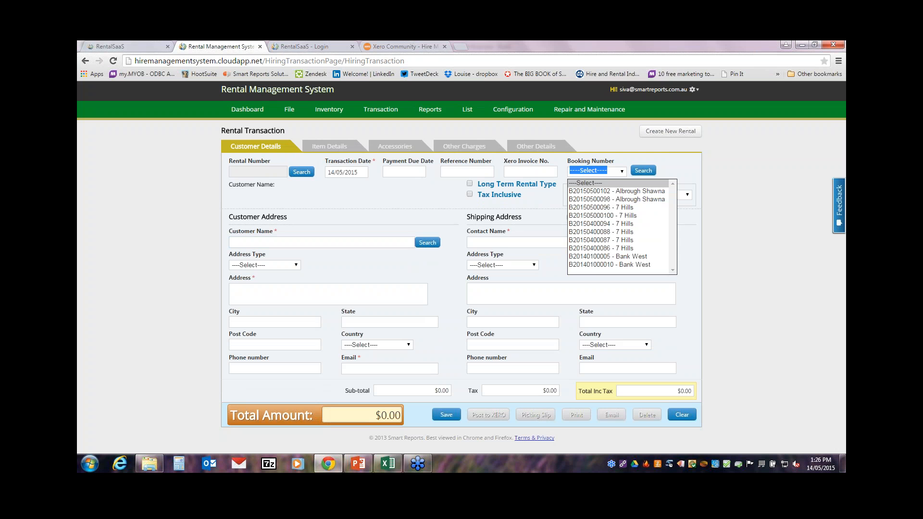
pyautogui.click(644, 172)
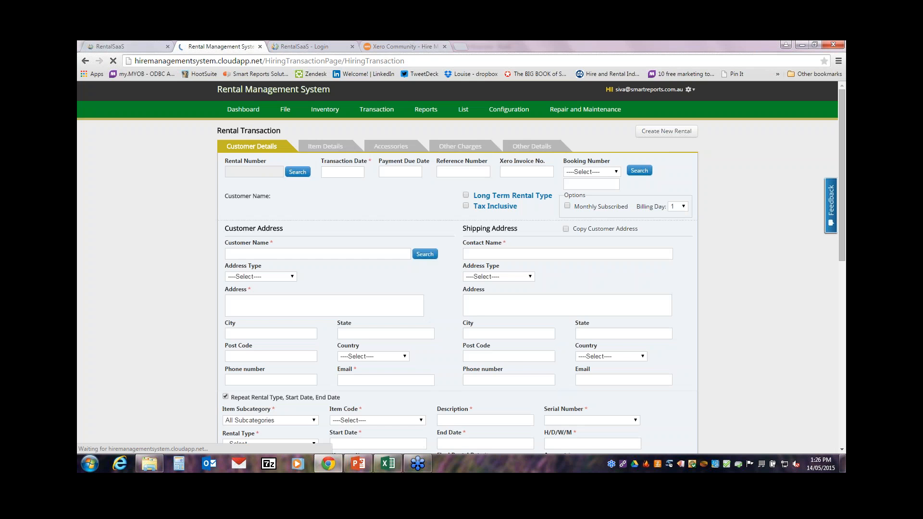
pyautogui.click(644, 171)
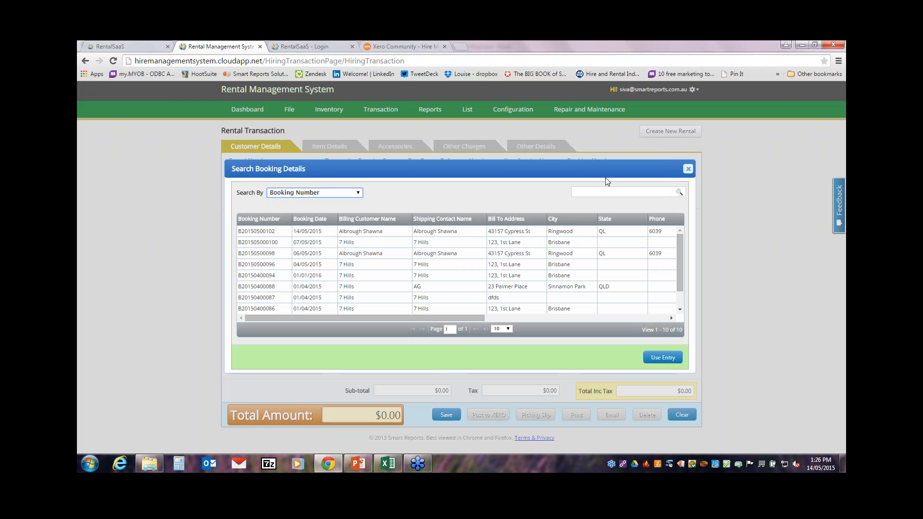
# Step: Pick the first booking number, loading its customer, addresses and $4,807.00 total into the rental
pyautogui.click(315, 193)
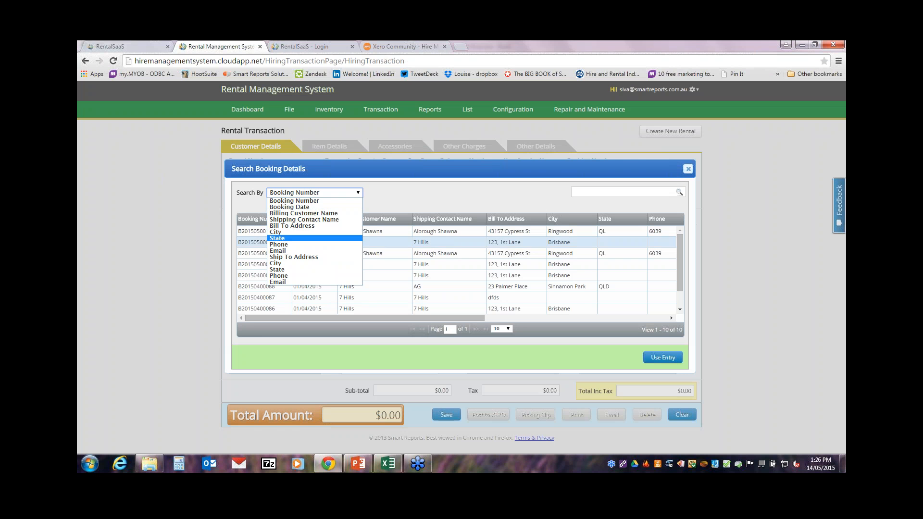
pyautogui.click(688, 169)
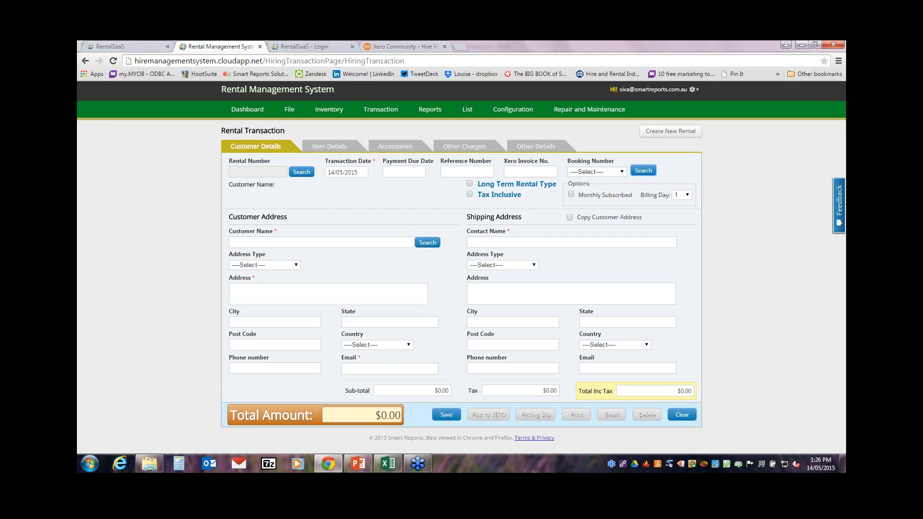
pyautogui.click(620, 173)
pyautogui.click(608, 191)
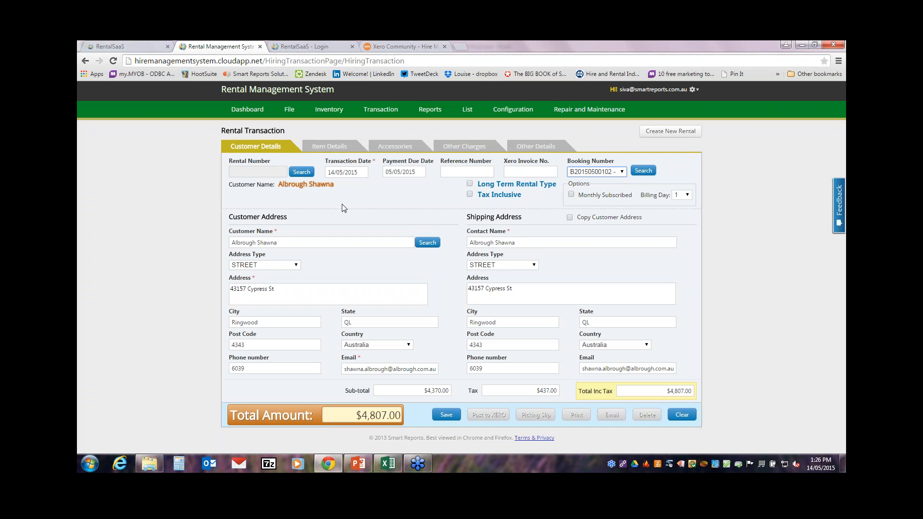
pyautogui.click(330, 148)
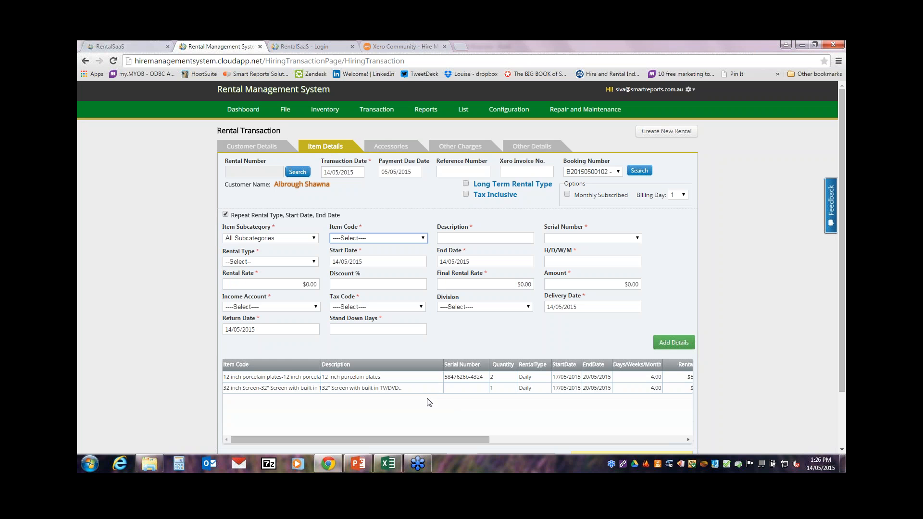
# Step: Assign serial 32inchScreen593 to the 32 inch screen line and save the rental transaction
pyautogui.doubleClick(398, 389)
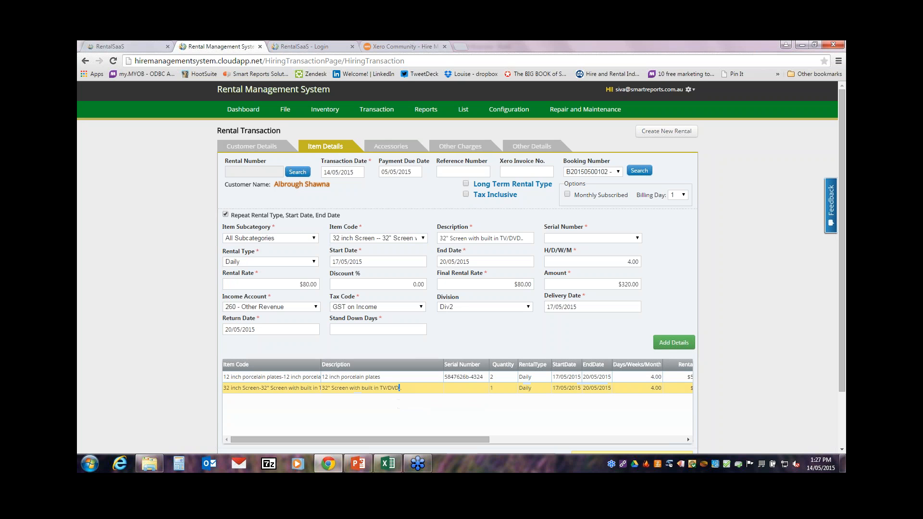
pyautogui.click(597, 238)
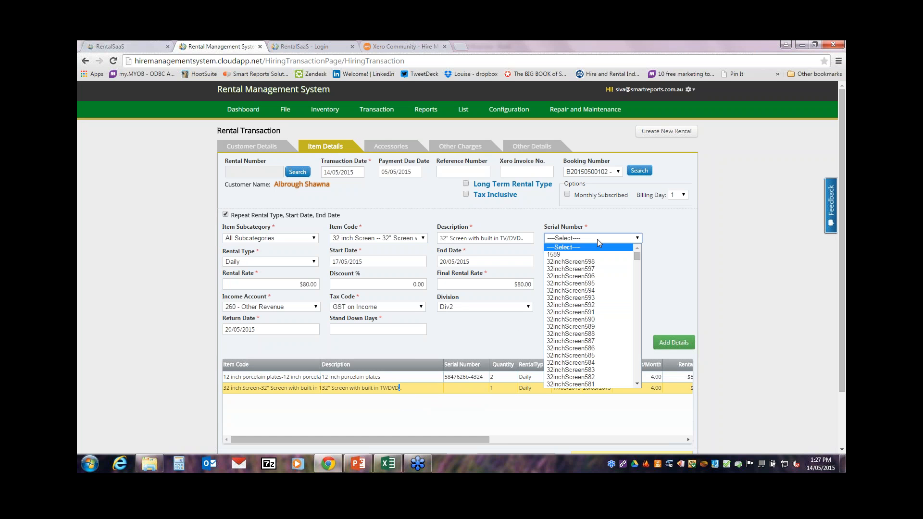
pyautogui.click(592, 299)
pyautogui.click(659, 341)
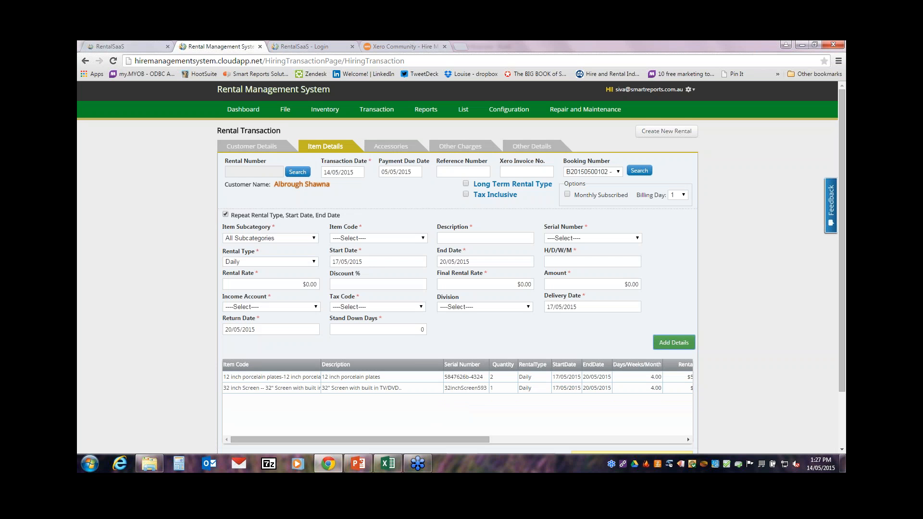
pyautogui.moveTo(841, 334); pyautogui.dragTo(840, 364)
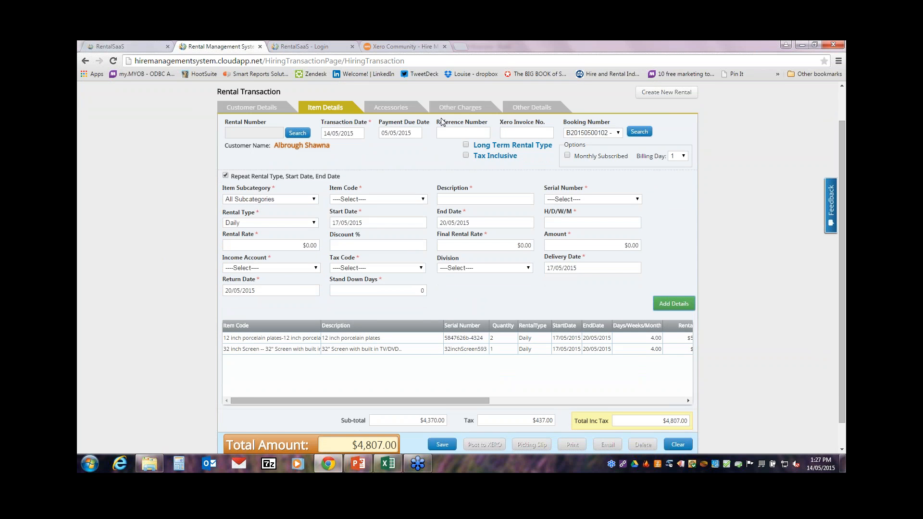
pyautogui.click(443, 445)
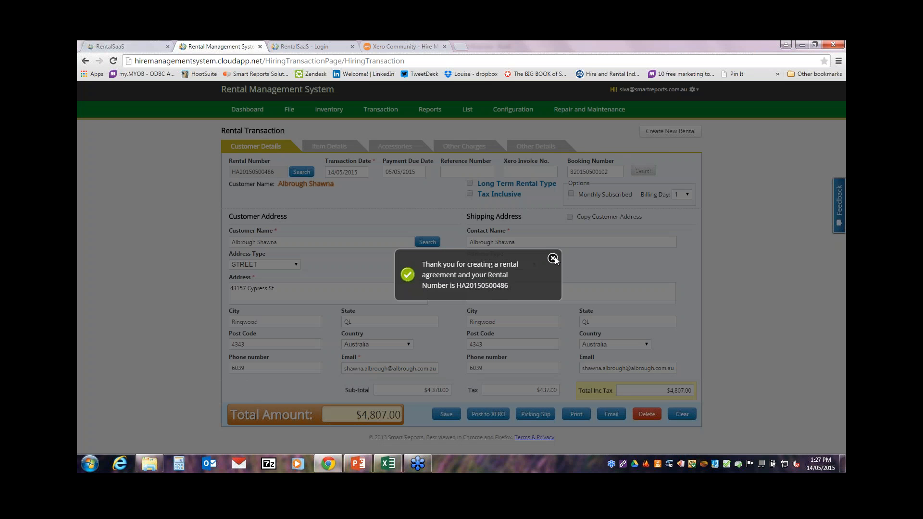
pyautogui.click(554, 259)
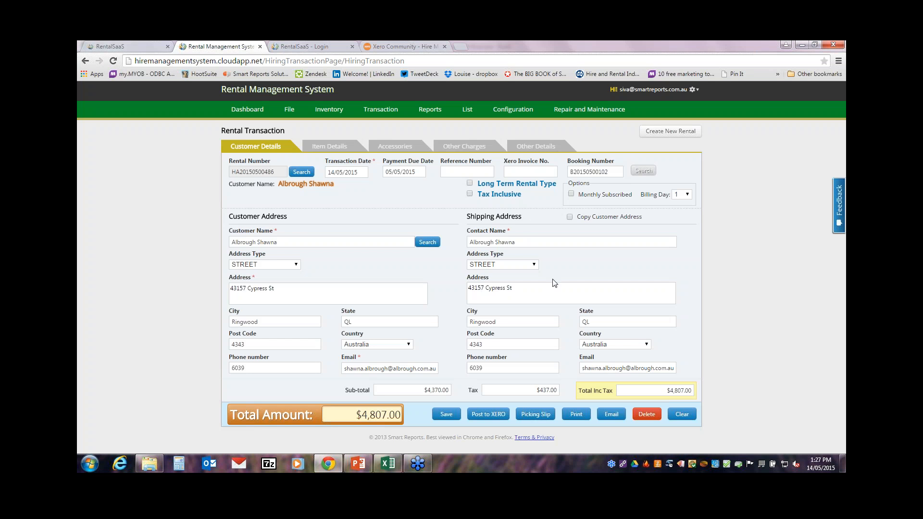
pyautogui.click(536, 414)
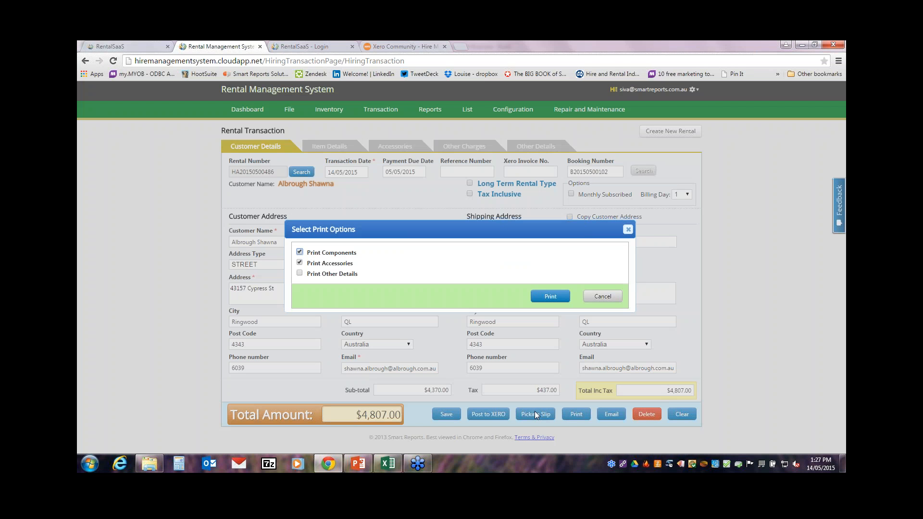
pyautogui.click(300, 274)
pyautogui.click(548, 298)
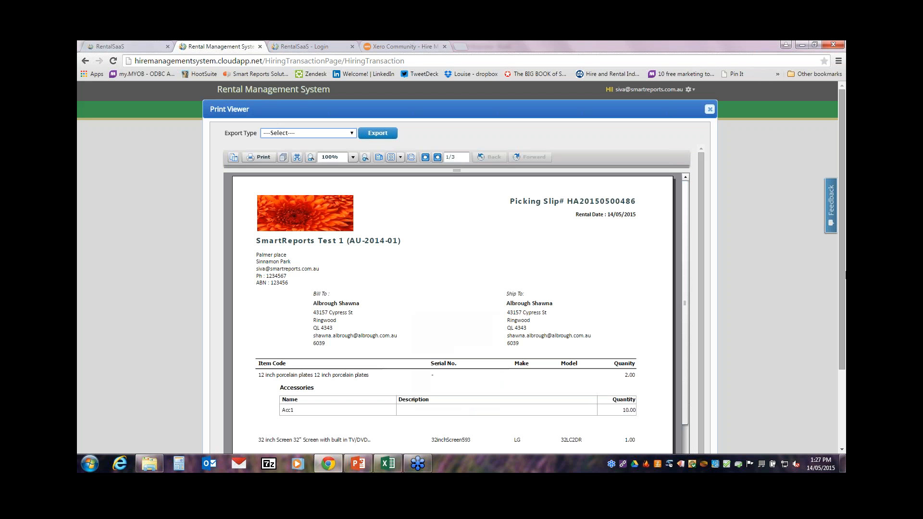
pyautogui.moveTo(845, 275); pyautogui.dragTo(845, 377)
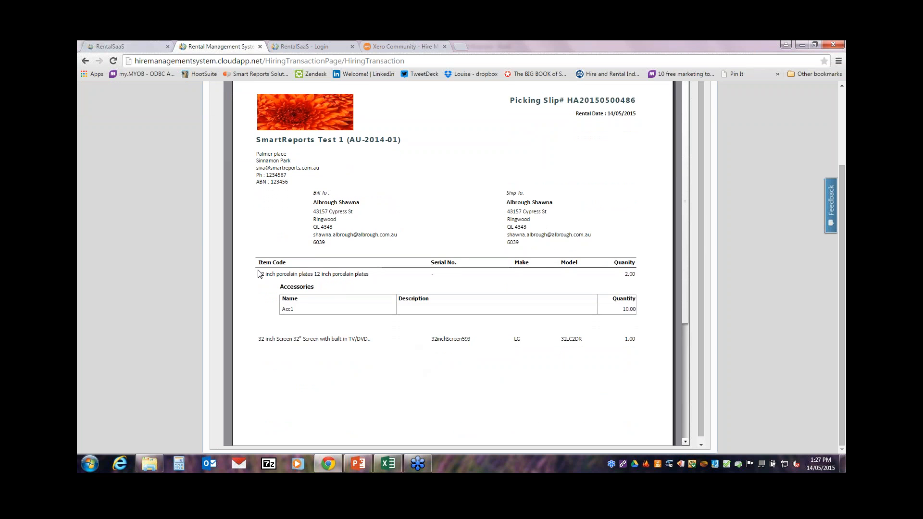
pyautogui.moveTo(840, 244); pyautogui.dragTo(842, 177)
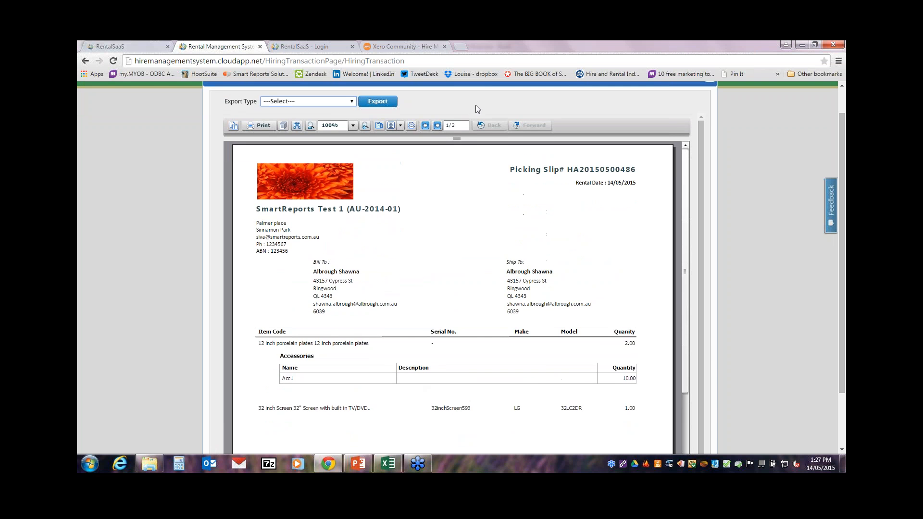
pyautogui.click(438, 126)
pyautogui.click(438, 125)
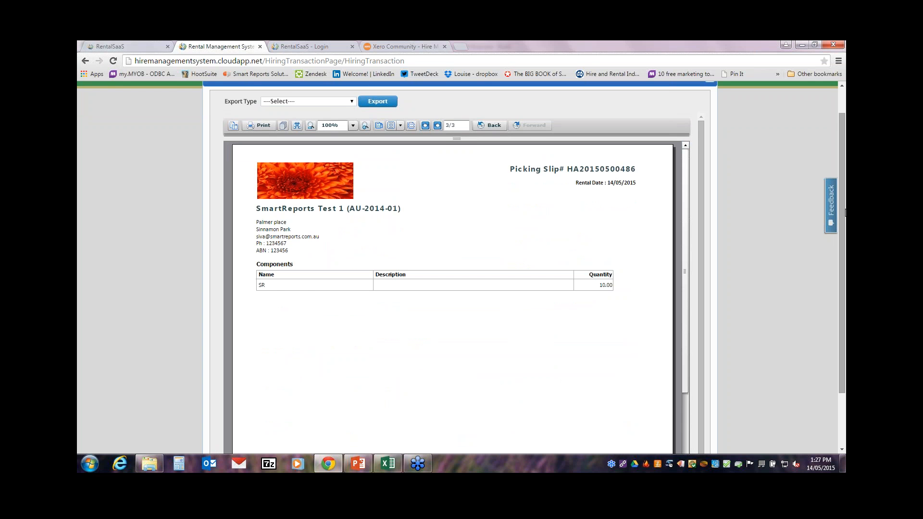
pyautogui.scroll(2, 844, 215)
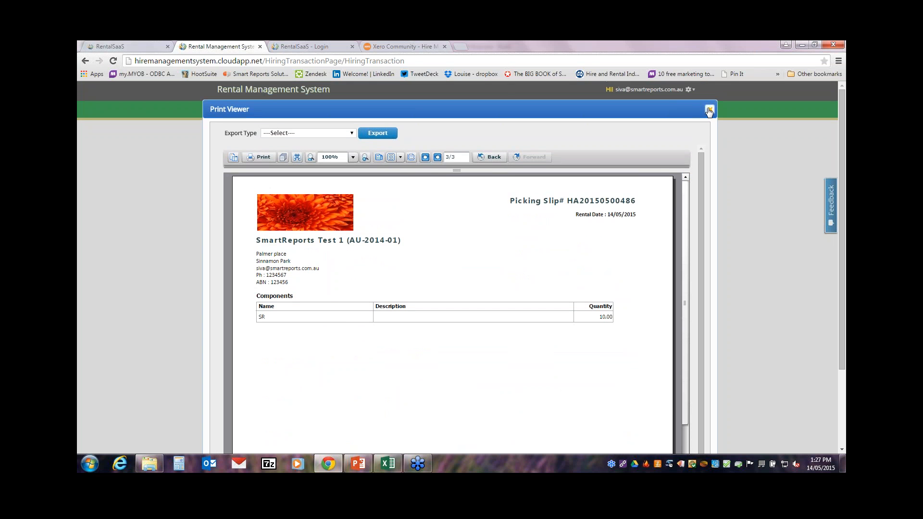
pyautogui.click(711, 109)
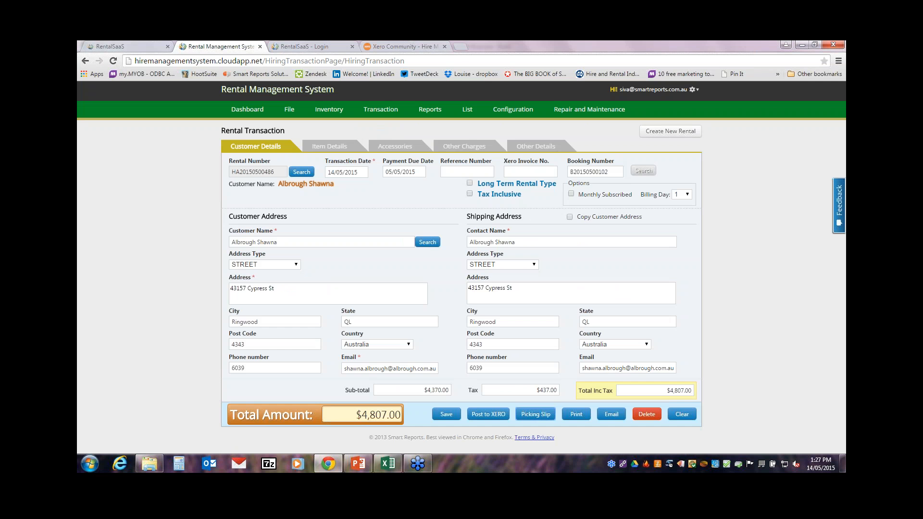
pyautogui.click(577, 416)
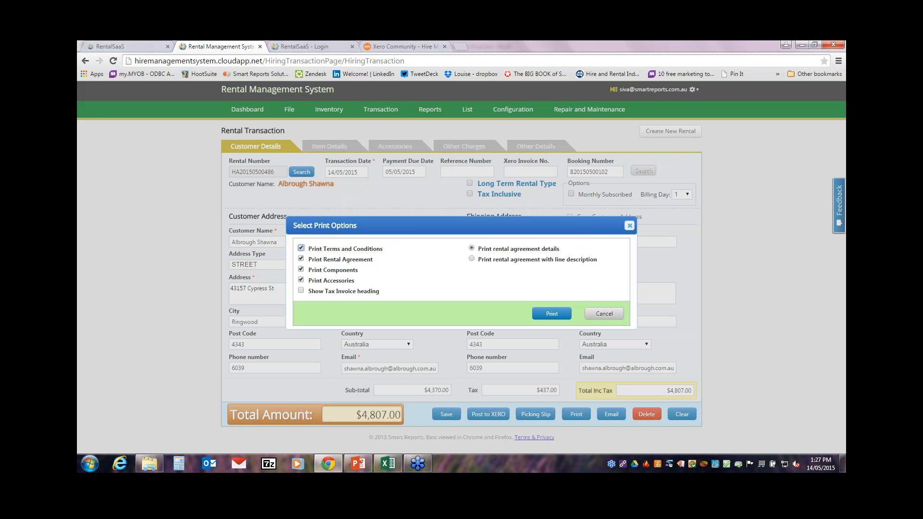
pyautogui.click(310, 291)
pyautogui.click(556, 316)
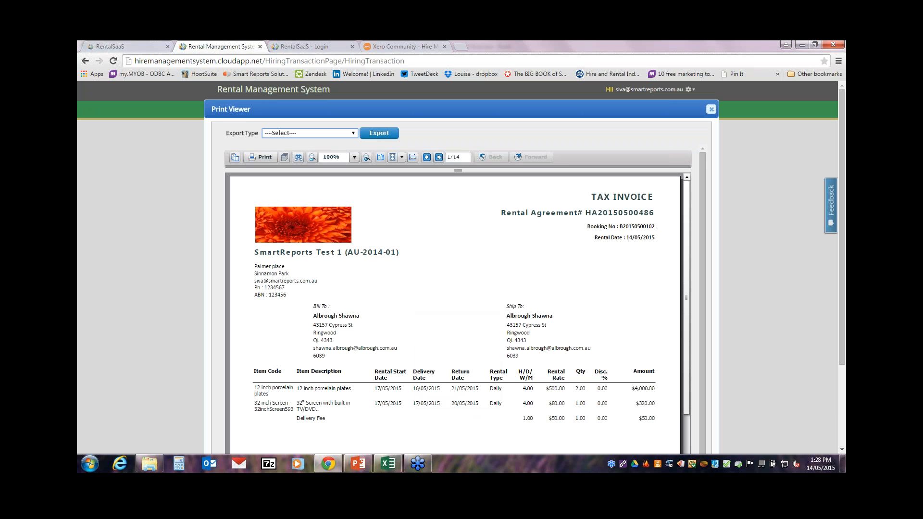
pyautogui.moveTo(843, 331); pyautogui.dragTo(839, 376)
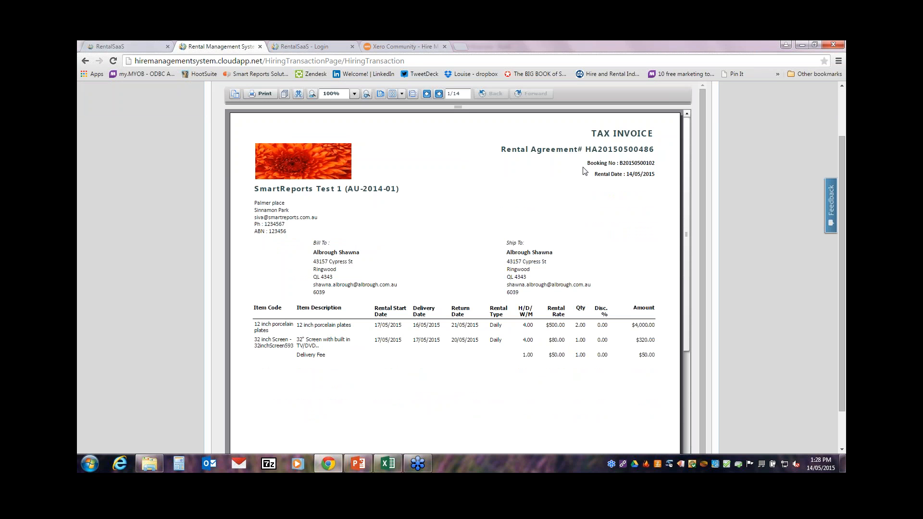
pyautogui.moveTo(842, 241); pyautogui.dragTo(832, 312)
pyautogui.moveTo(690, 281); pyautogui.dragTo(715, 224)
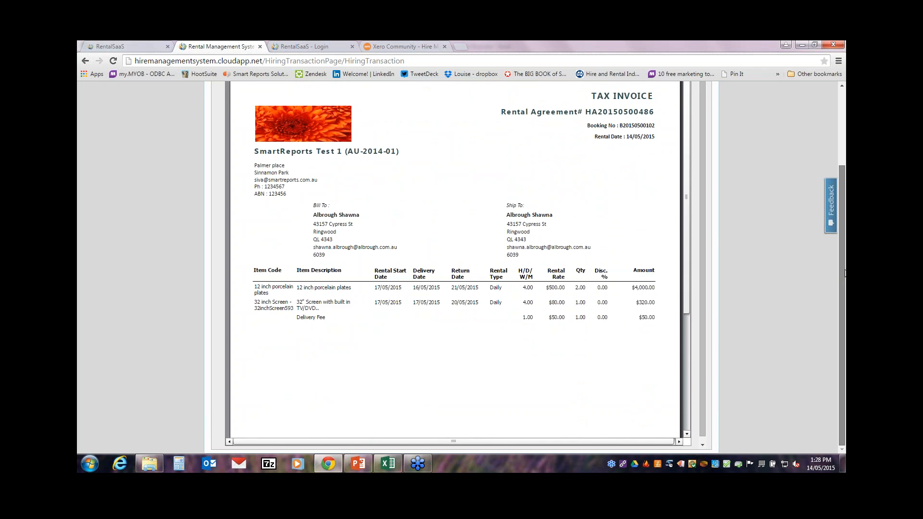
pyautogui.scroll(3, 842, 275)
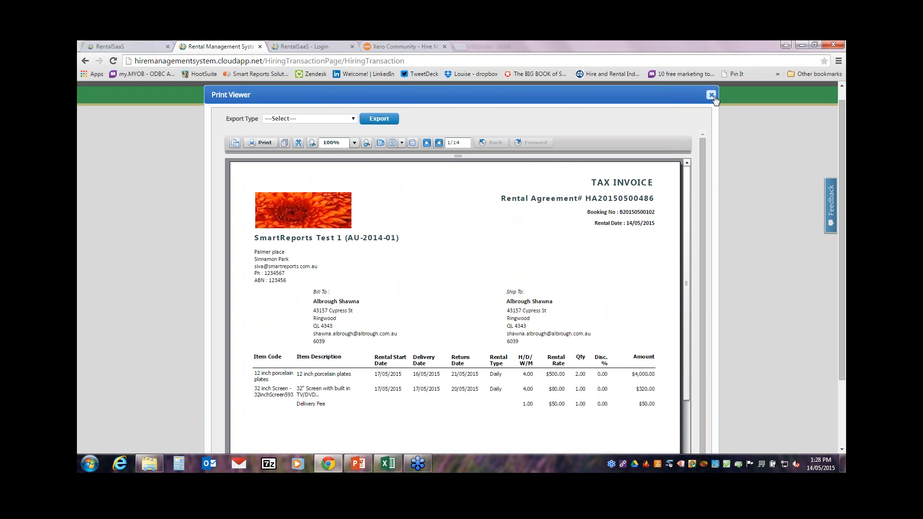
pyautogui.click(711, 95)
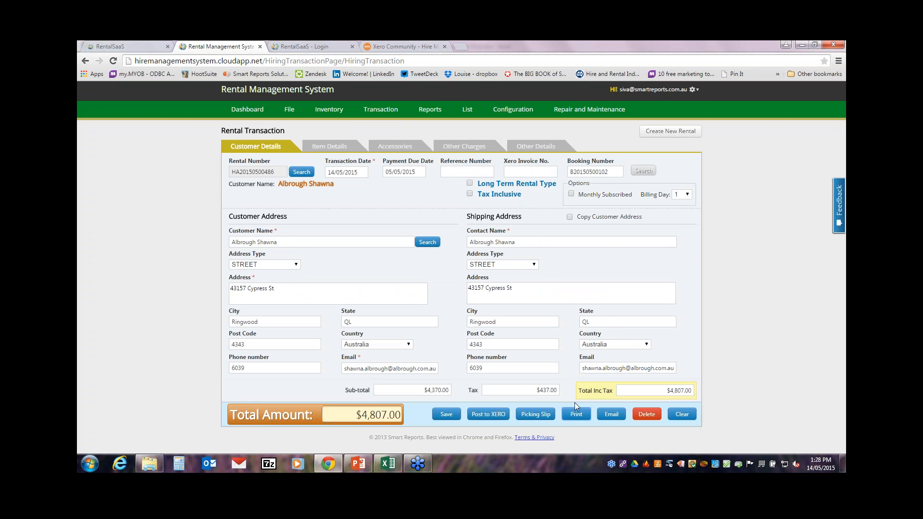
# Step: Preview the rental agreement with a delivery line description for the customer's construction site, then close it
pyautogui.click(576, 415)
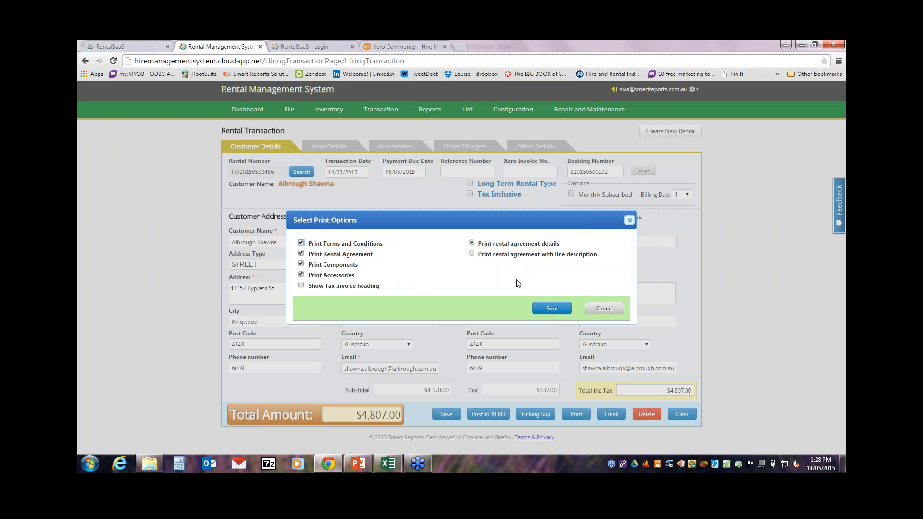
pyautogui.click(497, 255)
pyautogui.click(449, 331)
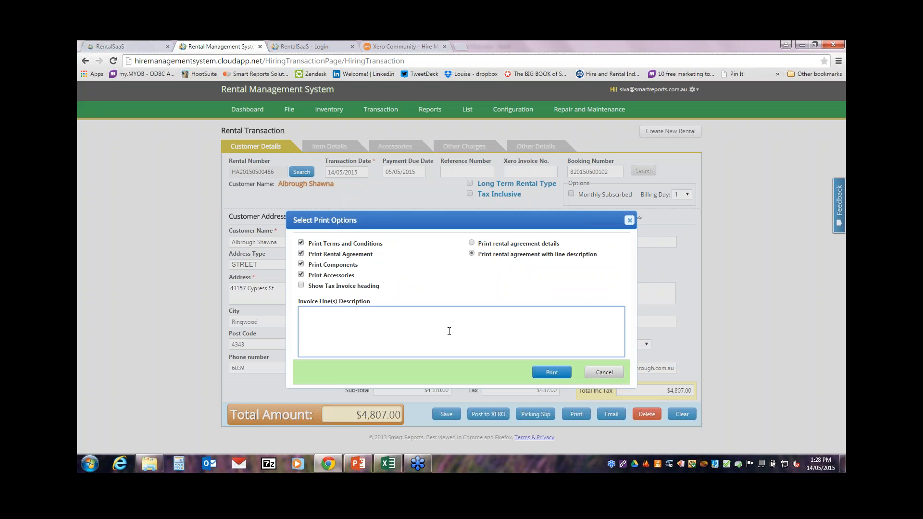
pyautogui.write('Delivery of rentals for John Smith construction site')
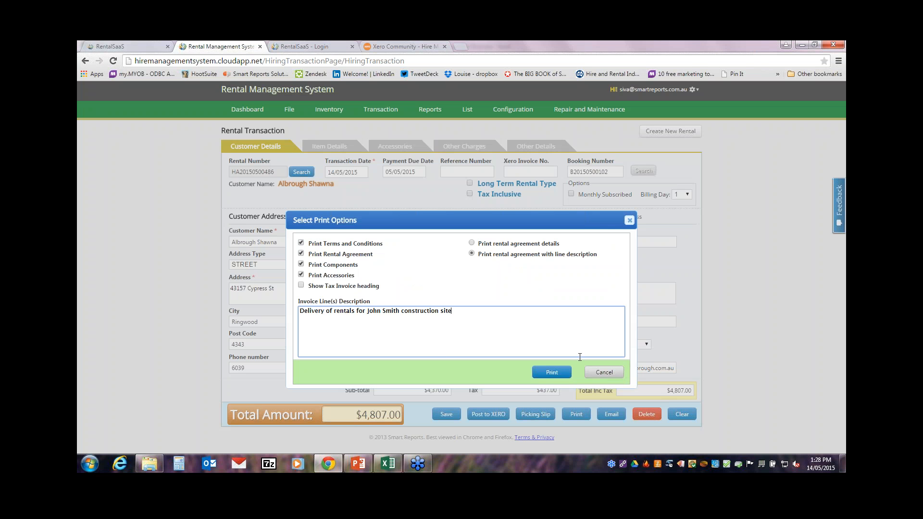
pyautogui.click(552, 372)
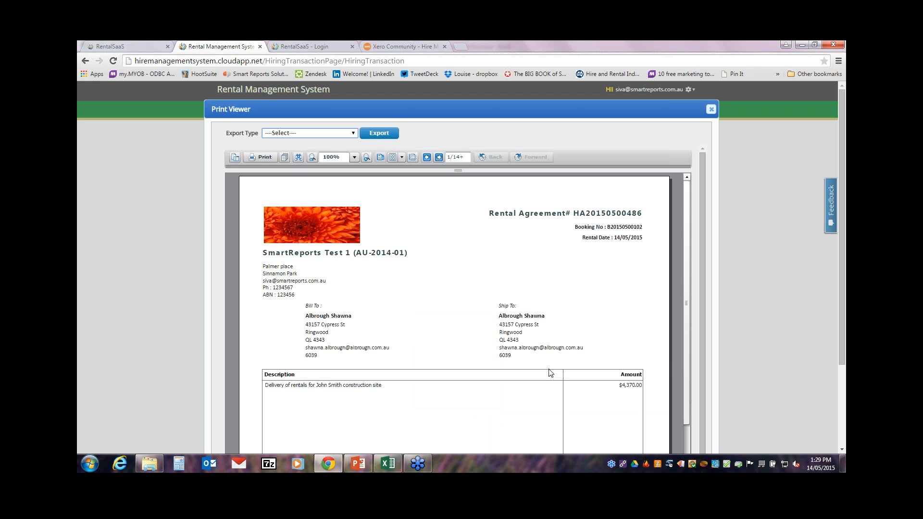
pyautogui.moveTo(687, 299); pyautogui.dragTo(688, 384)
pyautogui.moveTo(839, 314); pyautogui.dragTo(842, 290)
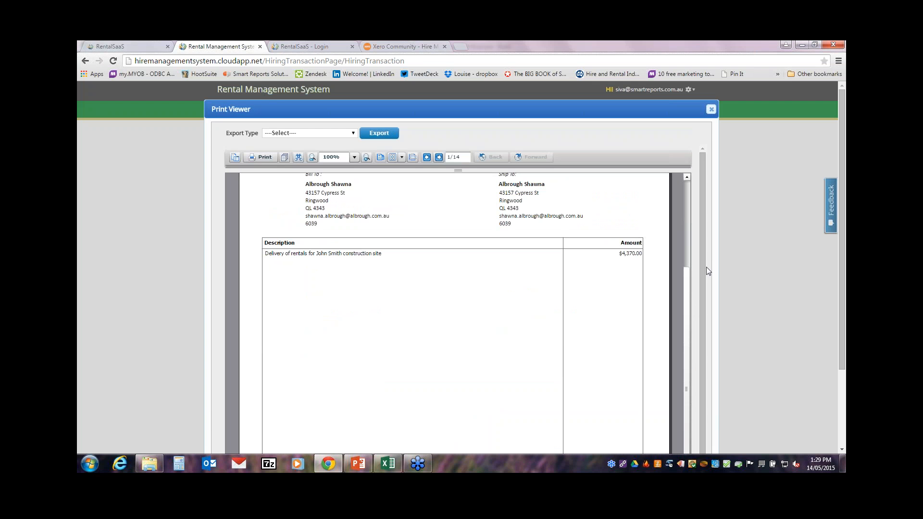
pyautogui.click(711, 110)
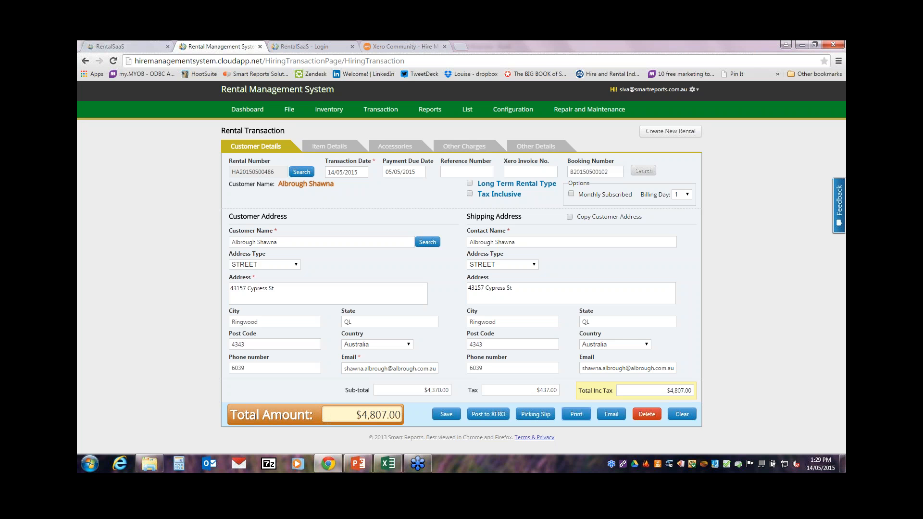
# Step: On Item Details, set Billing Day to 12 and leave Monthly Subscribed unticked
pyautogui.click(326, 147)
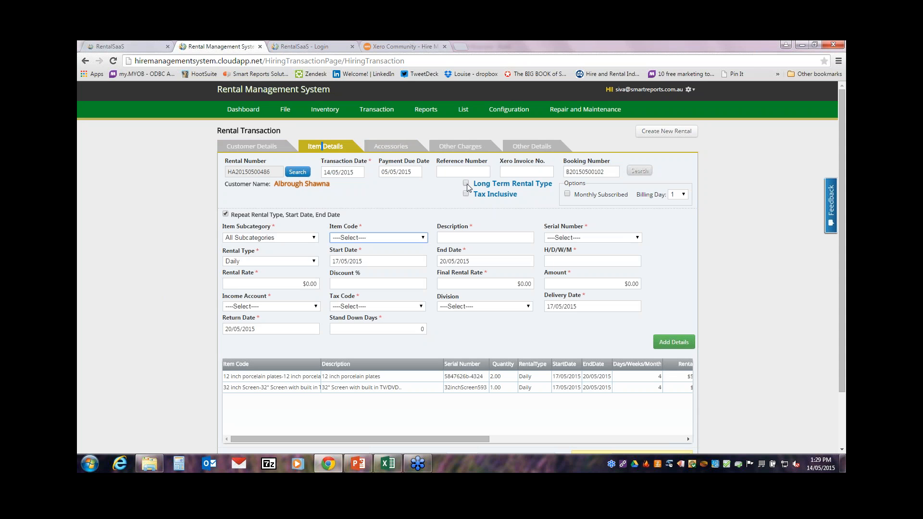
pyautogui.click(568, 195)
pyautogui.click(679, 194)
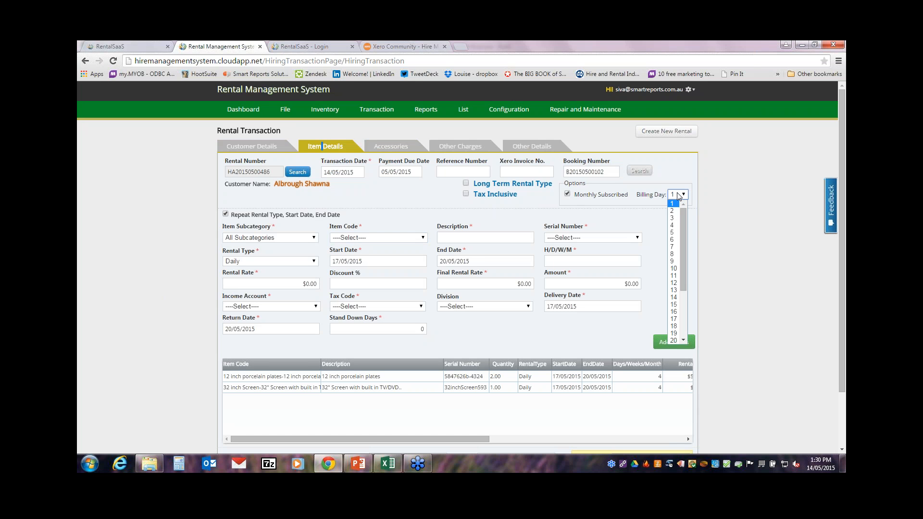
pyautogui.click(676, 282)
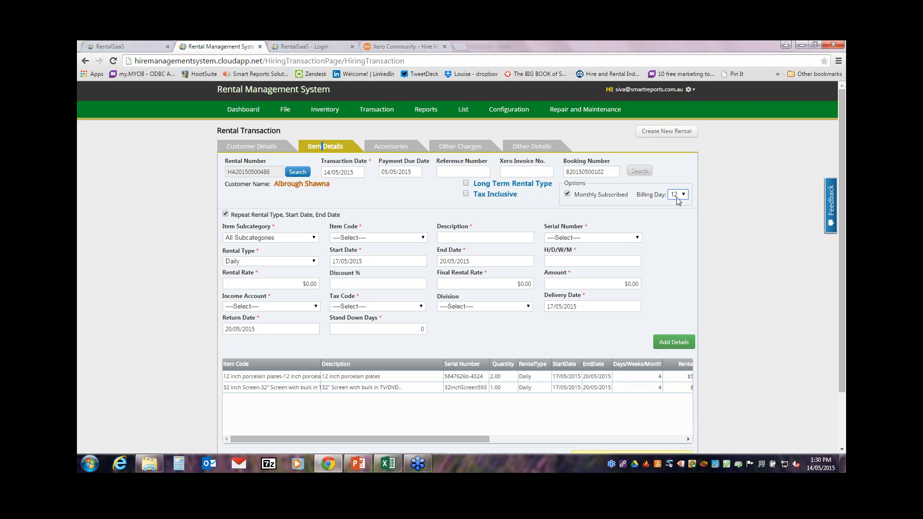
pyautogui.click(568, 195)
pyautogui.moveTo(841, 235); pyautogui.dragTo(824, 305)
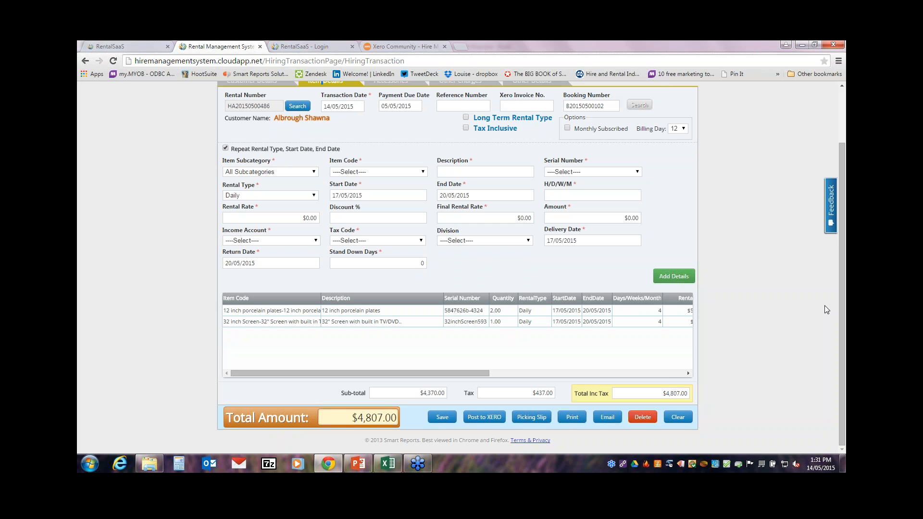
# Step: Attempt posting the rental to Xero, dismiss the 'Failed to connect Xero' error, and open a new tab
pyautogui.click(483, 418)
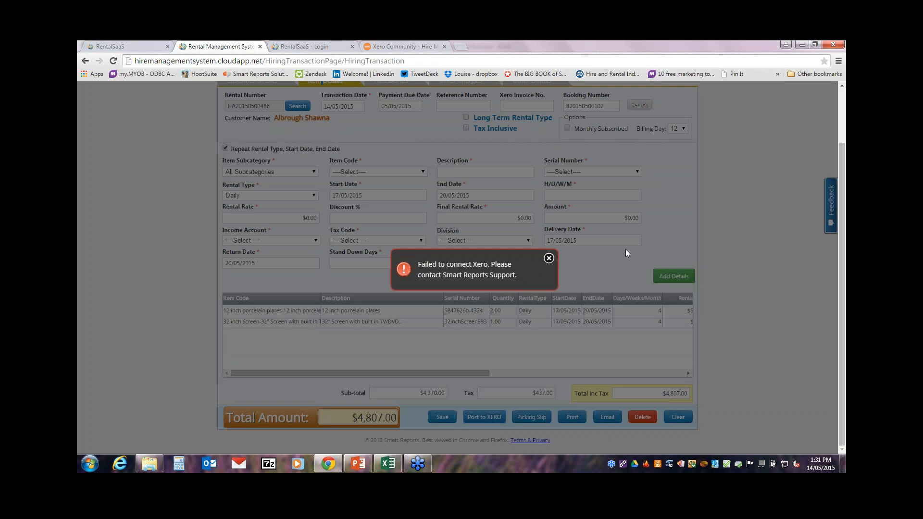
pyautogui.click(549, 260)
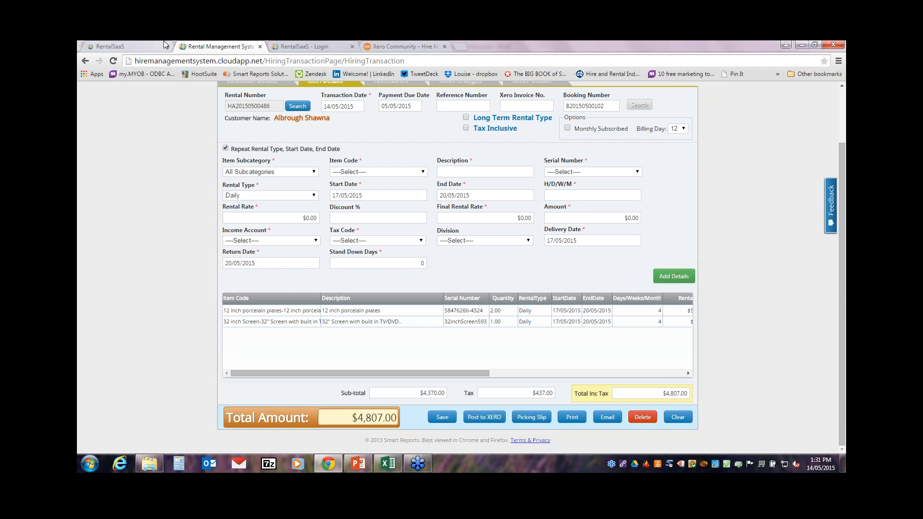
pyautogui.click(460, 45)
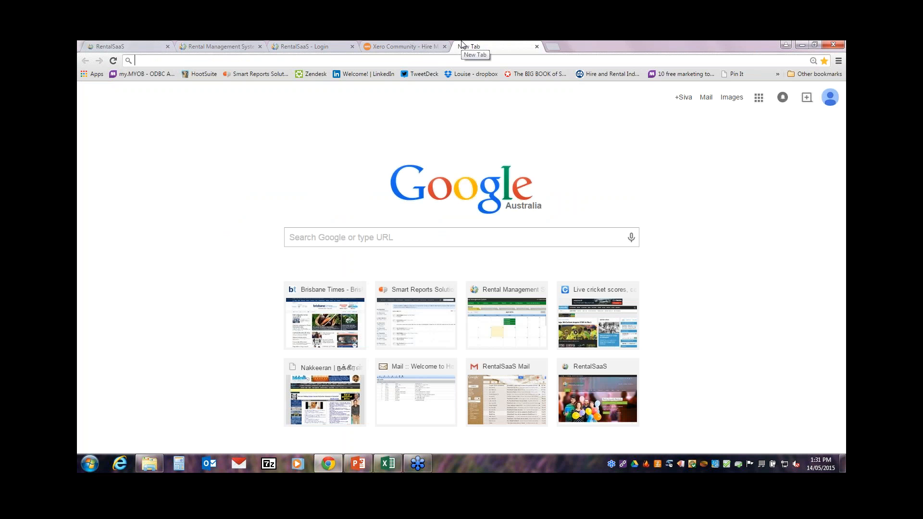
# Step: Sign in at login.xero.com and go to Accounts > Sales
pyautogui.write('login.xero.com')
pyautogui.press('Return')
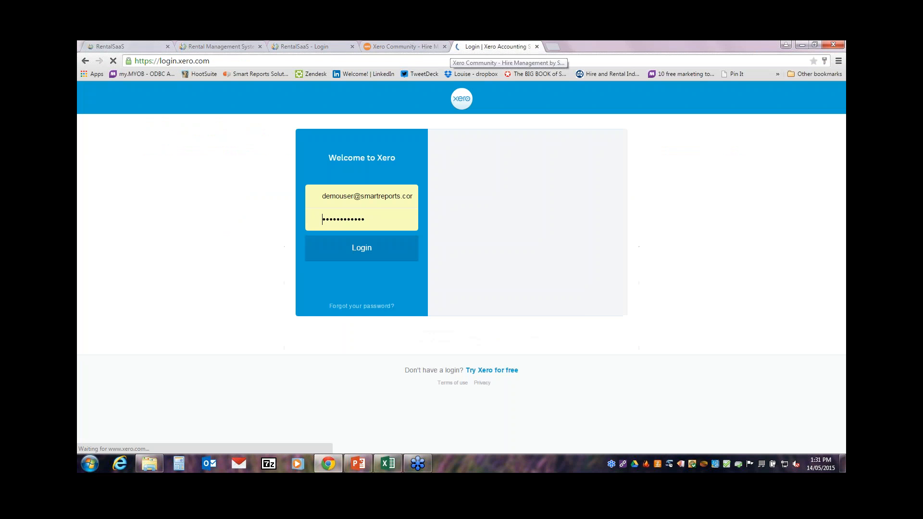
pyautogui.click(353, 254)
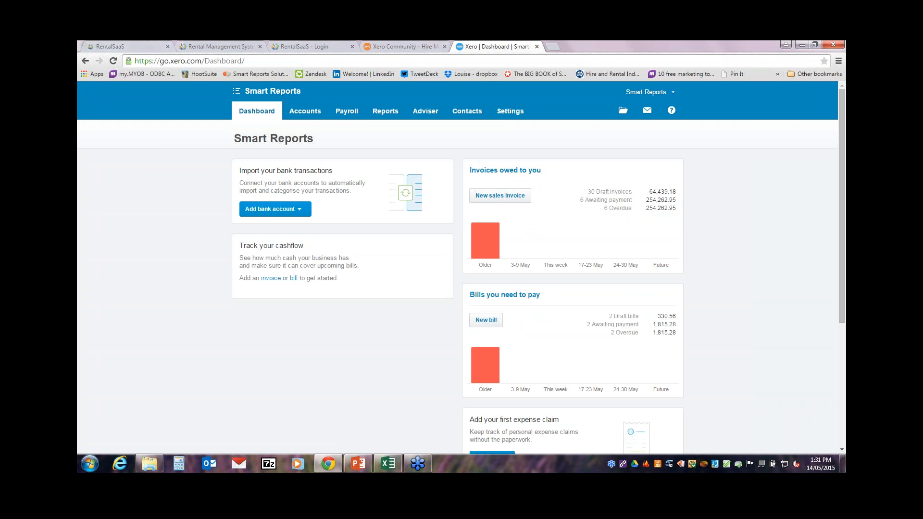
pyautogui.click(305, 111)
pyautogui.click(300, 151)
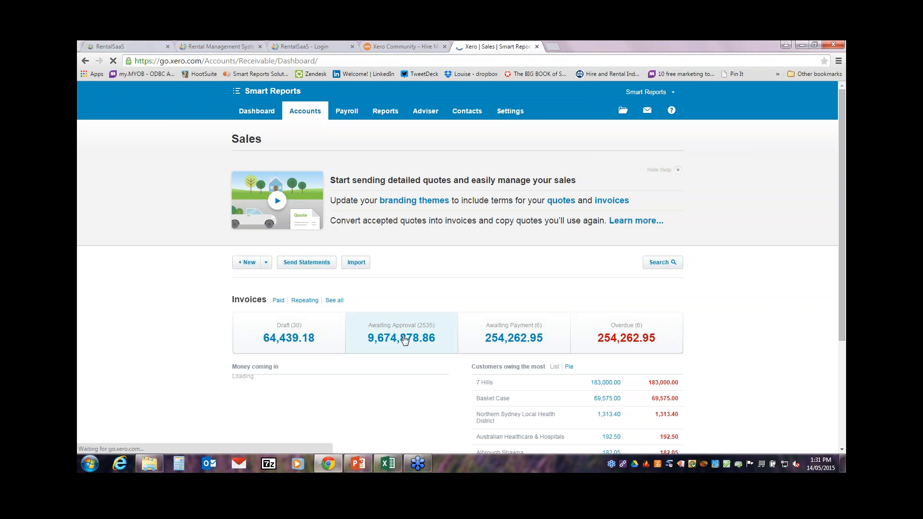
# Step: Check the rental's $1,155.00 invoice under Awaiting Approval, then return to the rental system tab
pyautogui.click(403, 340)
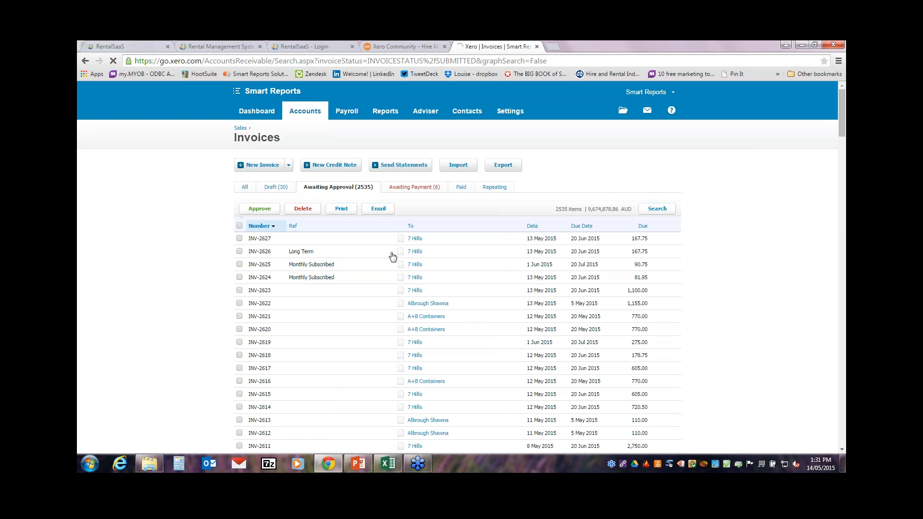
pyautogui.click(439, 304)
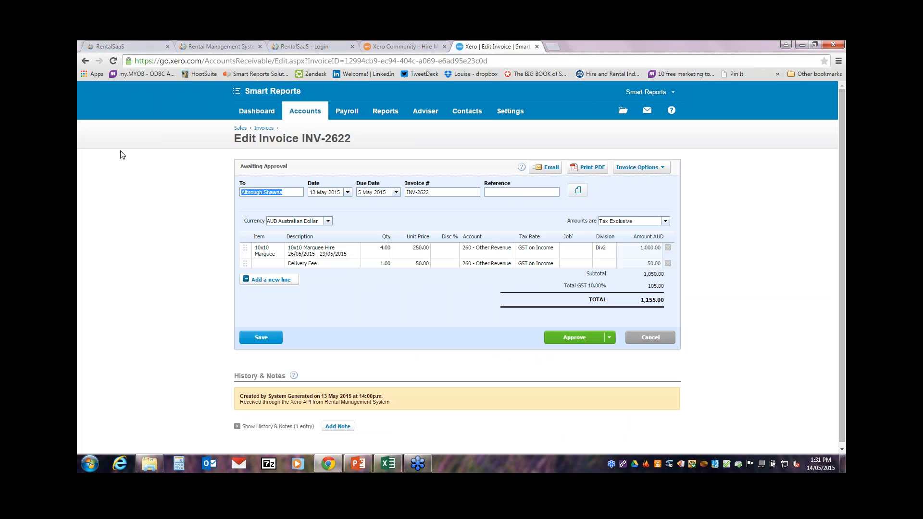
pyautogui.click(214, 45)
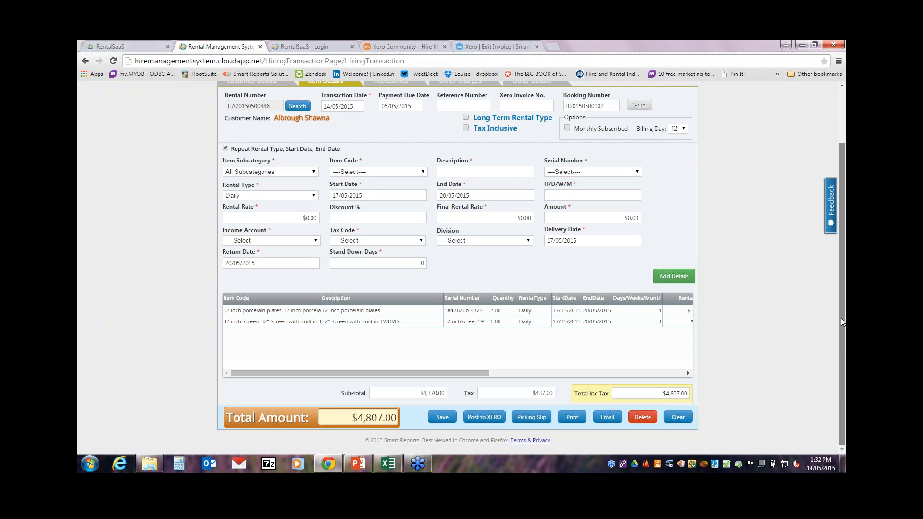
# Step: Extend the first 7 Hills agreement from Extended Rentals and review its $605.00 item lines
pyautogui.moveTo(841, 284); pyautogui.dragTo(842, 231)
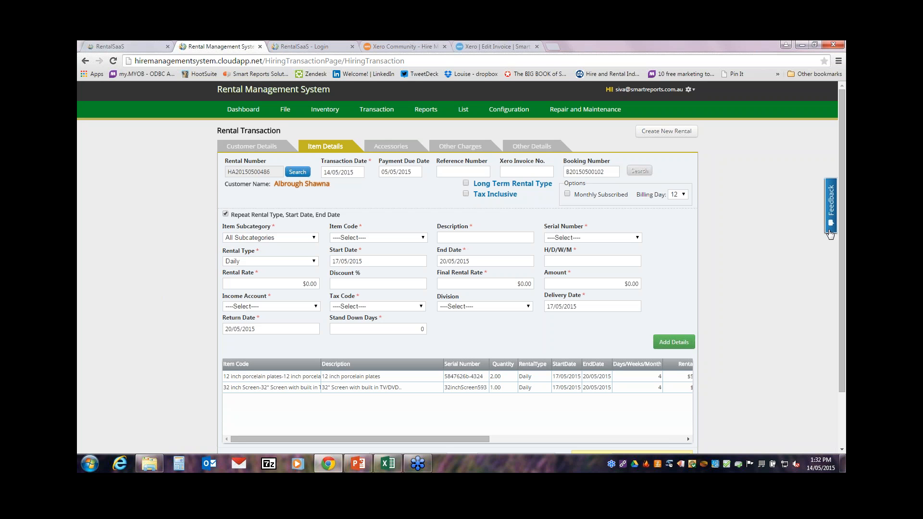
pyautogui.click(389, 114)
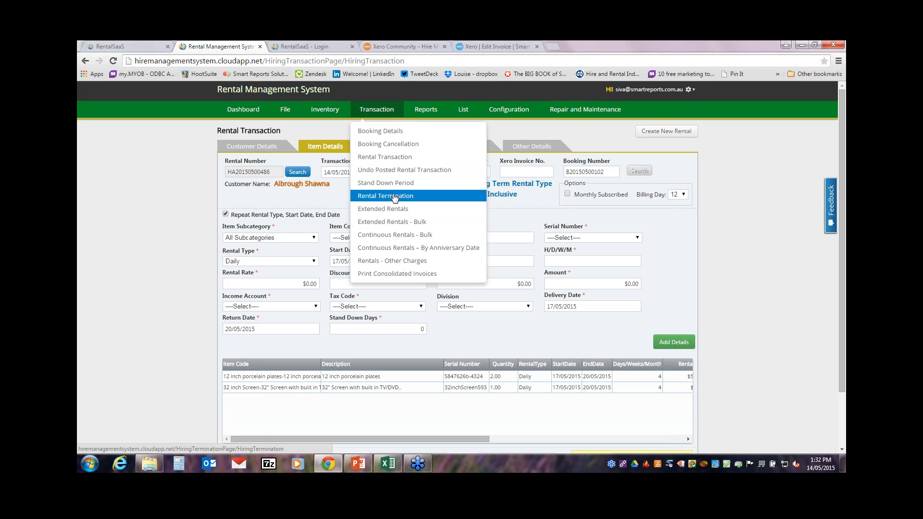
pyautogui.click(397, 212)
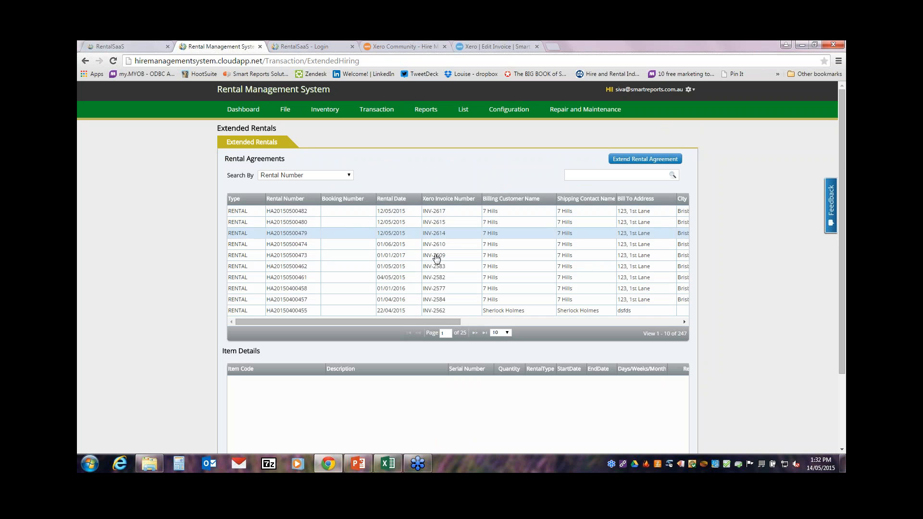
pyautogui.click(366, 212)
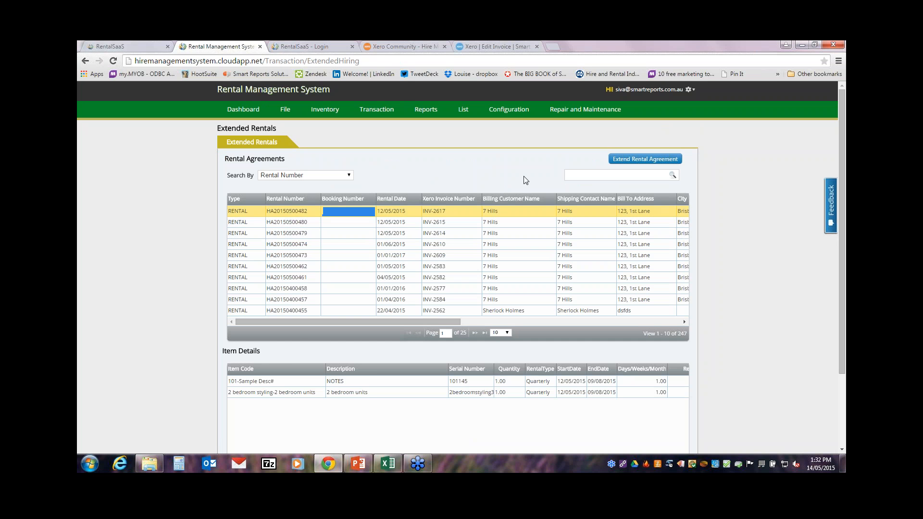
pyautogui.click(620, 162)
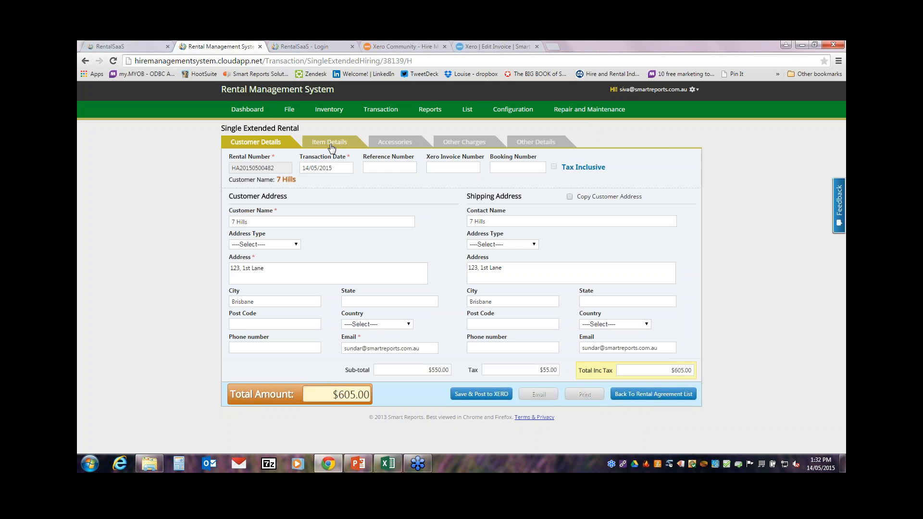
pyautogui.click(330, 144)
pyautogui.doubleClick(452, 322)
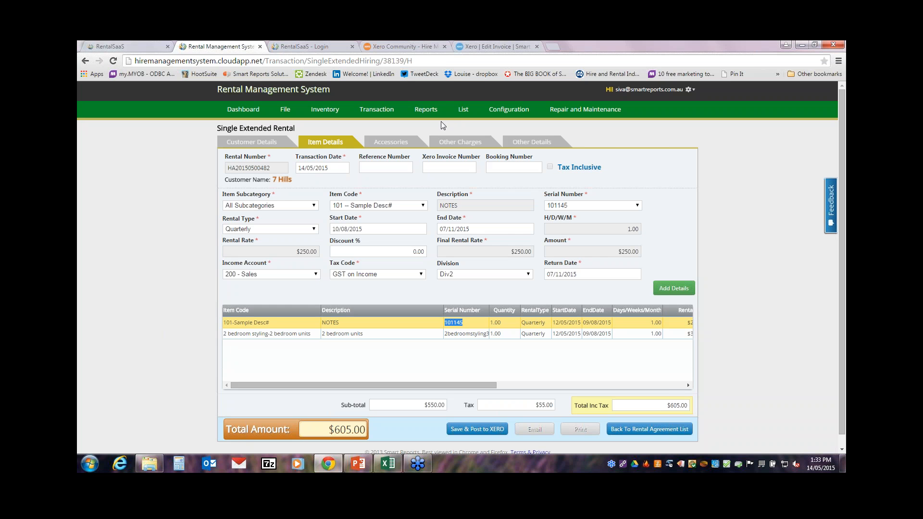
pyautogui.click(430, 111)
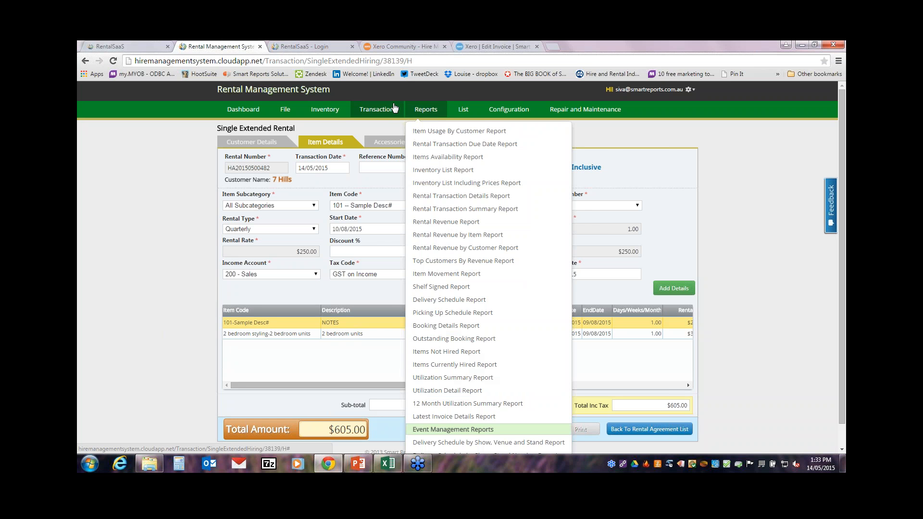
# Step: Open Extended Rentals - Bulk and tick every listed agreement
pyautogui.click(390, 110)
pyautogui.click(392, 222)
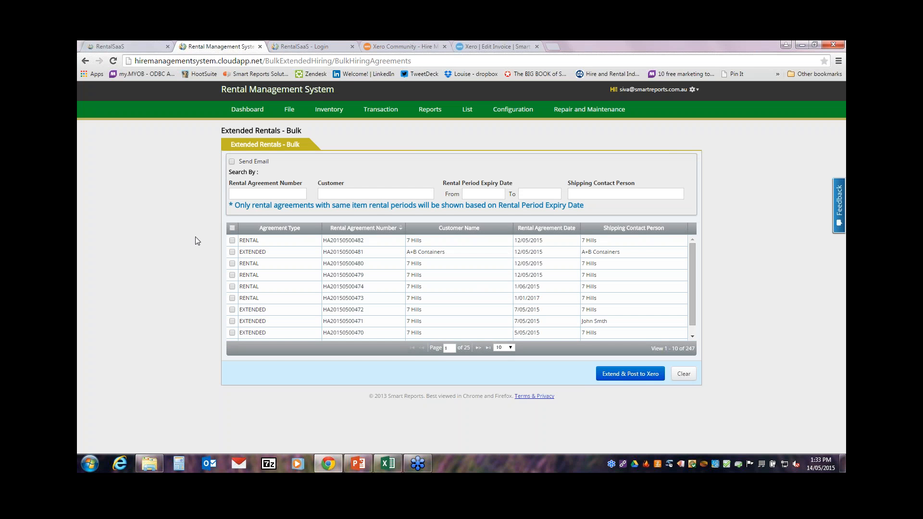
pyautogui.click(232, 240)
pyautogui.click(233, 252)
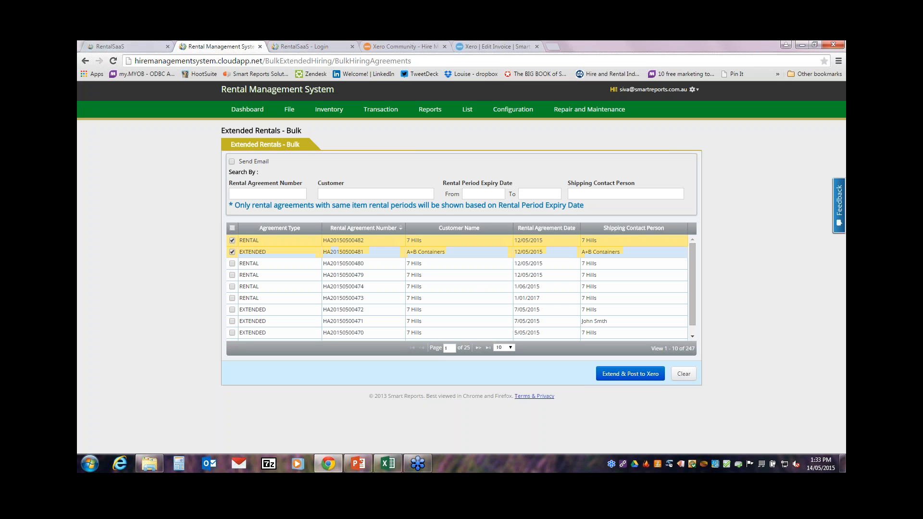
pyautogui.click(232, 228)
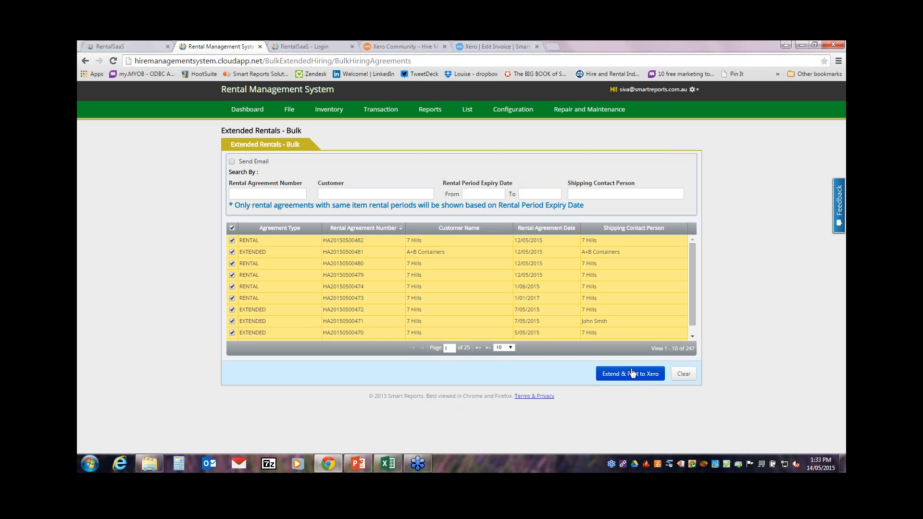
# Step: Switch on Send Email, leaving the Email Template unselected
pyautogui.click(232, 162)
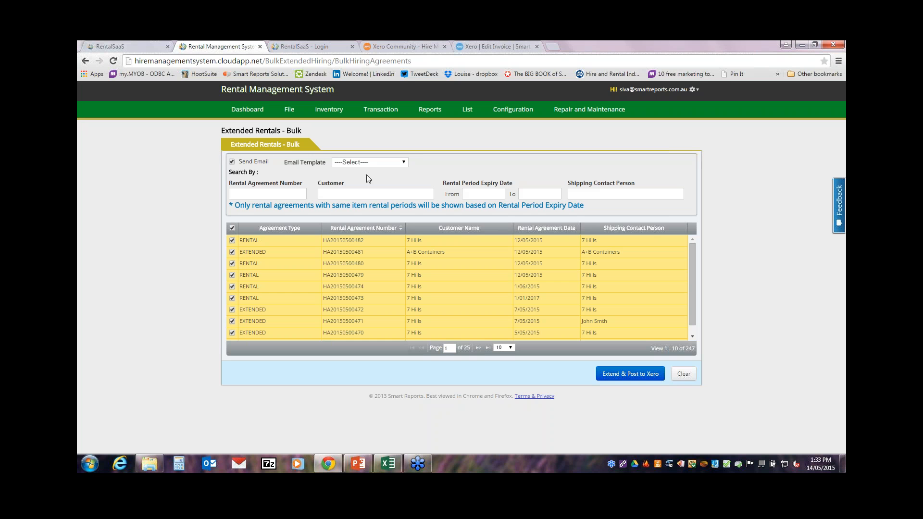
pyautogui.click(376, 162)
pyautogui.click(376, 162)
pyautogui.click(358, 162)
pyautogui.click(358, 161)
pyautogui.click(466, 171)
pyautogui.click(379, 111)
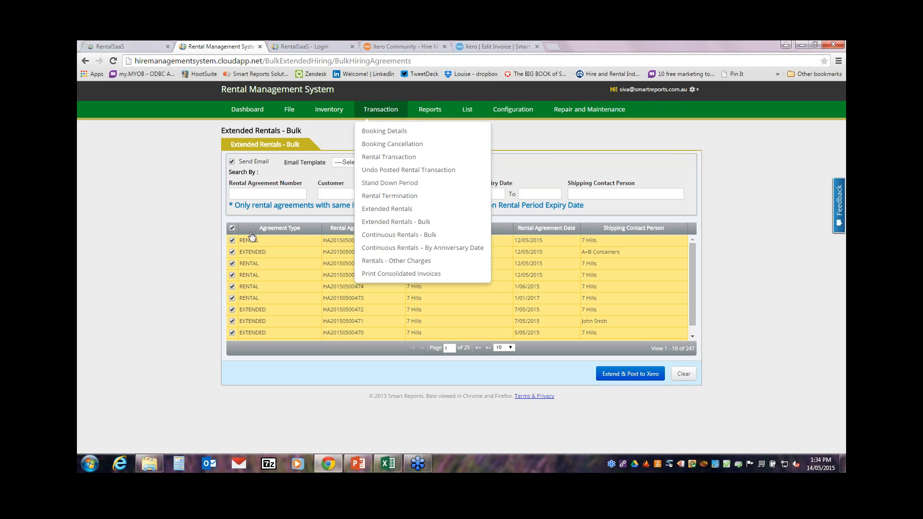
# Step: On Stand Down Period, choose the rental and the plates' serial 5847626b-4324
pyautogui.click(390, 183)
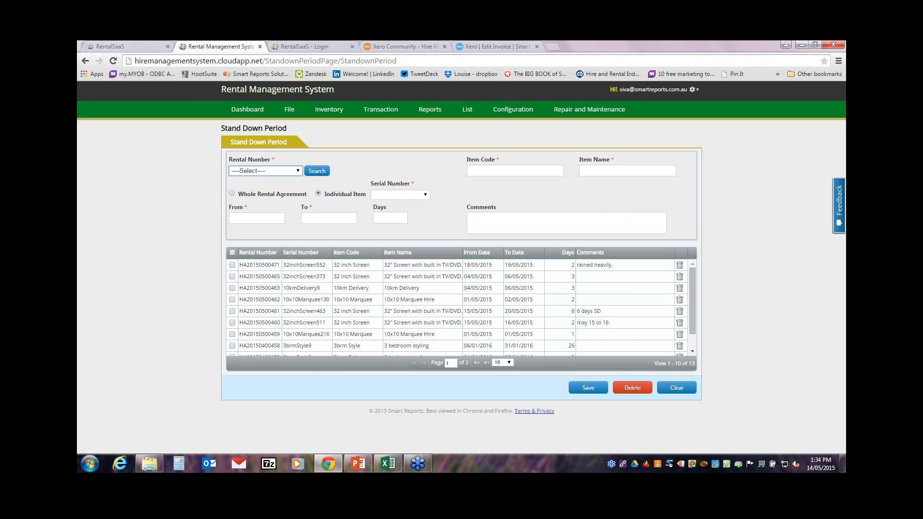
pyautogui.click(250, 171)
pyautogui.click(257, 191)
pyautogui.click(399, 195)
pyautogui.click(396, 215)
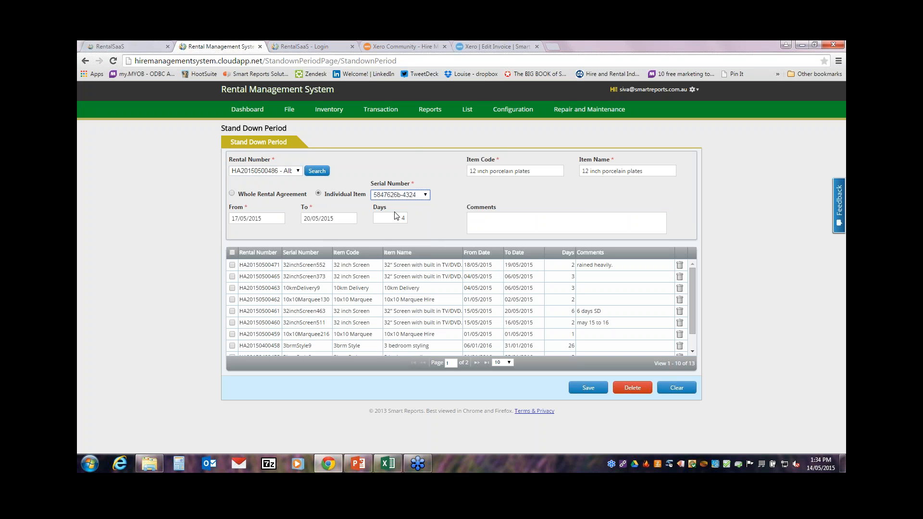
# Step: Save a stand down from 18/05/2015 to 19/05/2015 with comment 'rained out'
pyautogui.click(256, 217)
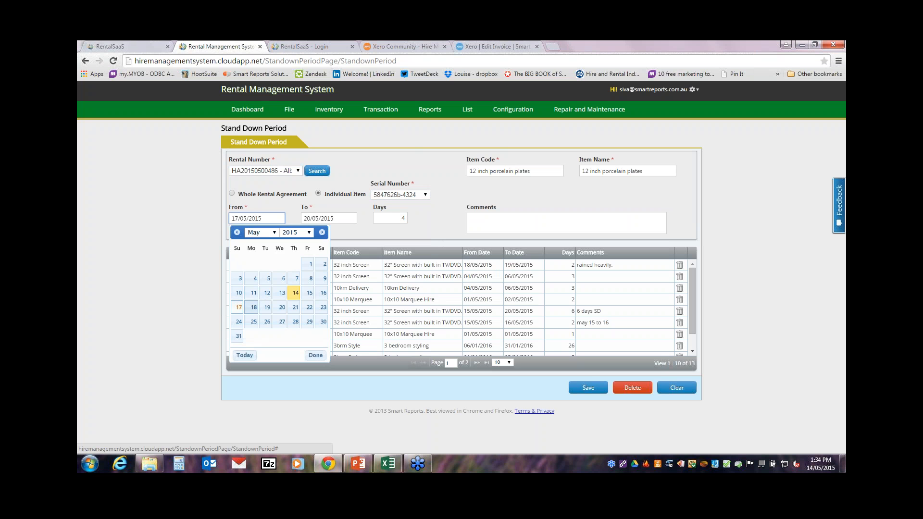
pyautogui.click(252, 307)
pyautogui.click(328, 219)
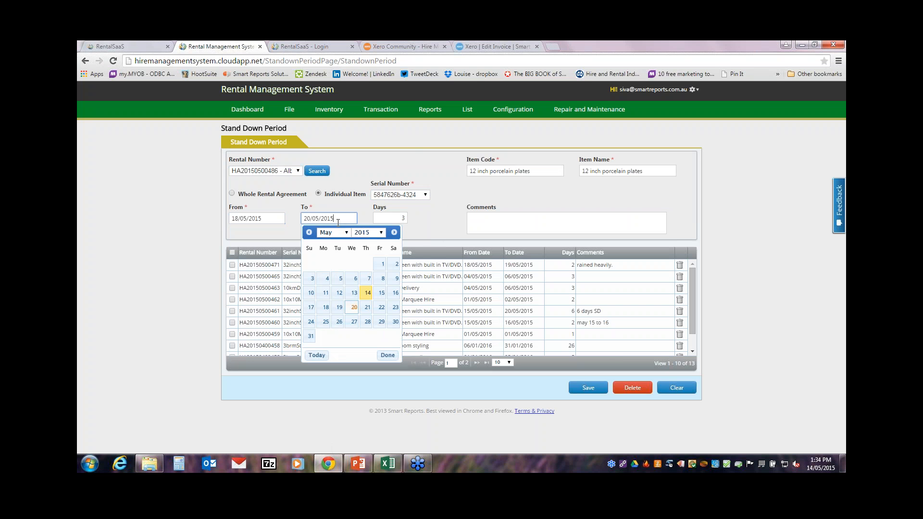
pyautogui.click(338, 309)
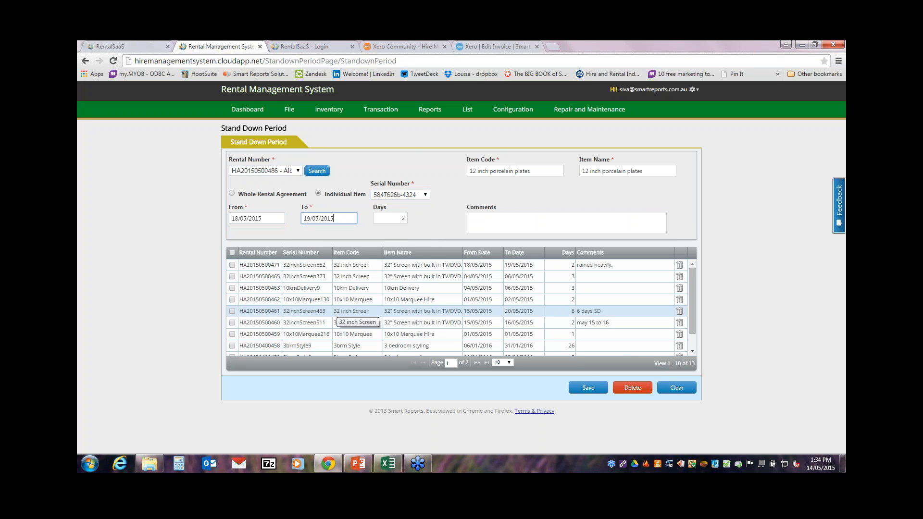
pyautogui.click(496, 222)
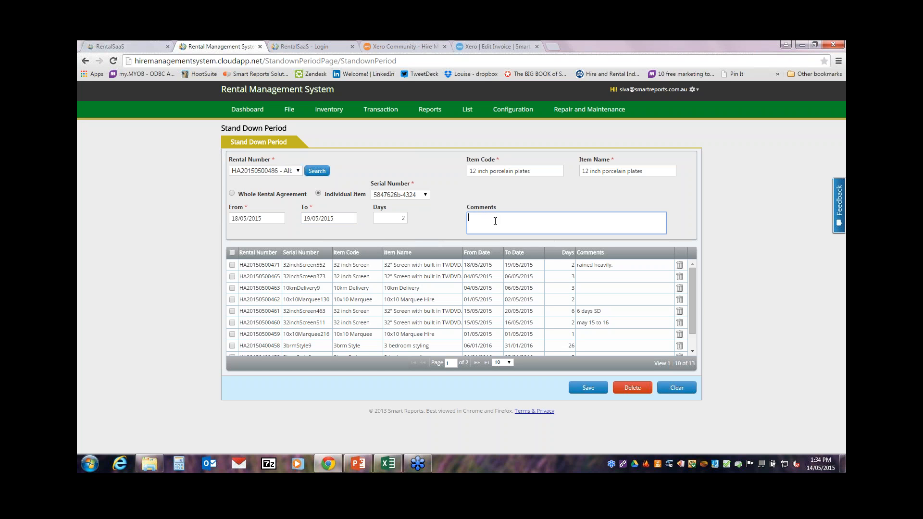
pyautogui.write('r')
pyautogui.press('capslock')
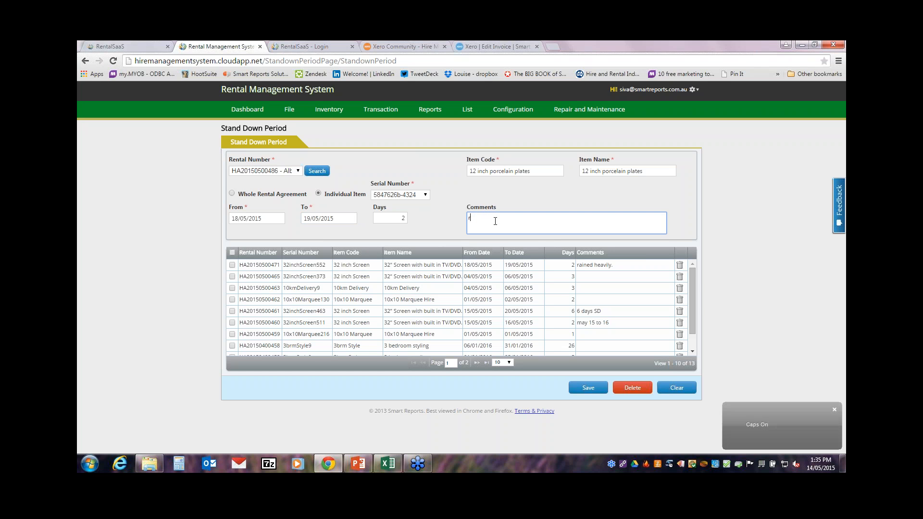
pyautogui.write('ained out')
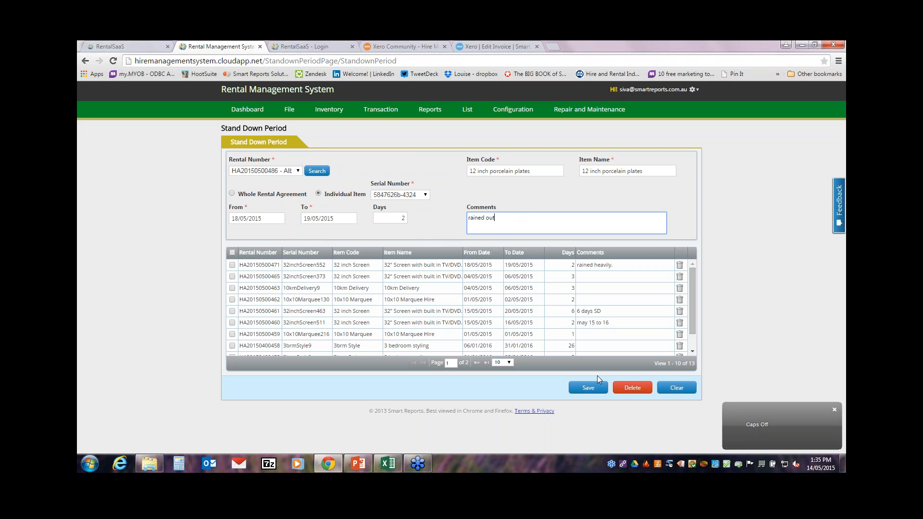
pyautogui.click(577, 388)
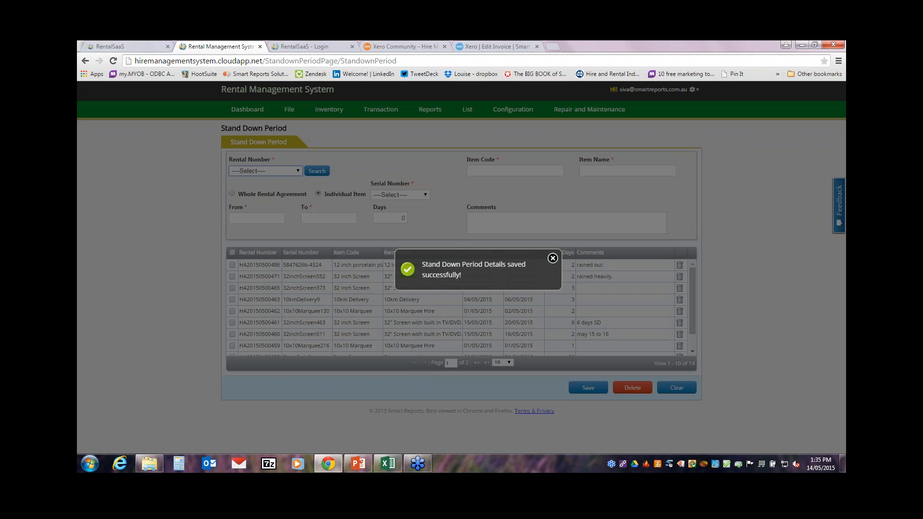
pyautogui.click(554, 258)
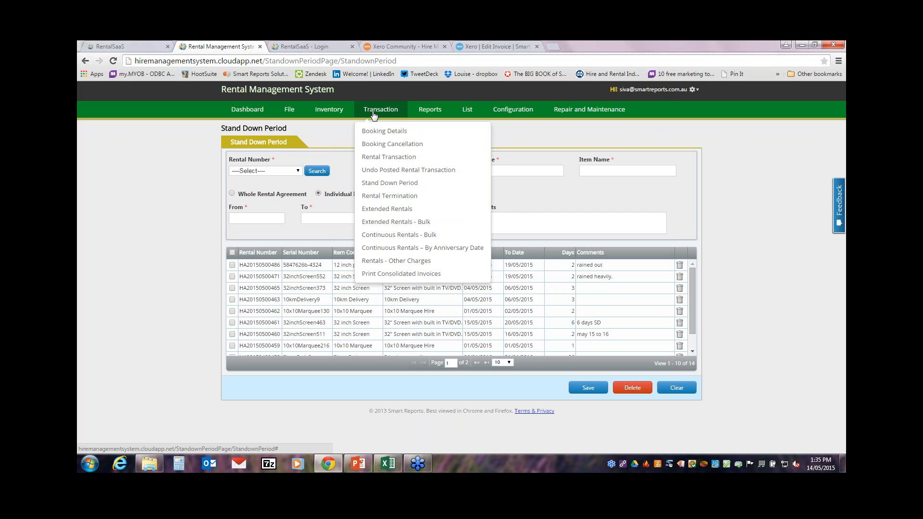
# Step: Set Continuous Rentals - Bulk to invoice Jun/2015 with all agreements ticked and Send Email on
pyautogui.click(399, 235)
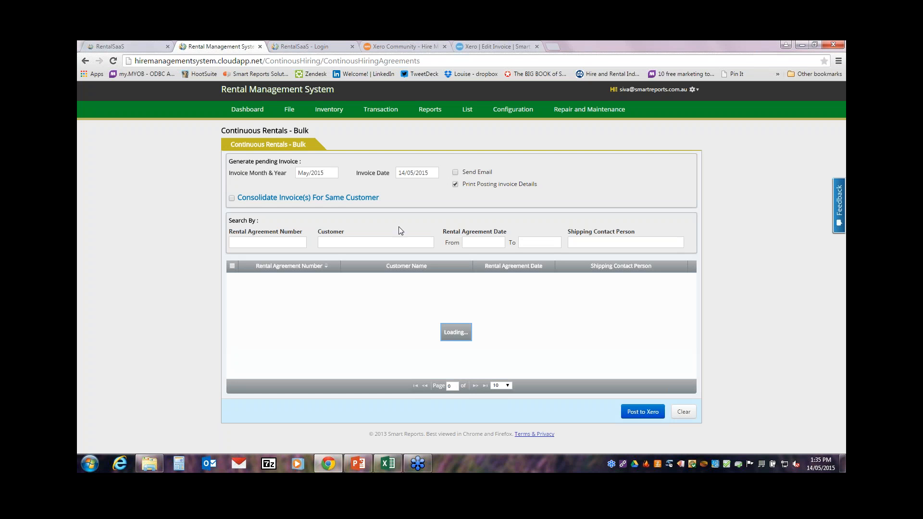
pyautogui.click(331, 172)
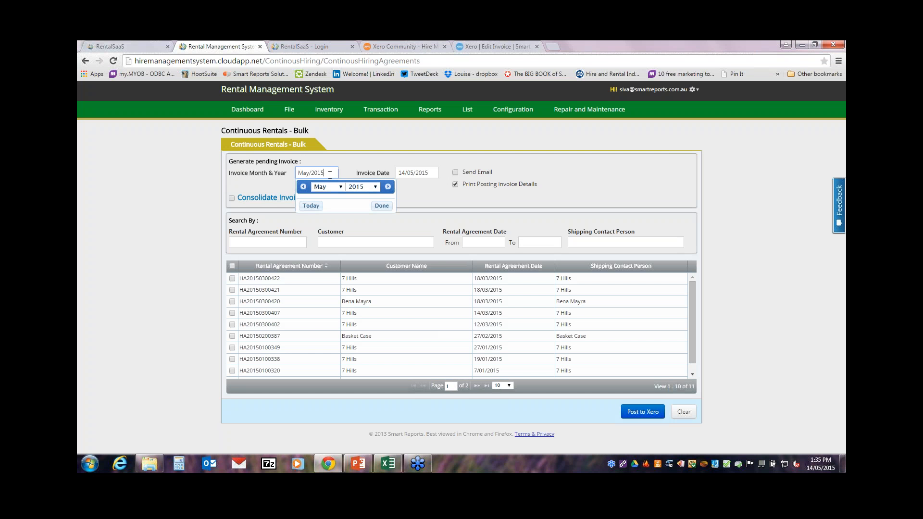
pyautogui.click(388, 187)
pyautogui.click(381, 205)
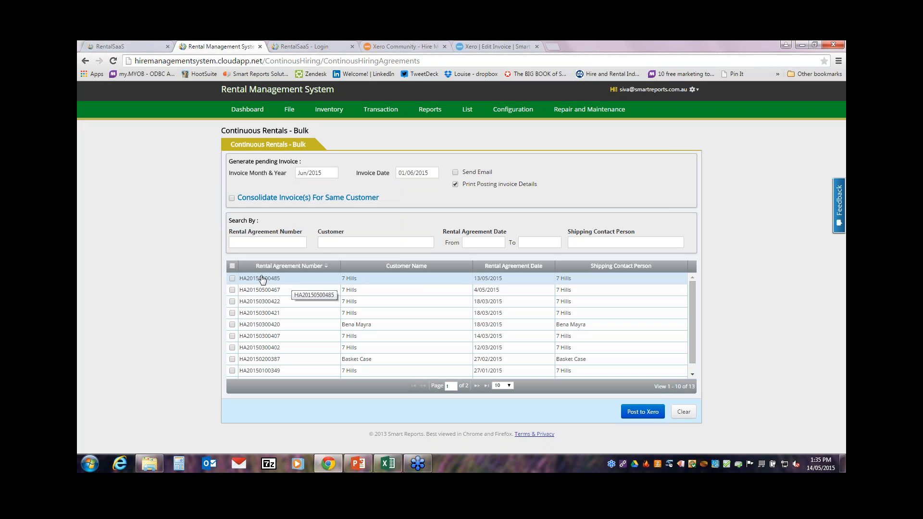
pyautogui.click(232, 266)
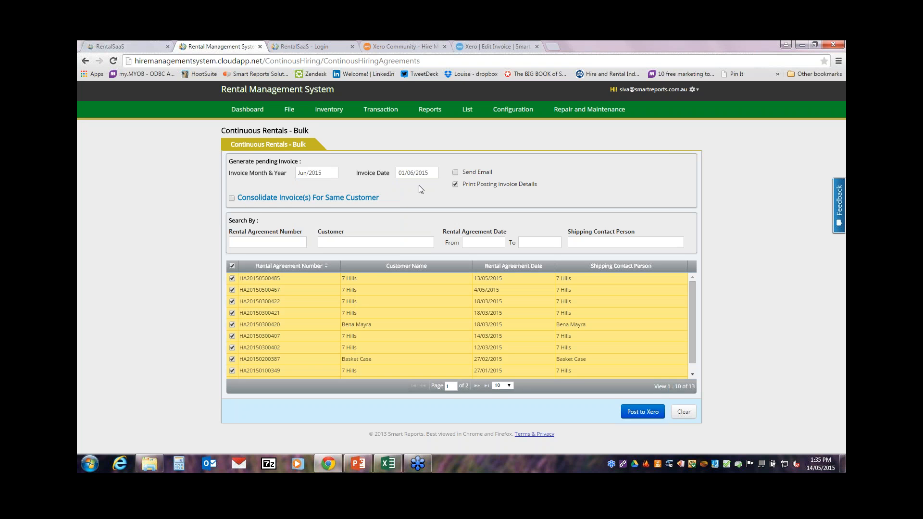
pyautogui.click(457, 174)
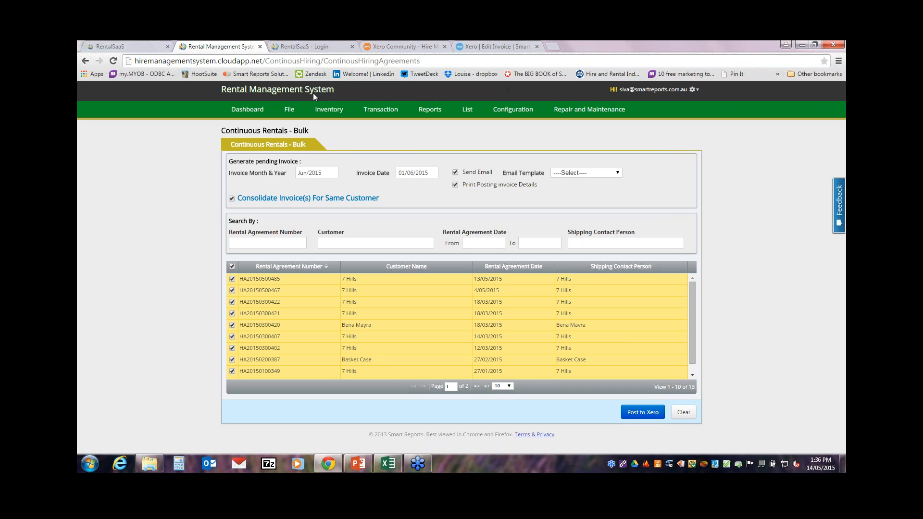
pyautogui.click(384, 111)
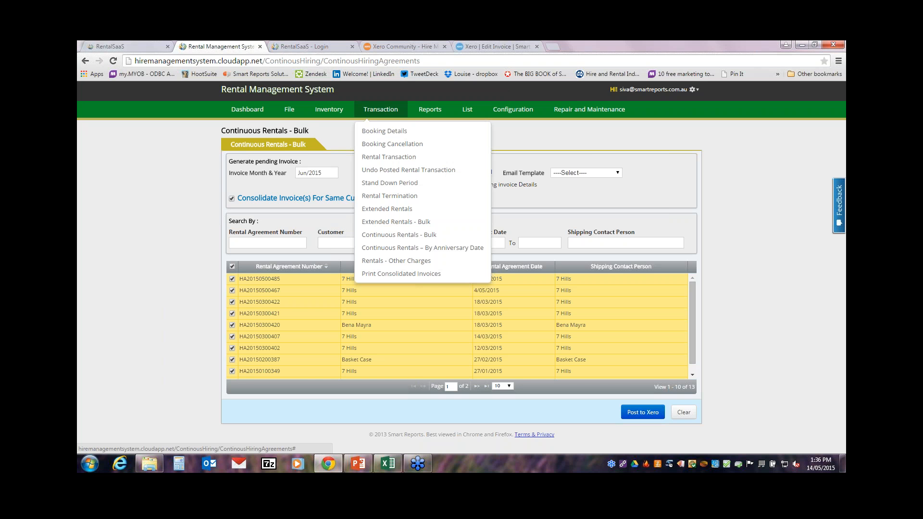
# Step: Load the first 7 Hills agreement into Rental Termination and mark all its items returned ($1,375.00)
pyautogui.click(380, 196)
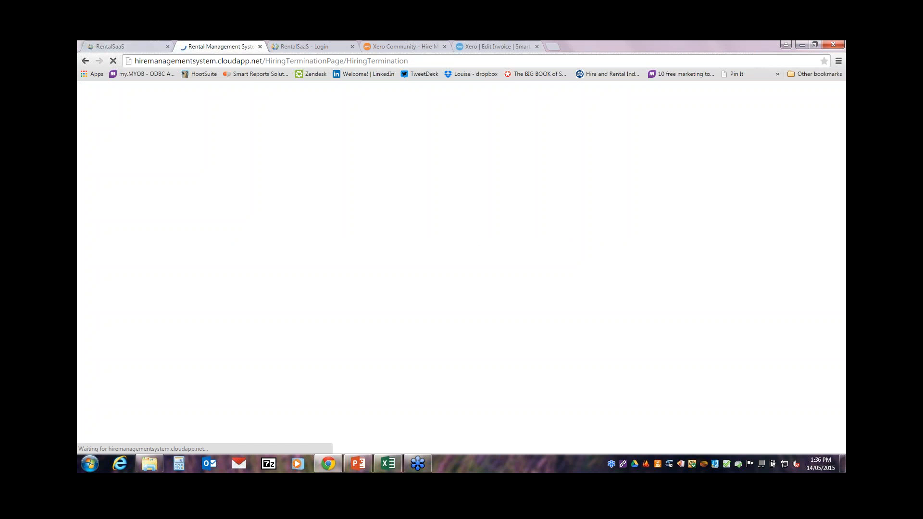
pyautogui.click(297, 169)
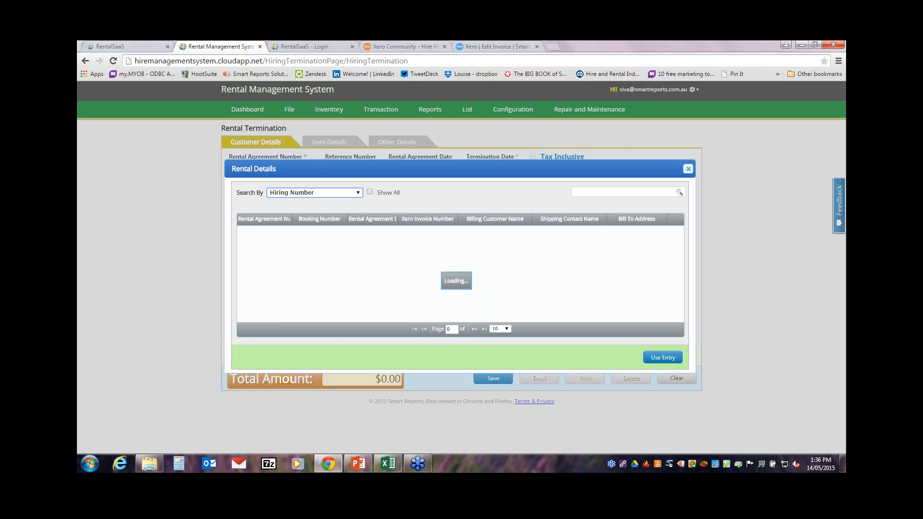
pyautogui.click(278, 232)
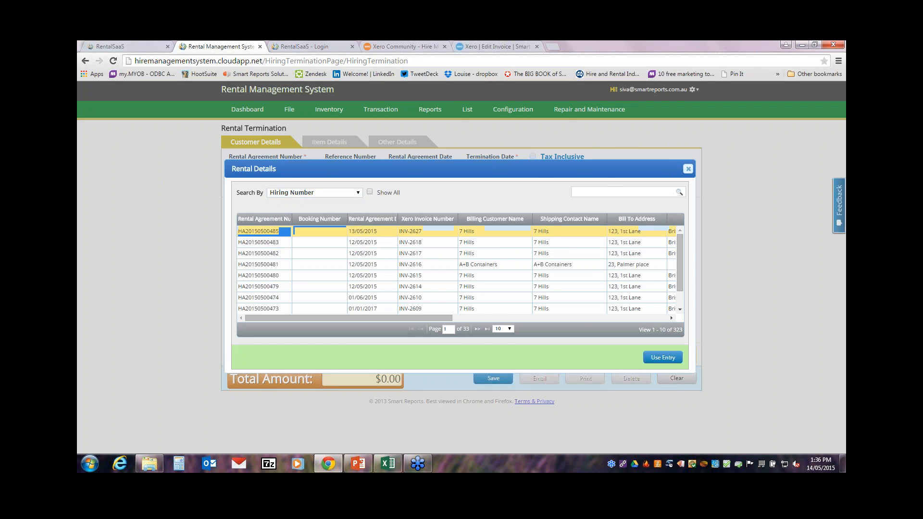
pyautogui.doubleClick(278, 231)
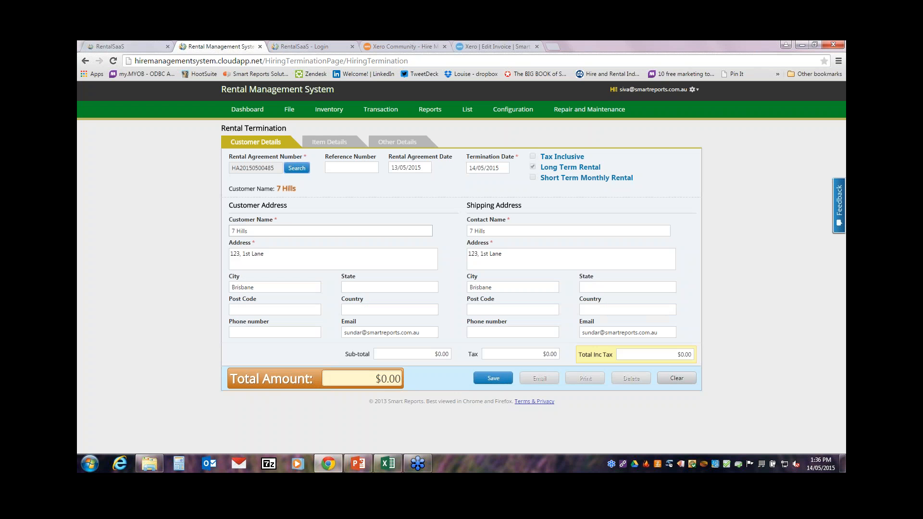
pyautogui.click(316, 143)
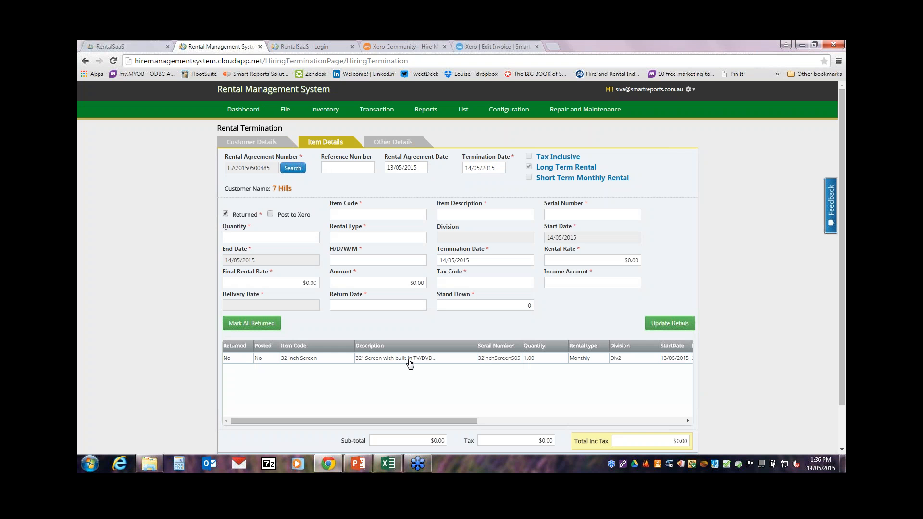
pyautogui.click(262, 324)
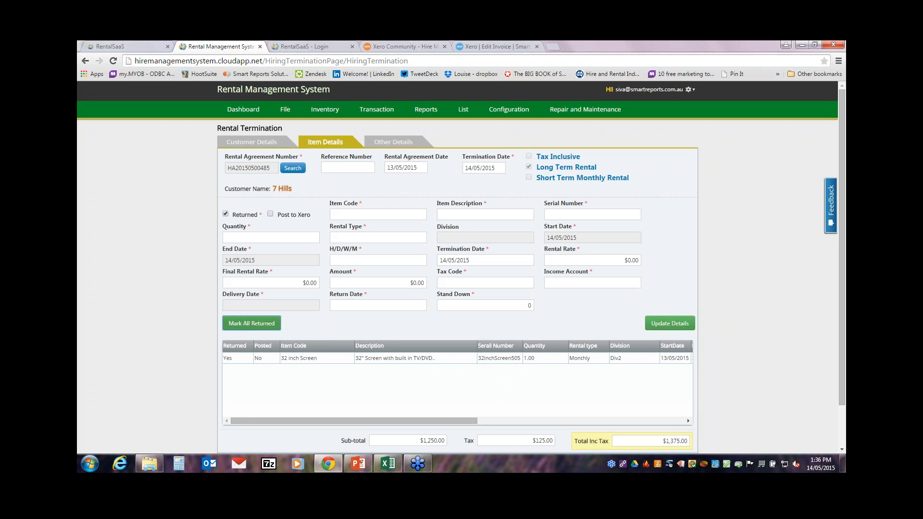
pyautogui.click(324, 359)
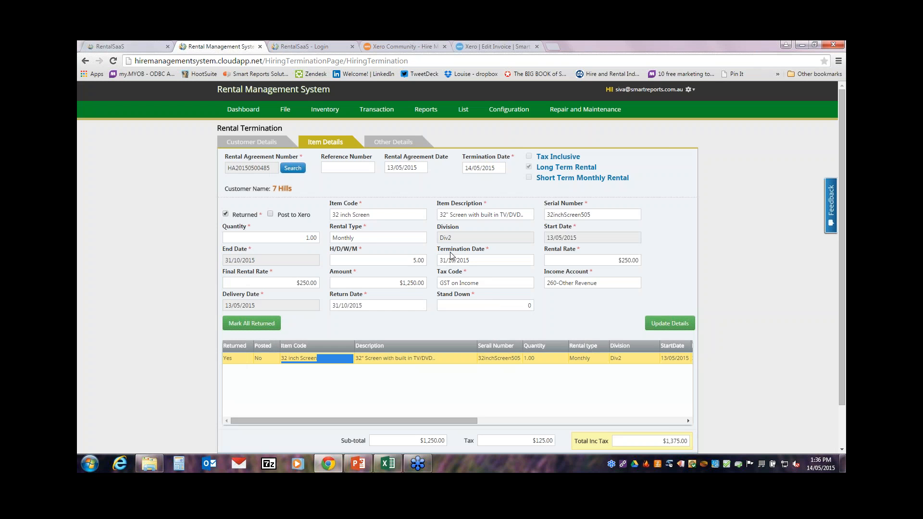
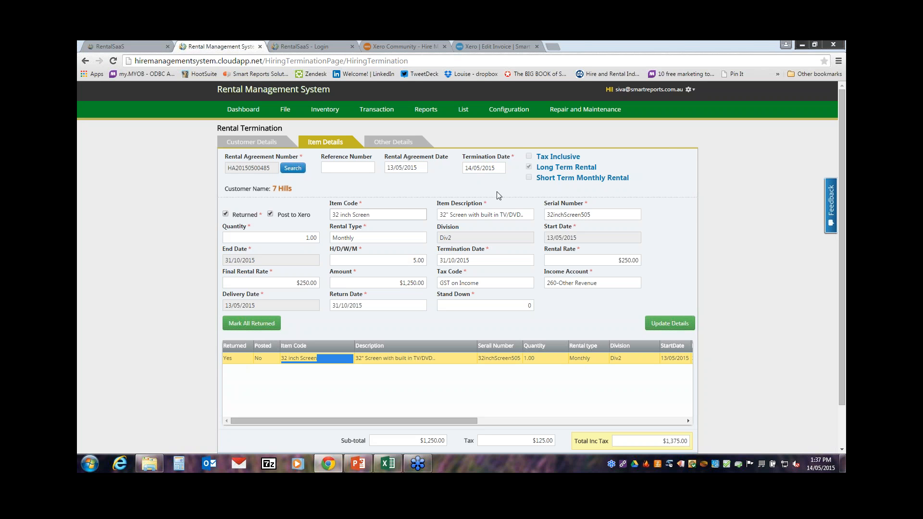
# Step: Return to the Chrome window and open the Reports menu over the 32 inch Screen termination
pyautogui.click(708, 120)
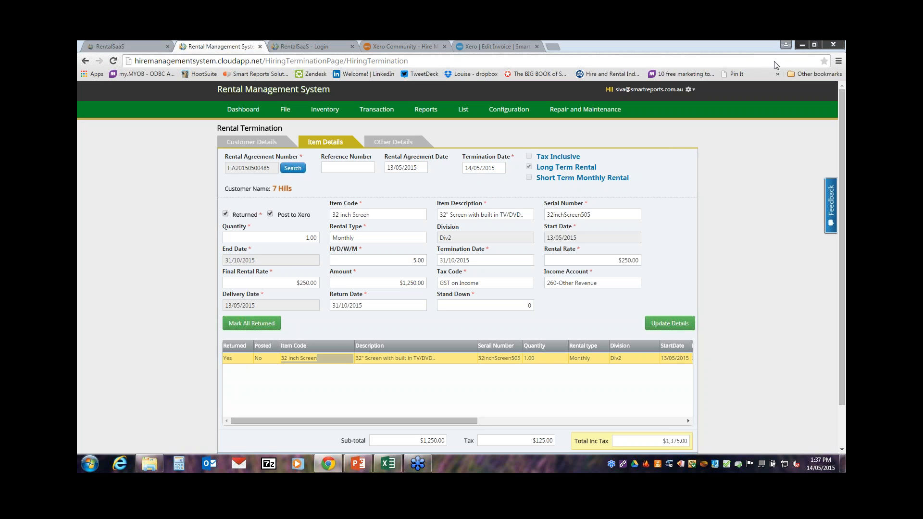
pyautogui.click(706, 63)
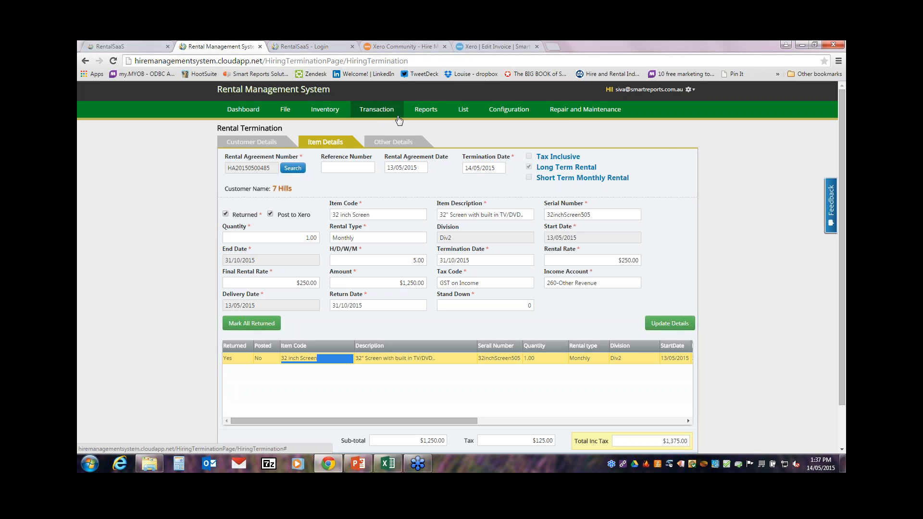
pyautogui.click(425, 113)
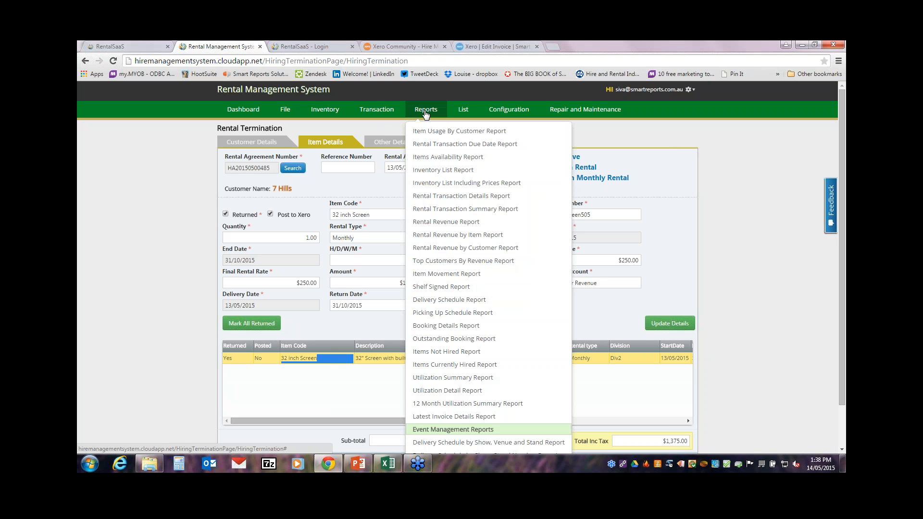
# Step: Open the Item Usage By Customer Report, search '32' and select all 32 inch screens
pyautogui.click(454, 135)
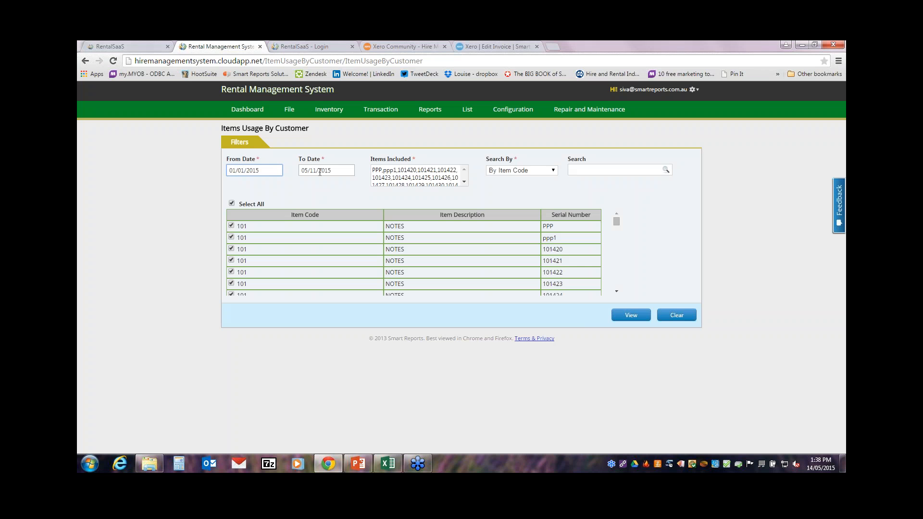
pyautogui.click(585, 170)
pyautogui.write('32')
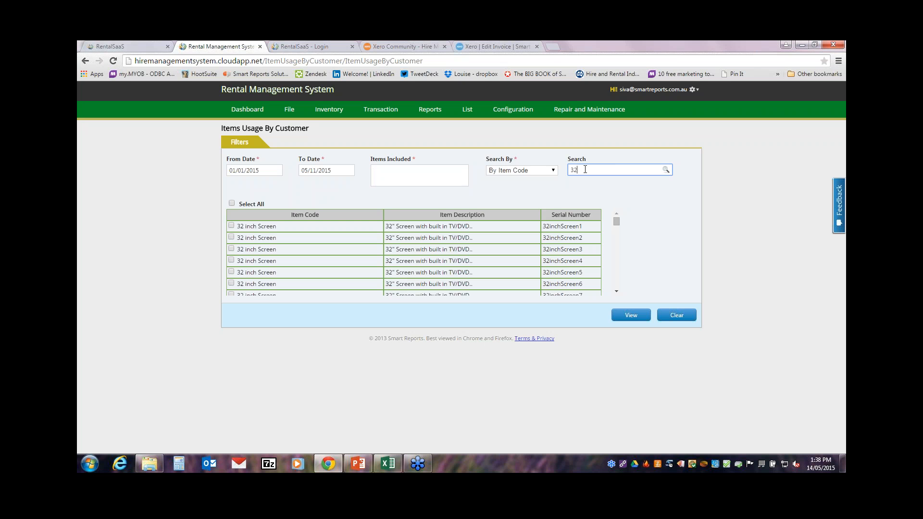
pyautogui.click(231, 204)
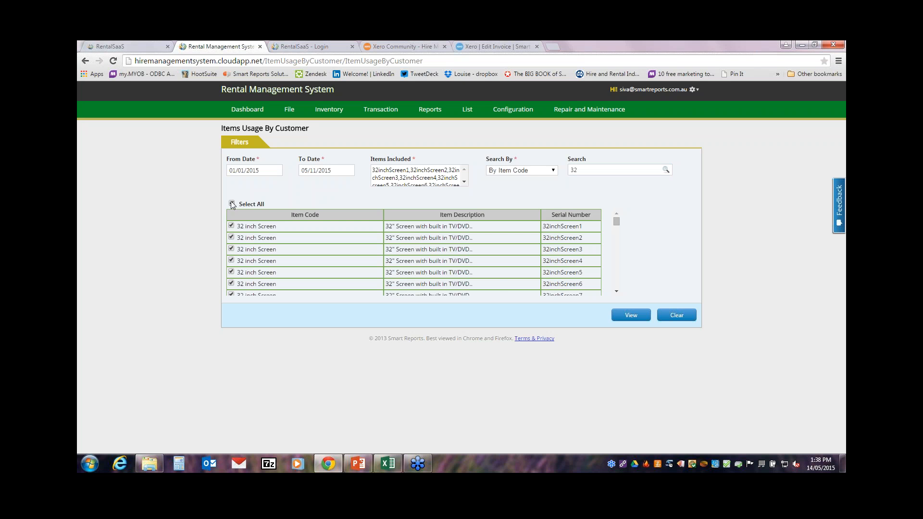
# Step: Generate the report, page through to page 3, then close the viewer
pyautogui.click(641, 313)
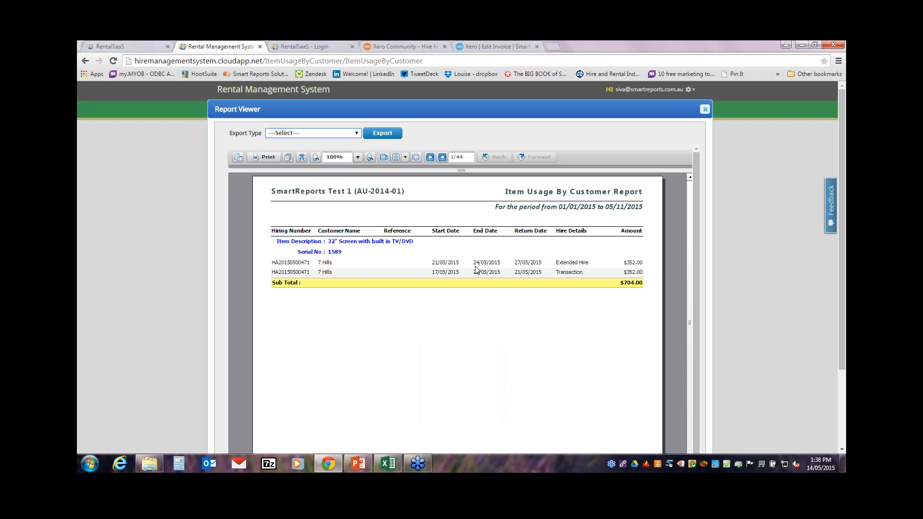
pyautogui.click(442, 157)
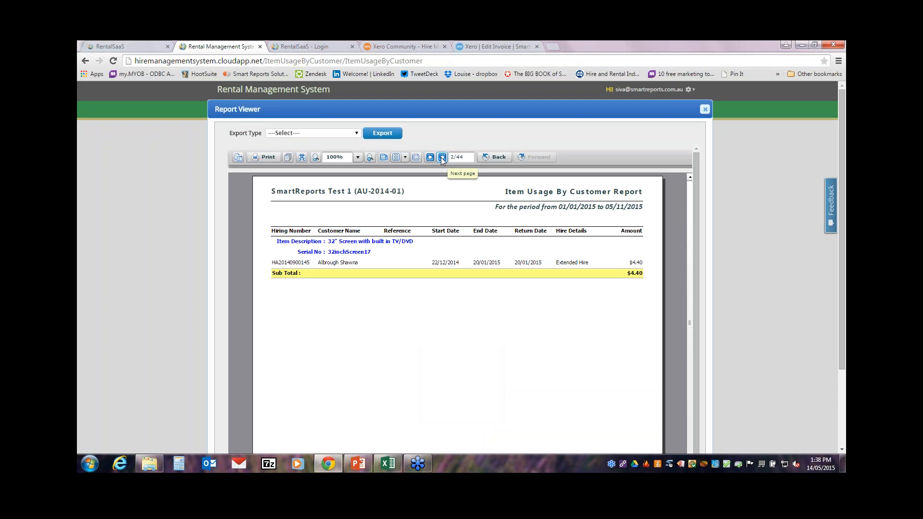
pyautogui.click(442, 158)
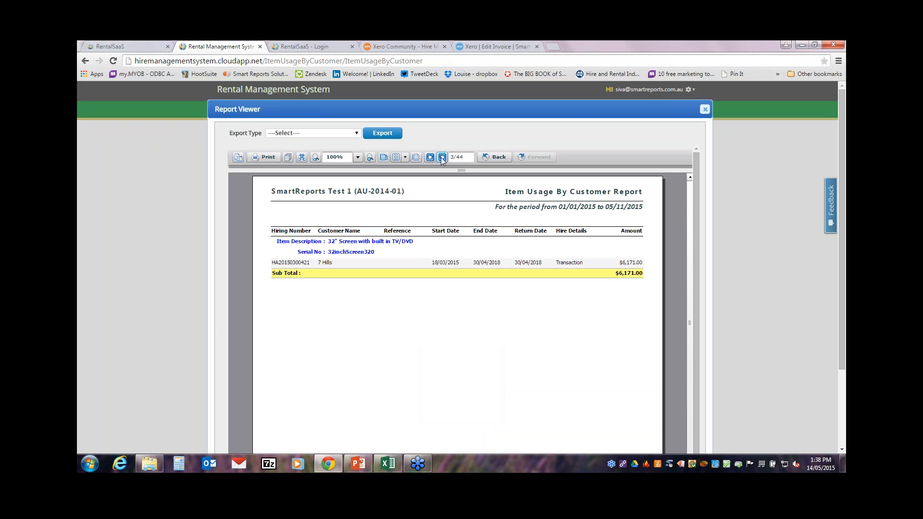
pyautogui.click(704, 110)
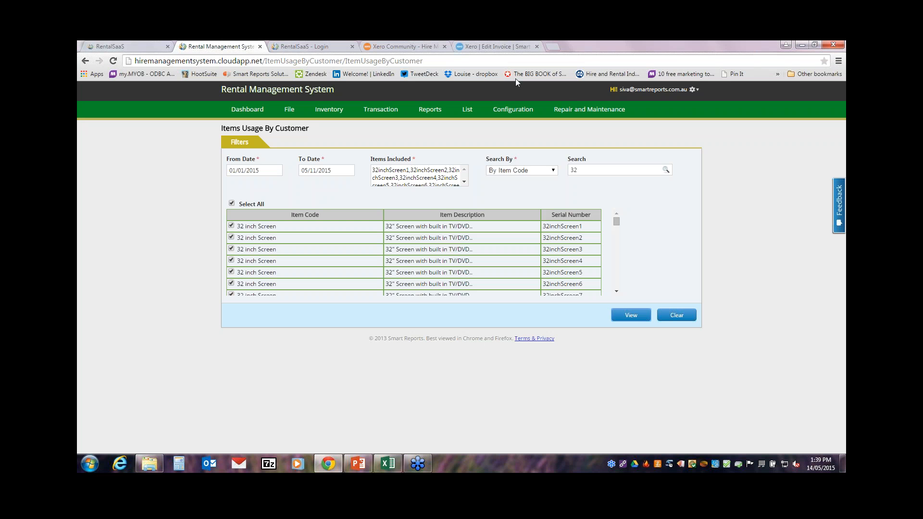
# Step: Generate the Rental Transaction Due Date Report for 17/05/2015–31/05/2015, close it, and reopen the reports list
pyautogui.click(429, 109)
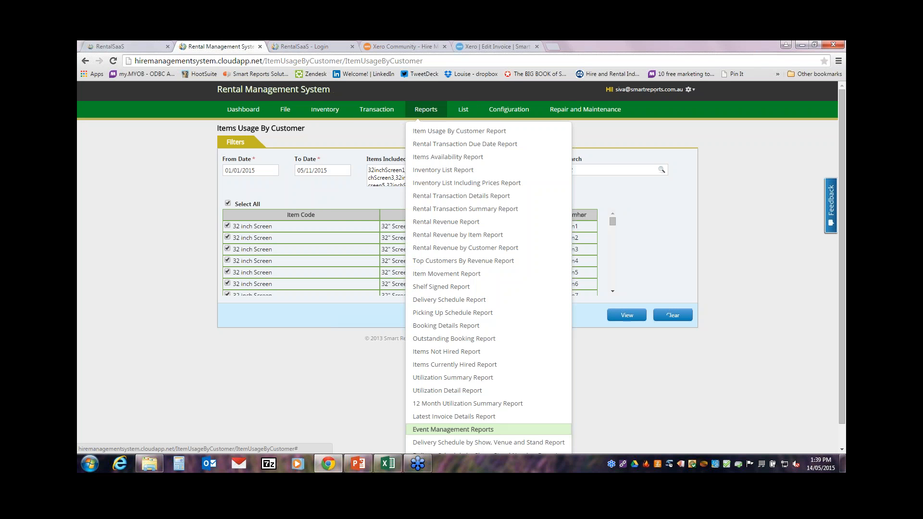
pyautogui.click(445, 147)
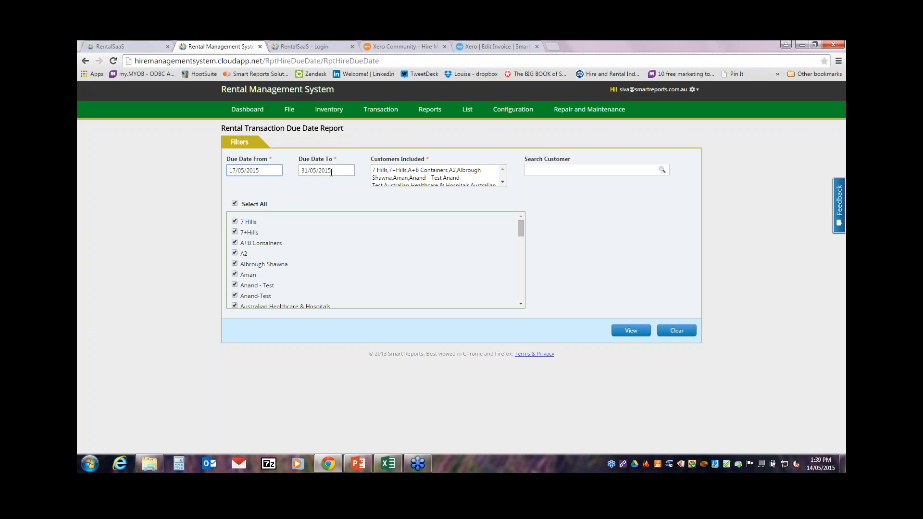
pyautogui.click(631, 331)
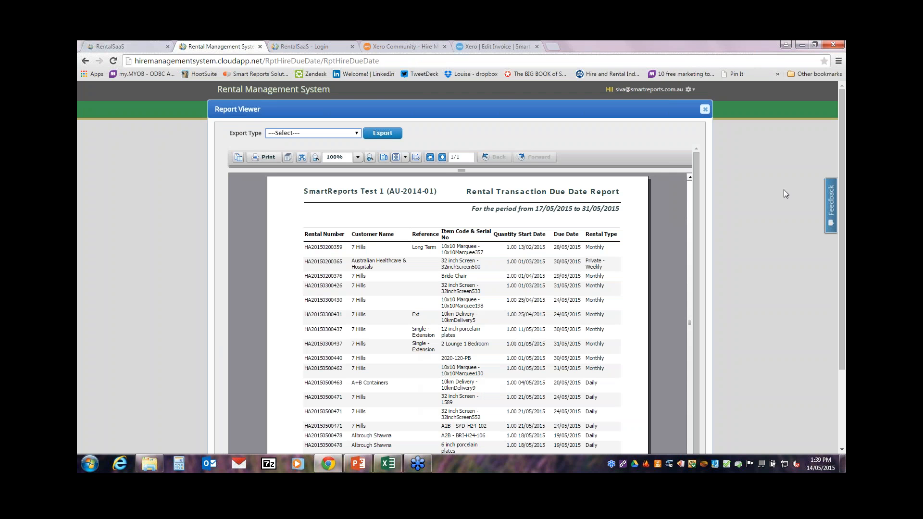
pyautogui.click(705, 110)
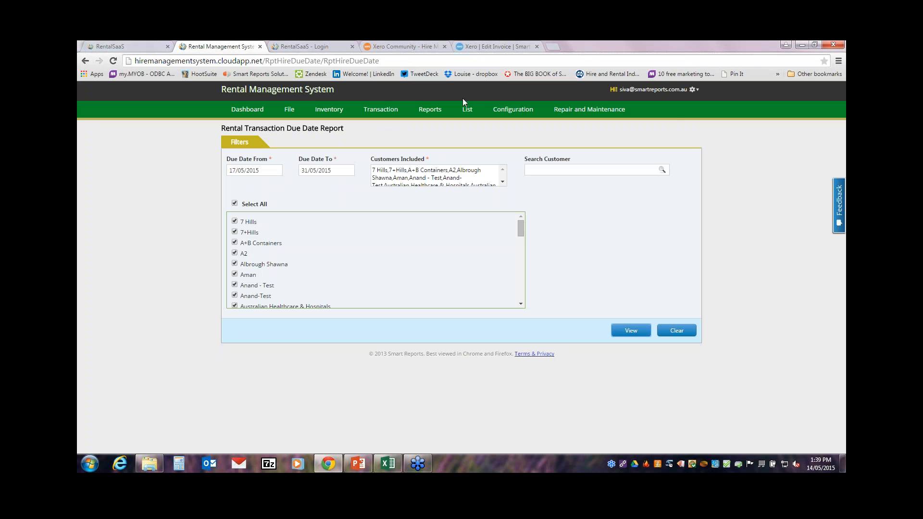
pyautogui.click(441, 110)
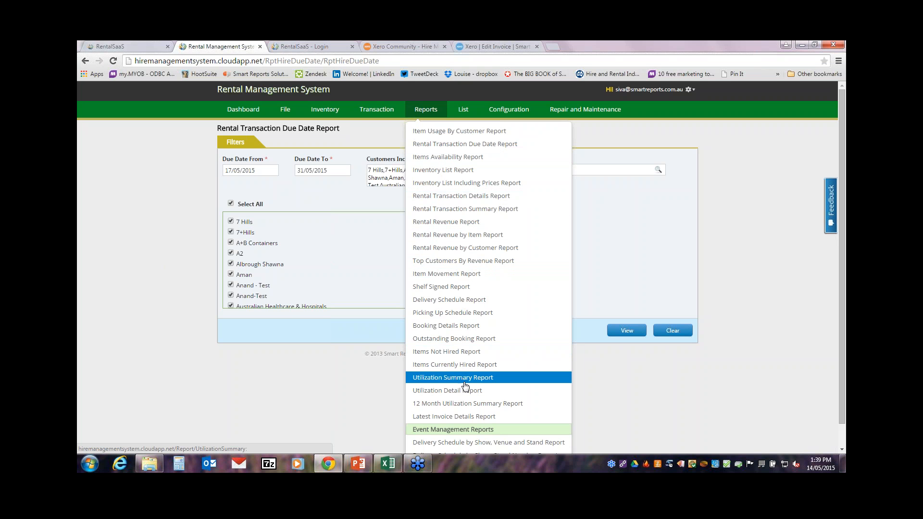
# Step: Open the Top Customers By Revenue Report and set Rentals to Active
pyautogui.click(511, 262)
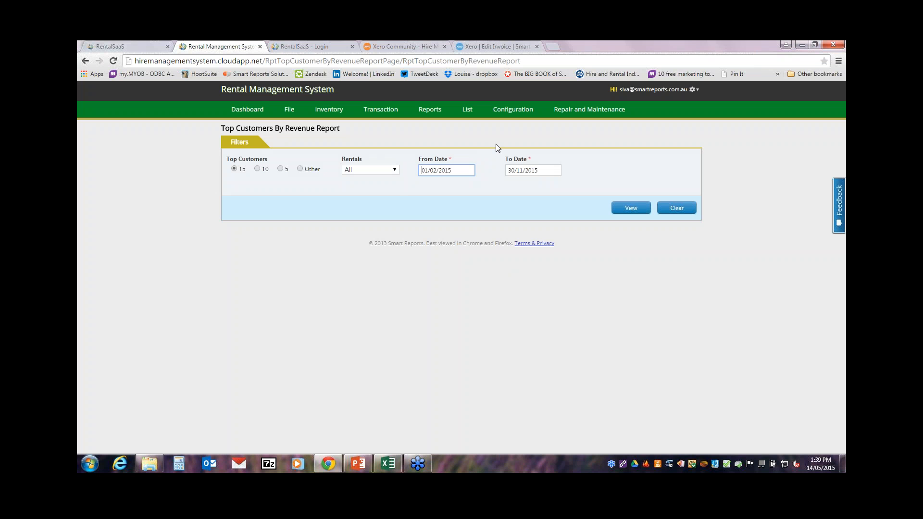
pyautogui.click(360, 172)
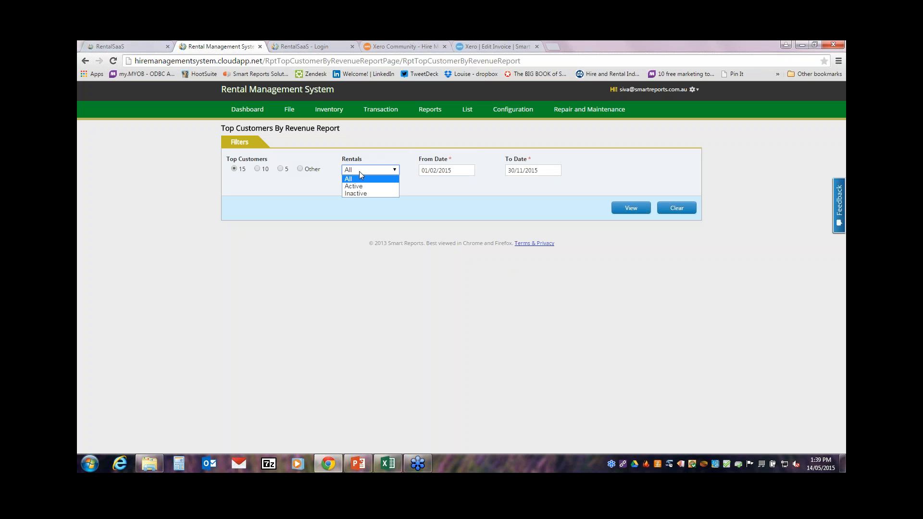
pyautogui.click(358, 186)
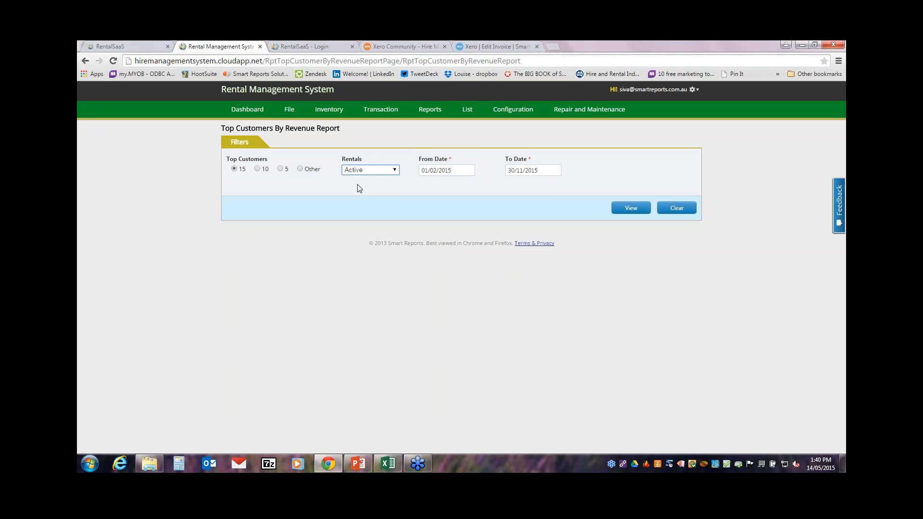
pyautogui.moveTo(439, 114)
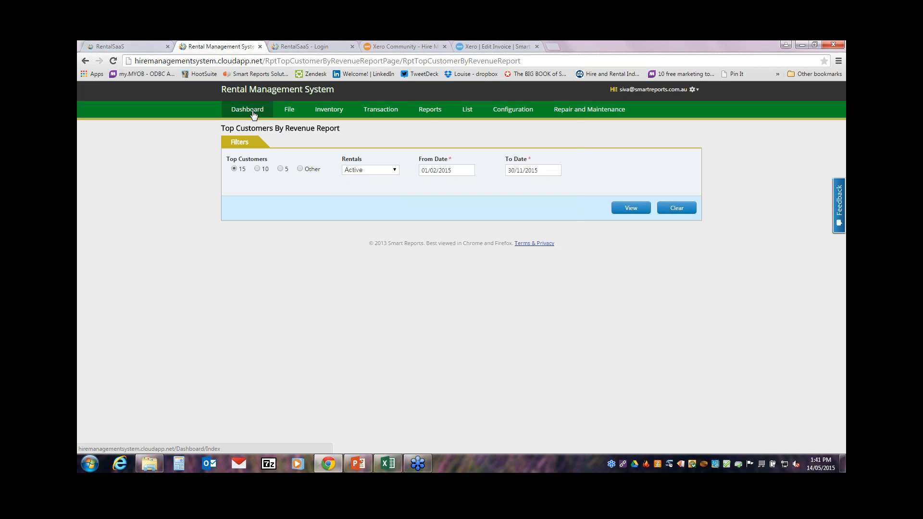
# Step: Browse the Reports and Transactions menus, then reveal Item Maintenance and Service Scheduler under Repair and Maintenance
pyautogui.click(426, 112)
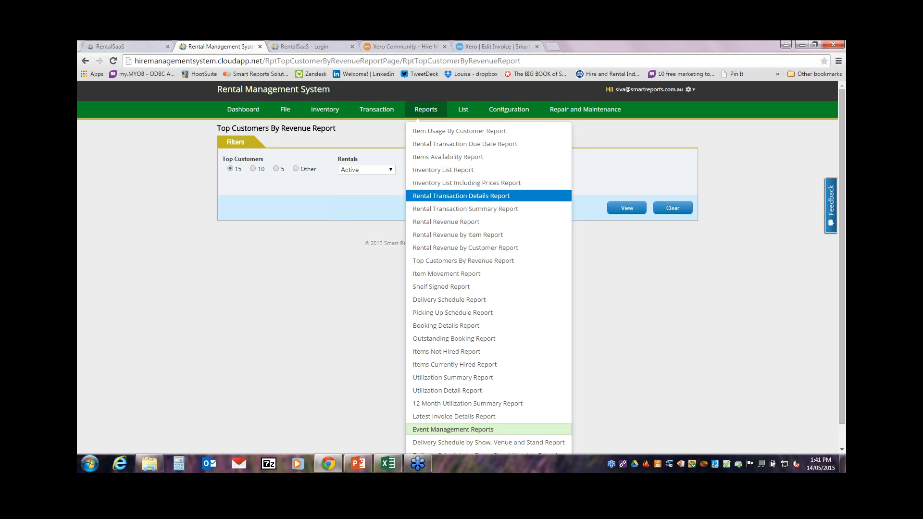
pyautogui.click(343, 332)
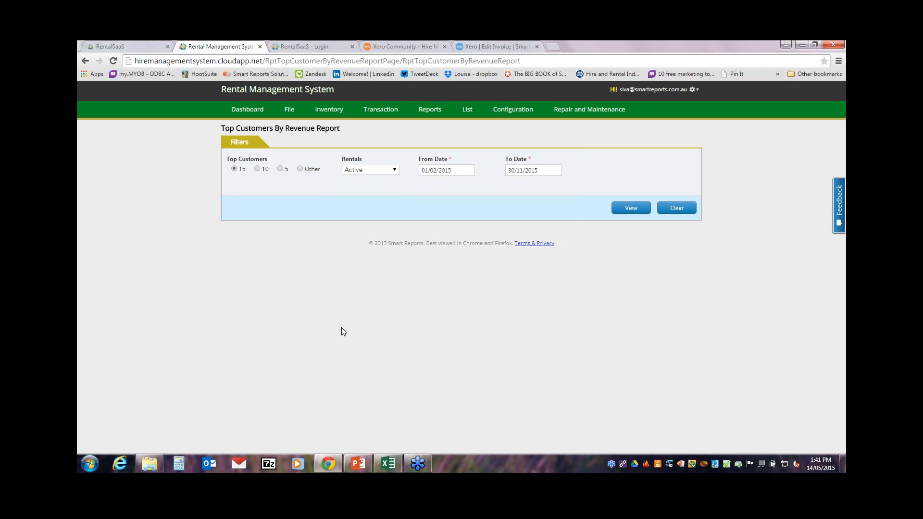
pyautogui.click(376, 110)
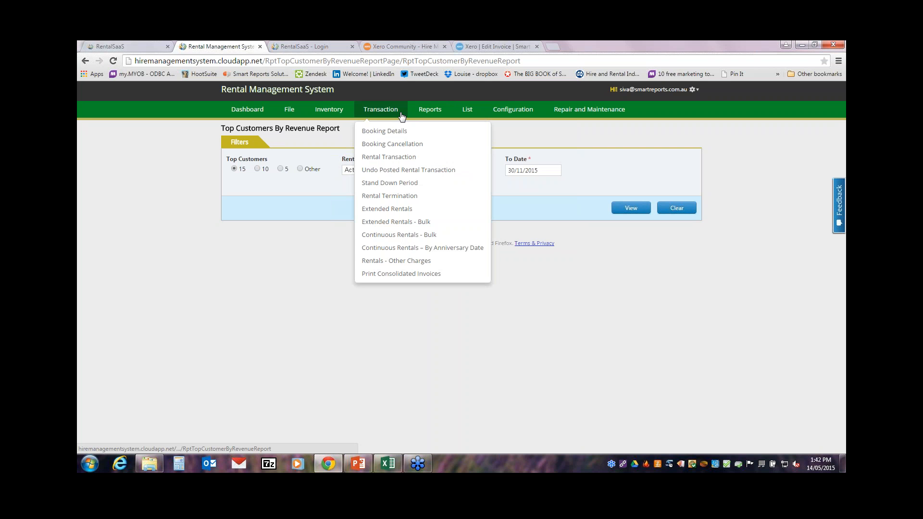
pyautogui.moveTo(422, 112)
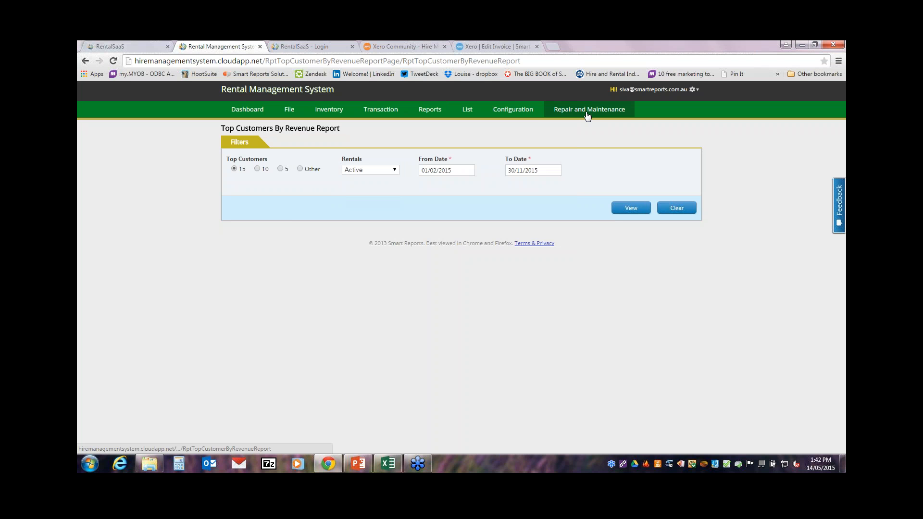
pyautogui.moveTo(588, 115)
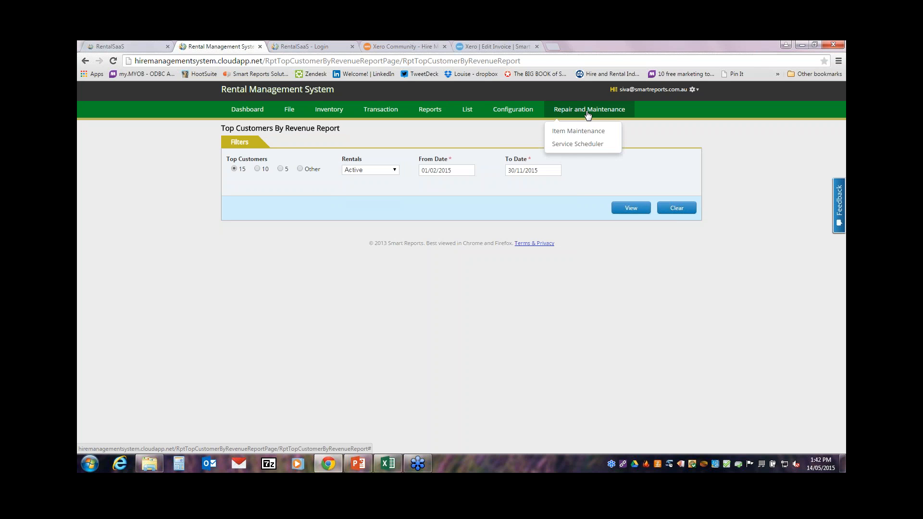
# Step: Open the Service Scheduler and load the 1000 KMS service order for serial 1016
pyautogui.click(572, 146)
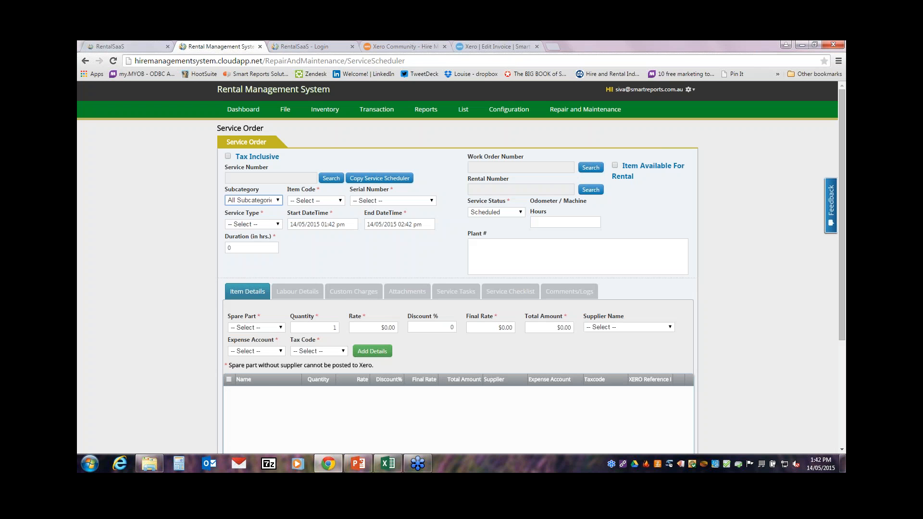
pyautogui.click(339, 182)
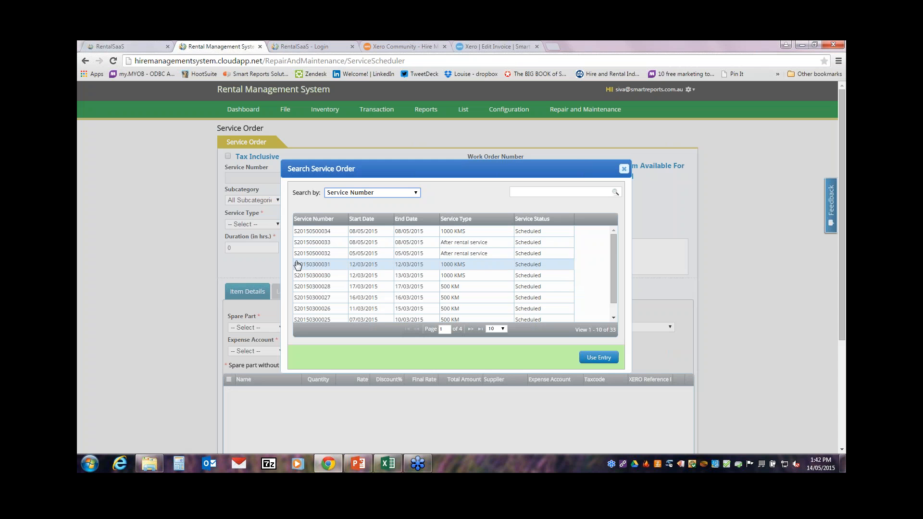
pyautogui.doubleClick(322, 264)
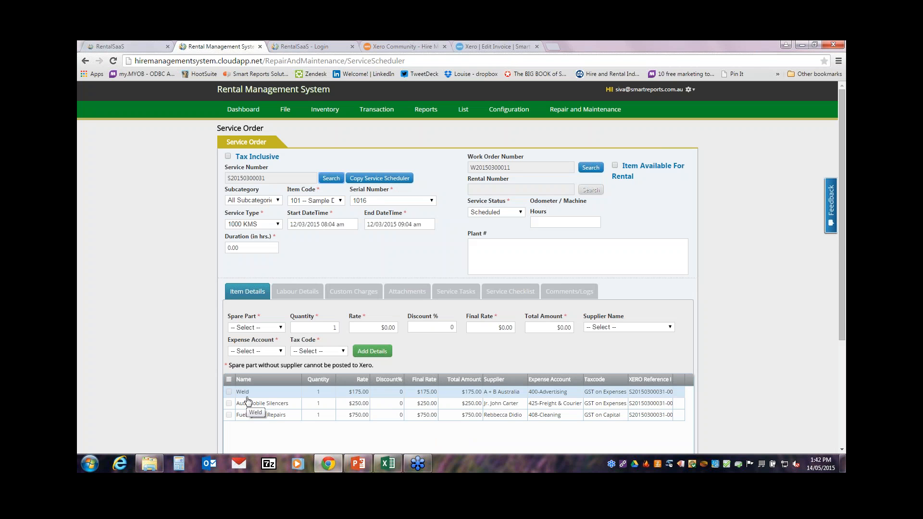
# Step: Review the order's Labour, Custom Charges, Service Tasks, Checklist and Comments/Logs tabs
pyautogui.click(303, 293)
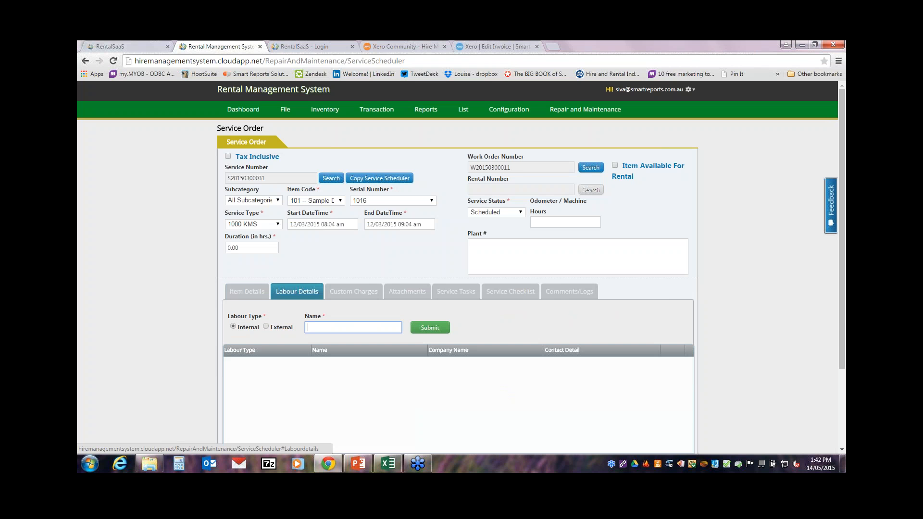
pyautogui.click(373, 294)
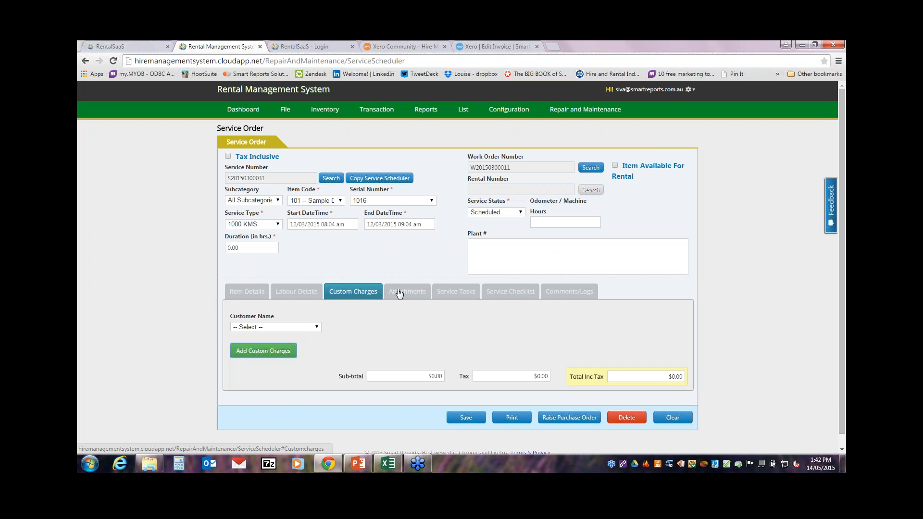
pyautogui.click(447, 296)
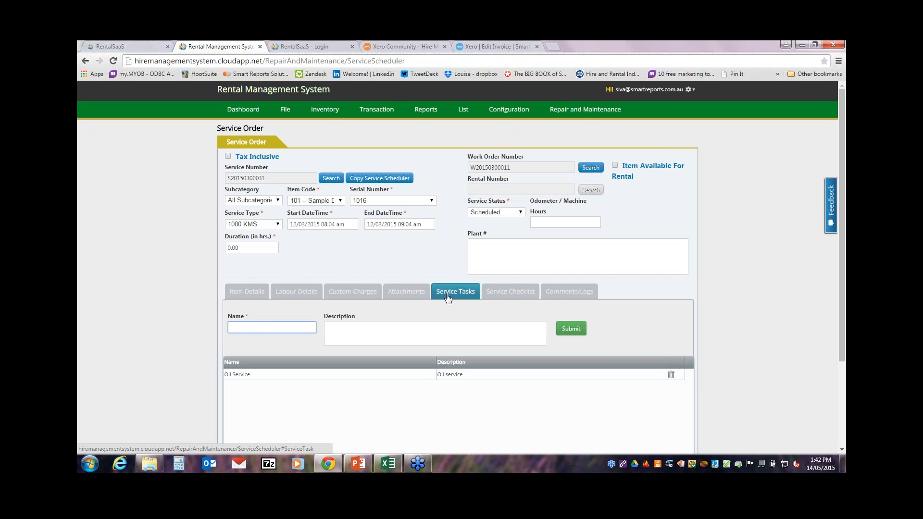
pyautogui.click(518, 296)
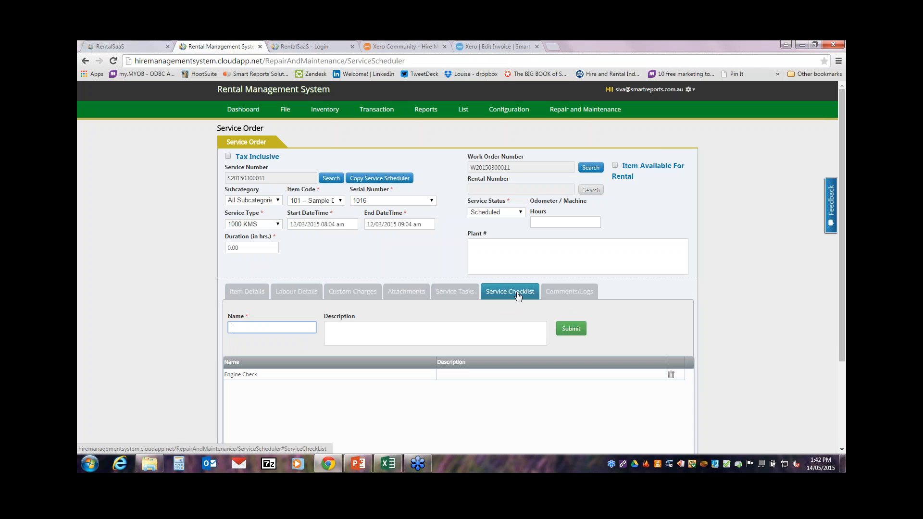
pyautogui.click(563, 295)
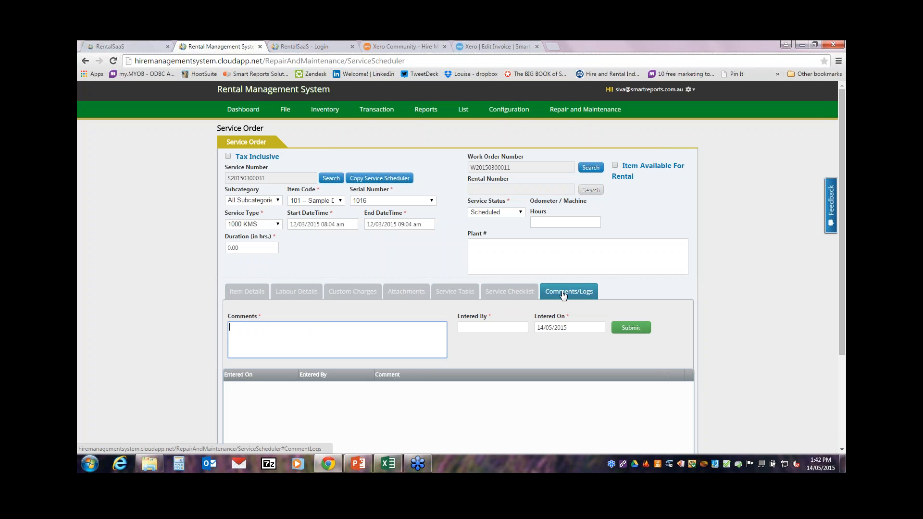
pyautogui.scroll(-3, 79, 336)
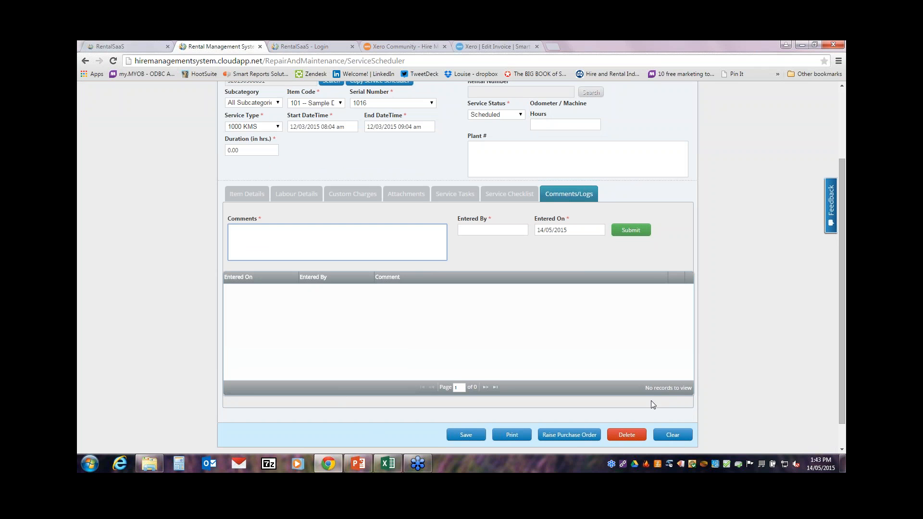
pyautogui.scroll(3, 841, 279)
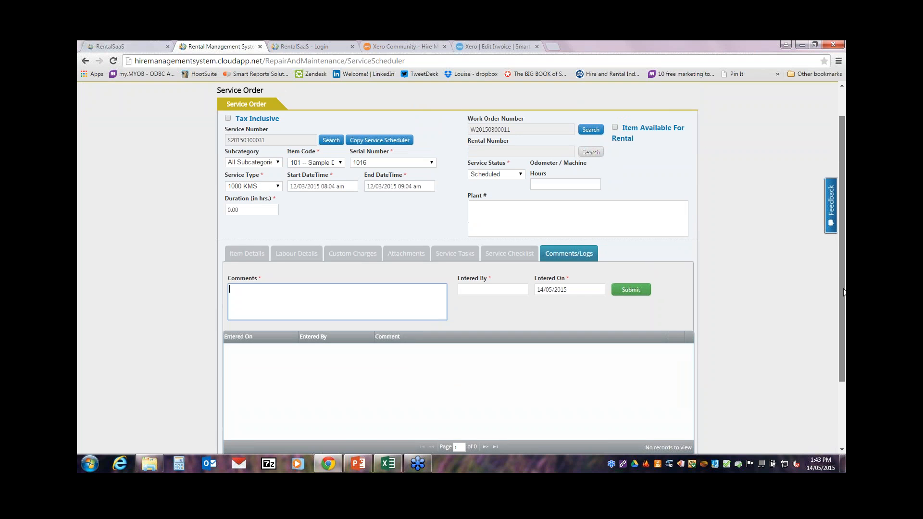
pyautogui.moveTo(841, 276); pyautogui.dragTo(841, 250)
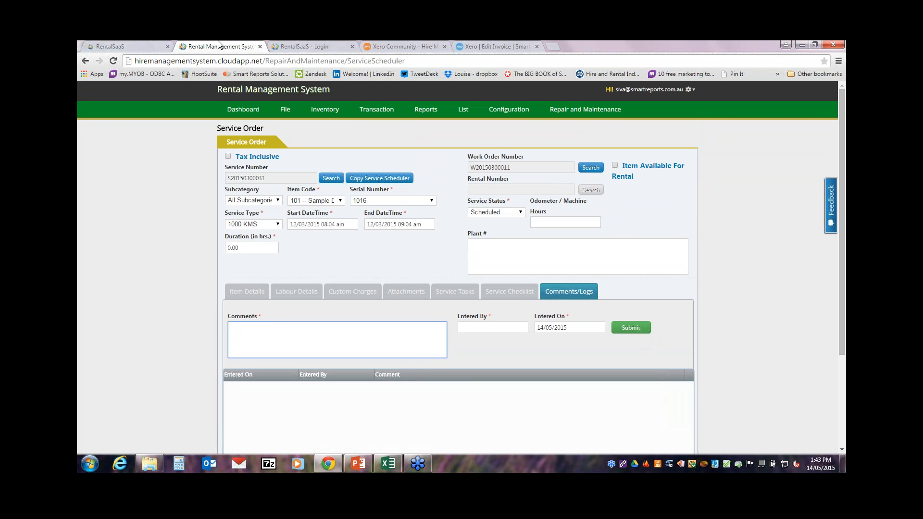
# Step: Log in to RentalSaaS with the saved e-mail and account password, then switch to the website tab
pyautogui.click(309, 43)
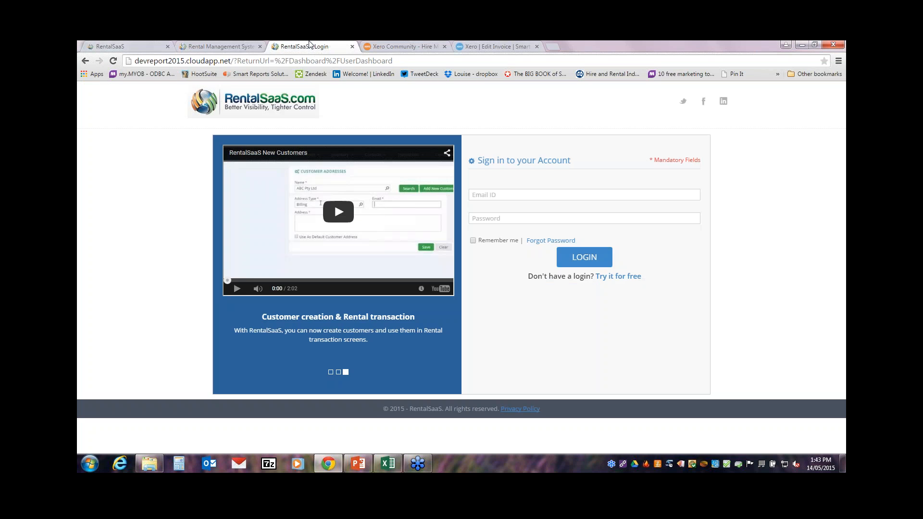
pyautogui.click(492, 195)
pyautogui.click(493, 195)
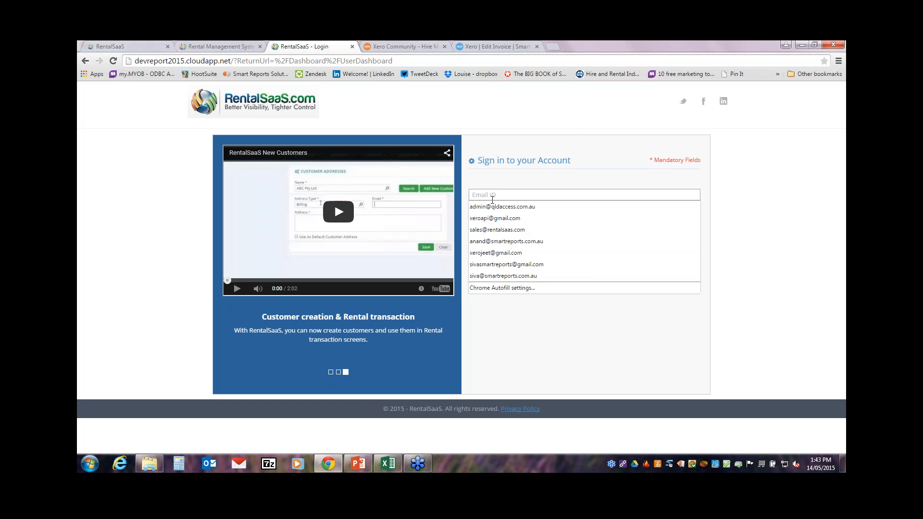
pyautogui.click(491, 218)
pyautogui.click(491, 219)
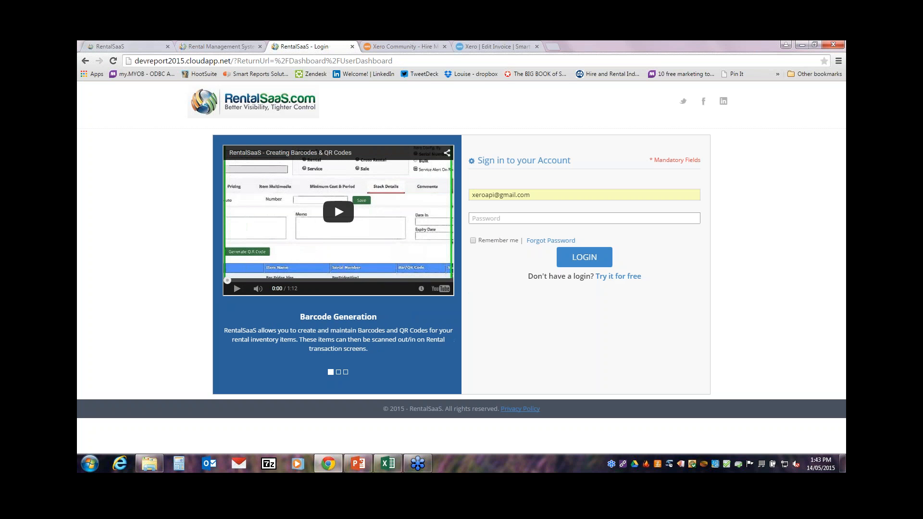
pyautogui.write('••')
pyautogui.press('BackSpace')
pyautogui.press('BackSpace')
pyautogui.write('•••••••••')
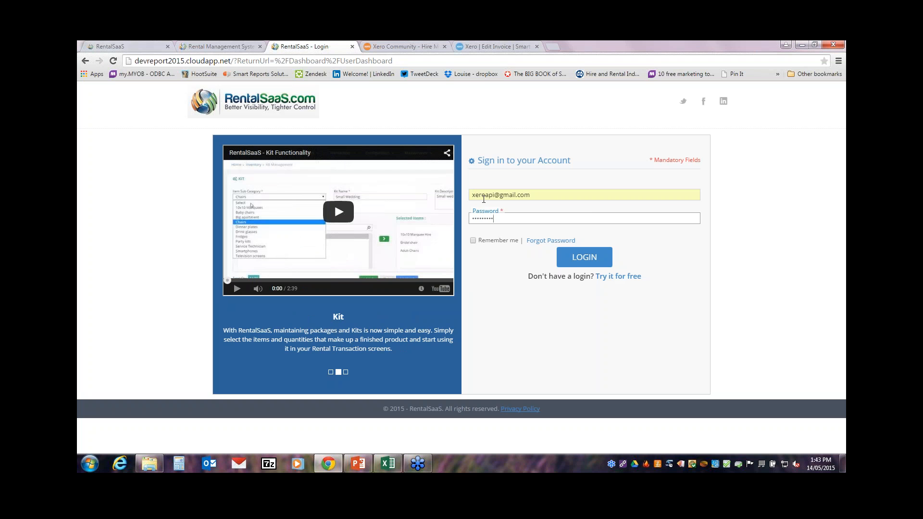
pyautogui.click(584, 257)
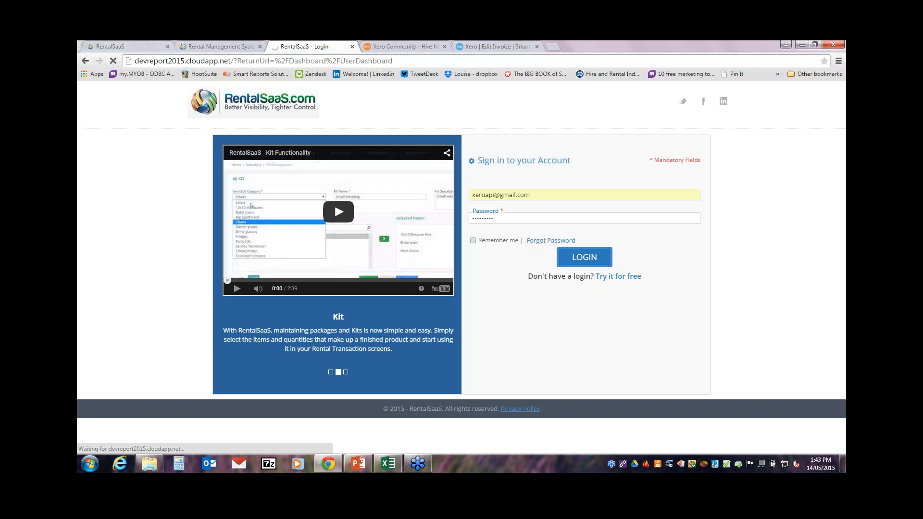
pyautogui.click(134, 42)
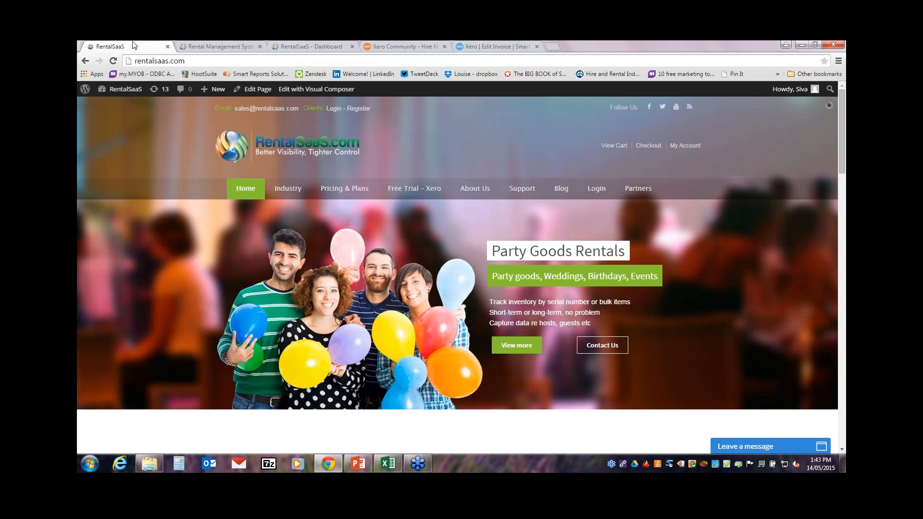
# Step: Filter the Stock View to 10x10 Marquees and open 10x10 Marquee Hire's 2015 yearly availability
pyautogui.click(326, 44)
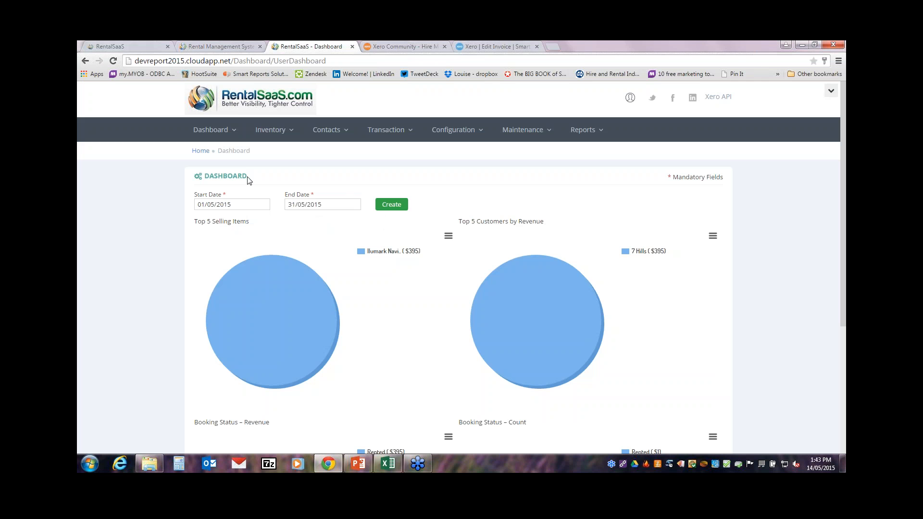
pyautogui.click(219, 133)
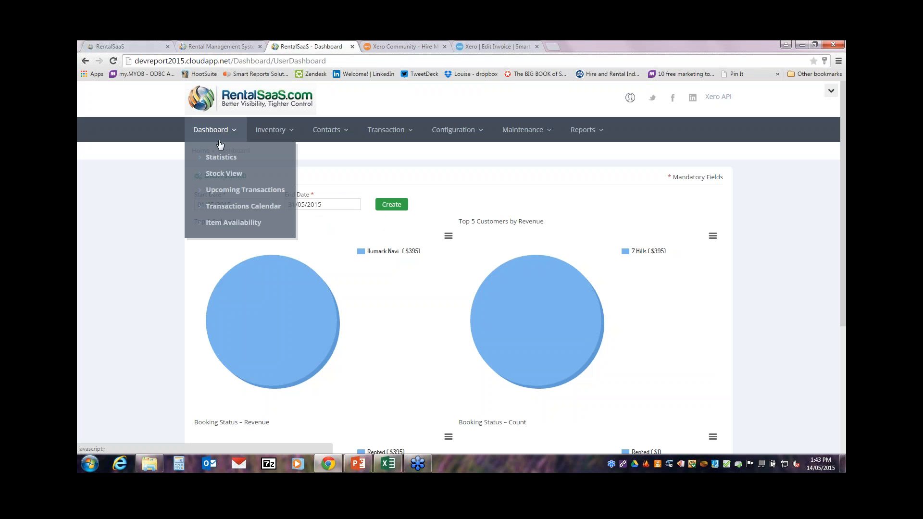
pyautogui.click(221, 176)
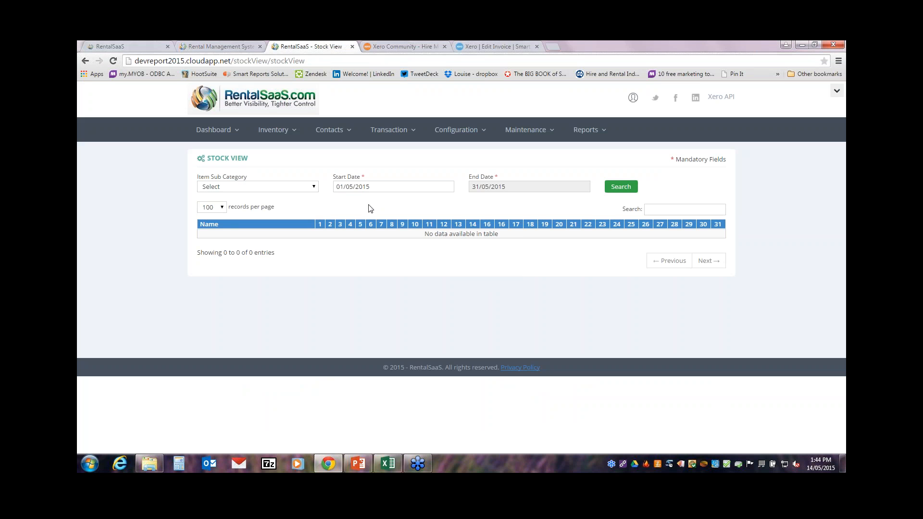
pyautogui.click(237, 185)
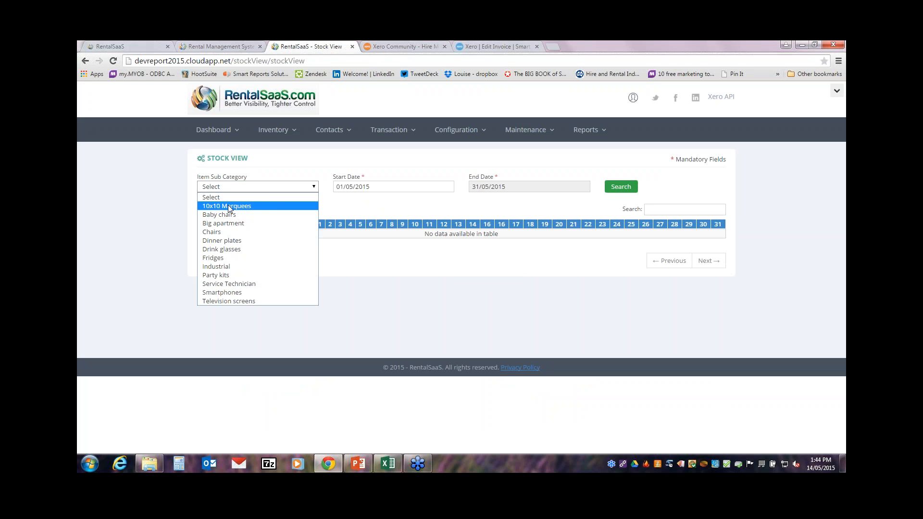
pyautogui.click(228, 206)
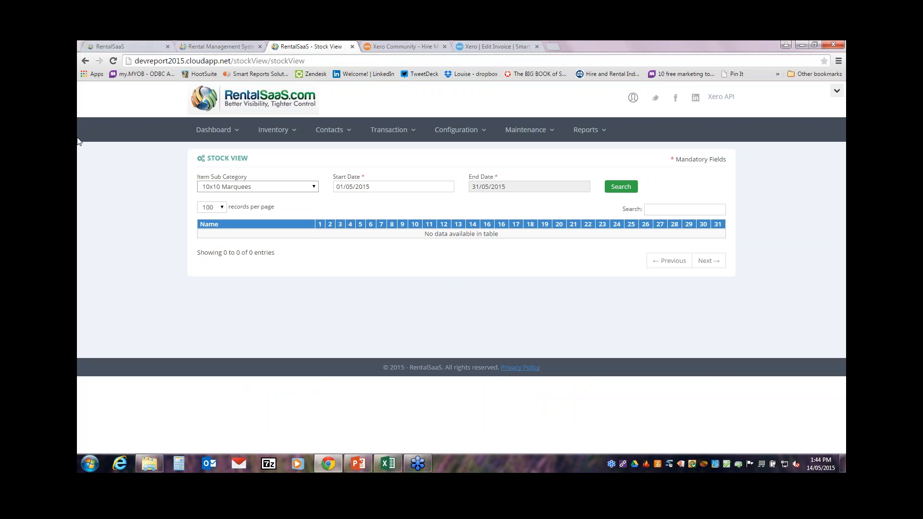
pyautogui.click(623, 189)
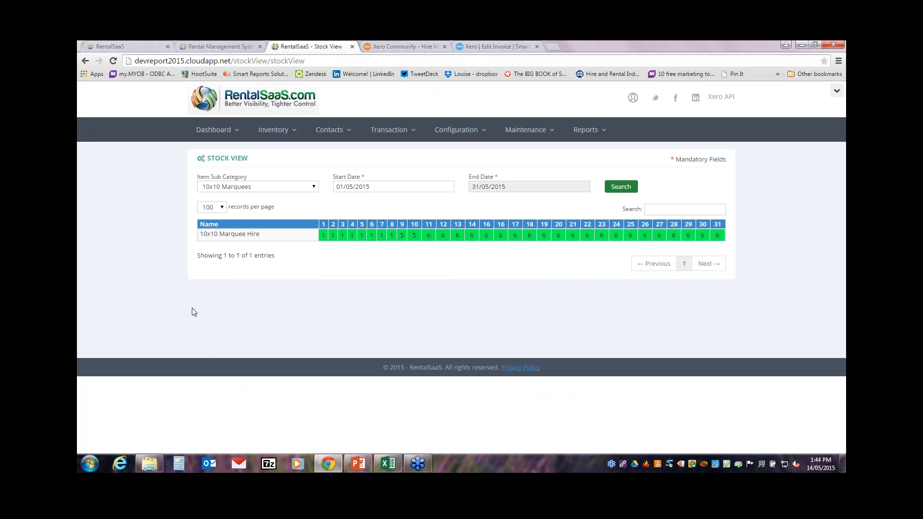
pyautogui.click(216, 235)
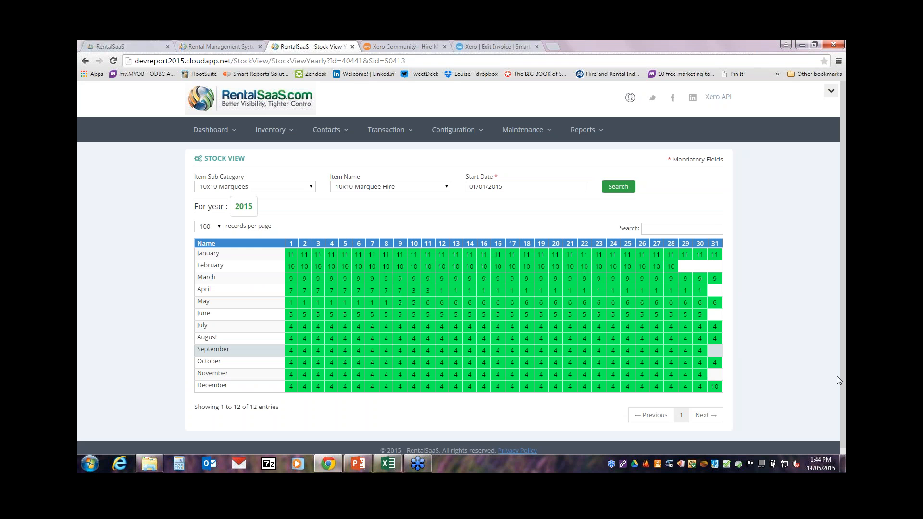
# Step: Show the May 2015 Transactions Calendar with its rental bookings
pyautogui.click(217, 131)
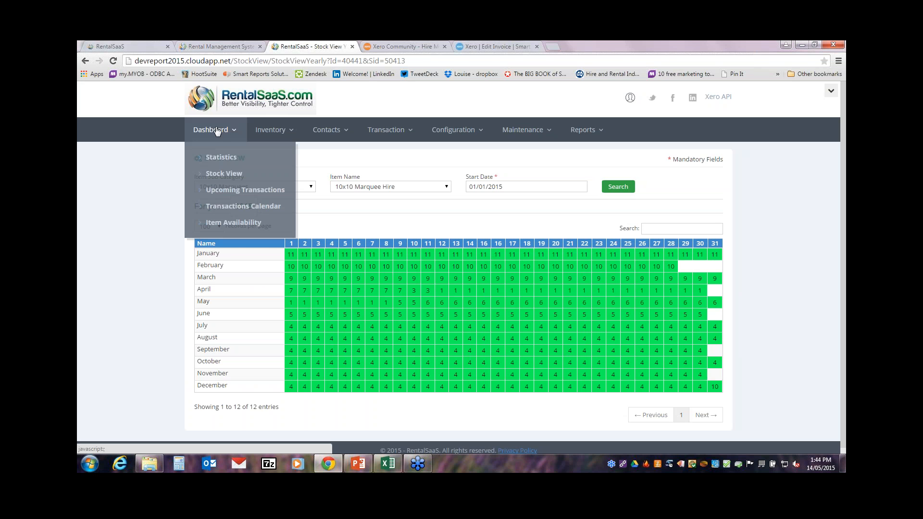
pyautogui.click(254, 208)
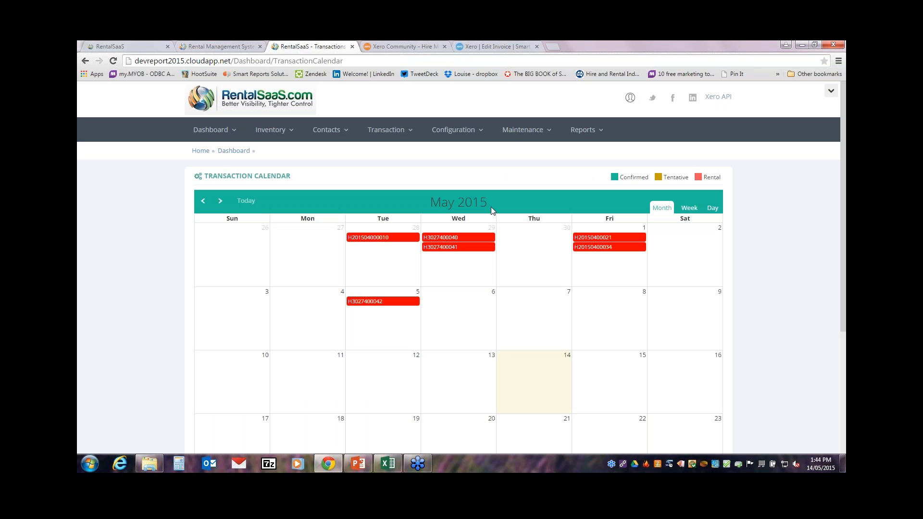
pyautogui.click(280, 131)
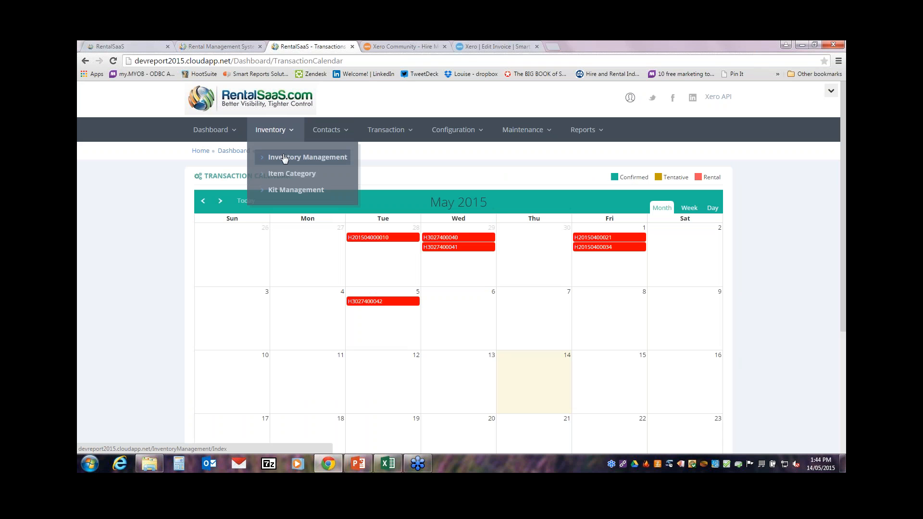
# Step: Review the Big apartment kit's items in Kit Management, then go to the empty Inventory Management form
pyautogui.click(304, 193)
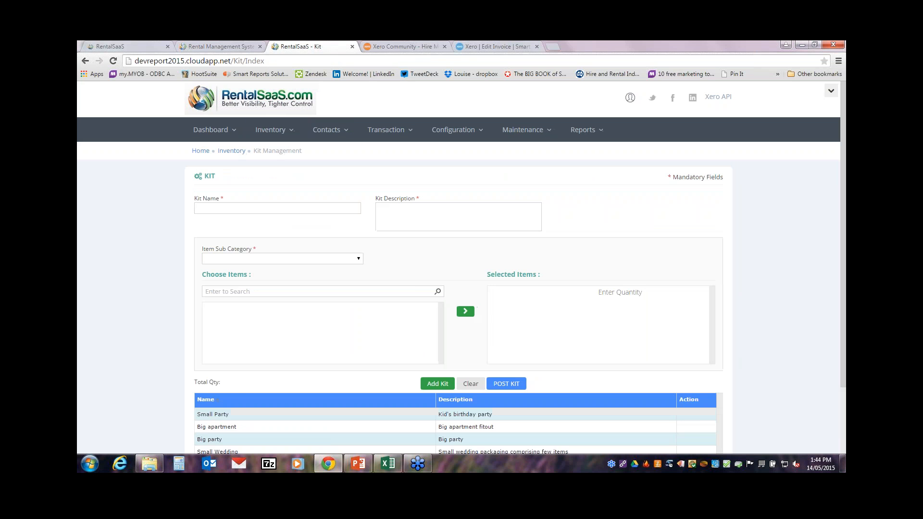
pyautogui.scroll(-3, 462, 269)
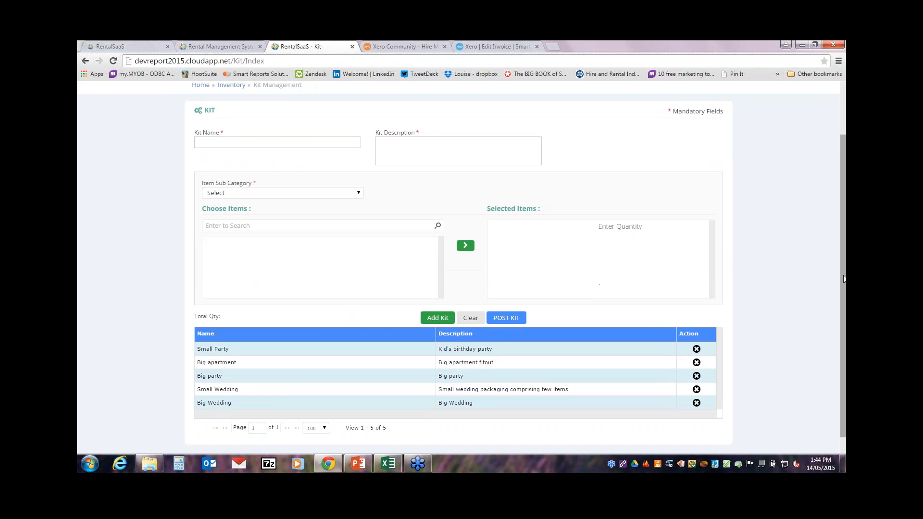
pyautogui.click(221, 363)
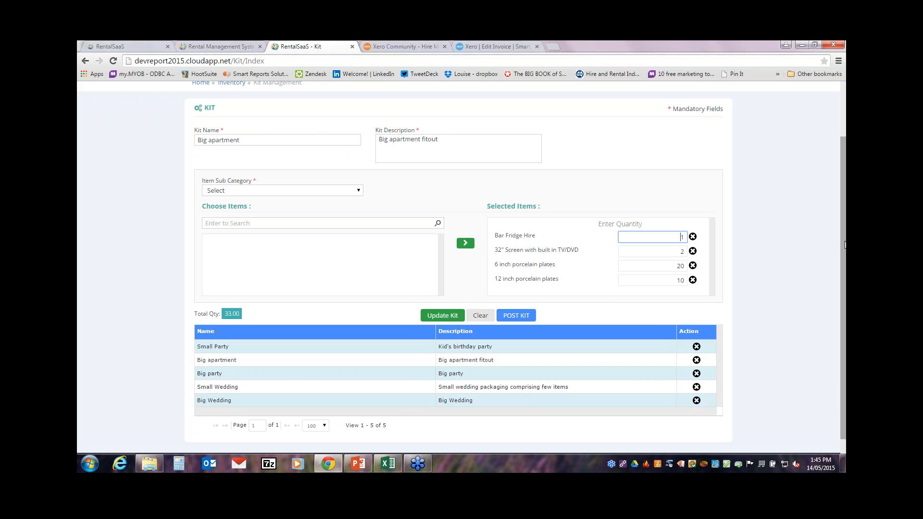
pyautogui.moveTo(846, 245); pyautogui.dragTo(844, 194)
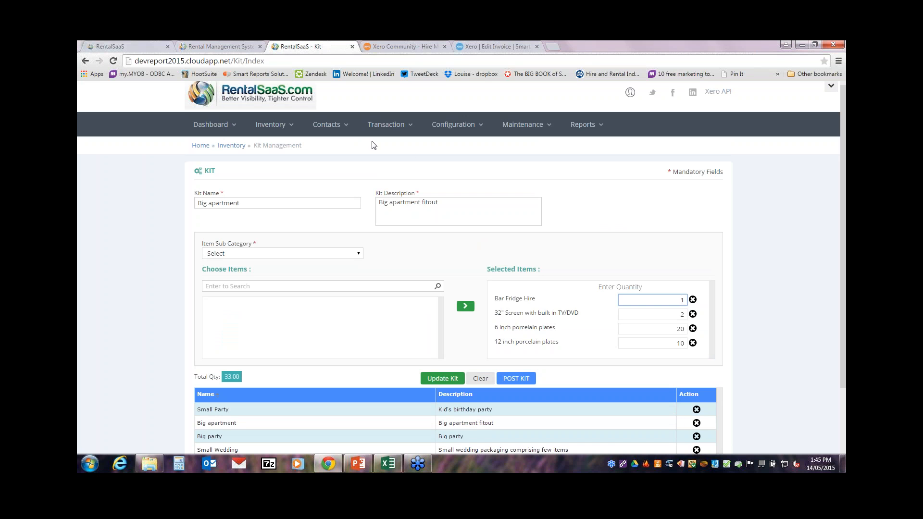
pyautogui.click(274, 121)
pyautogui.click(271, 151)
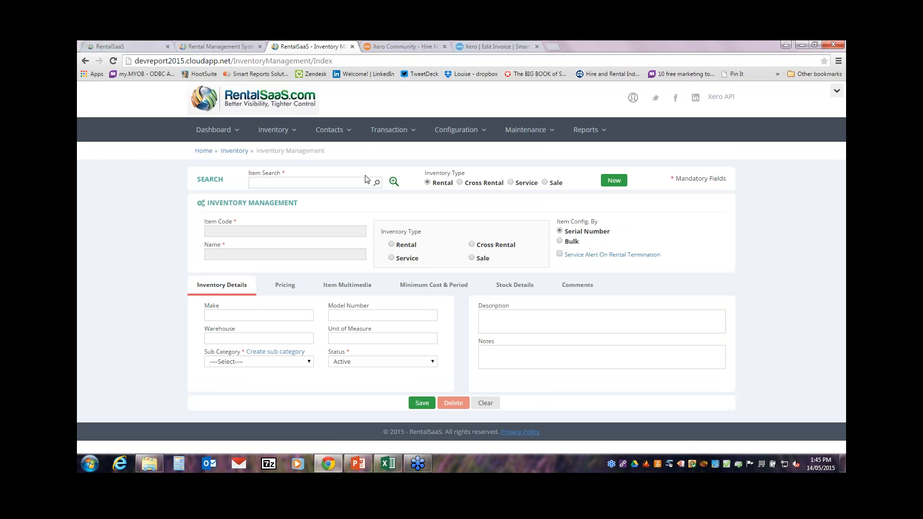
# Step: Load the 10x10 Marquee item from the inventory search and review its Pricing and Item Multimedia tabs
pyautogui.click(393, 182)
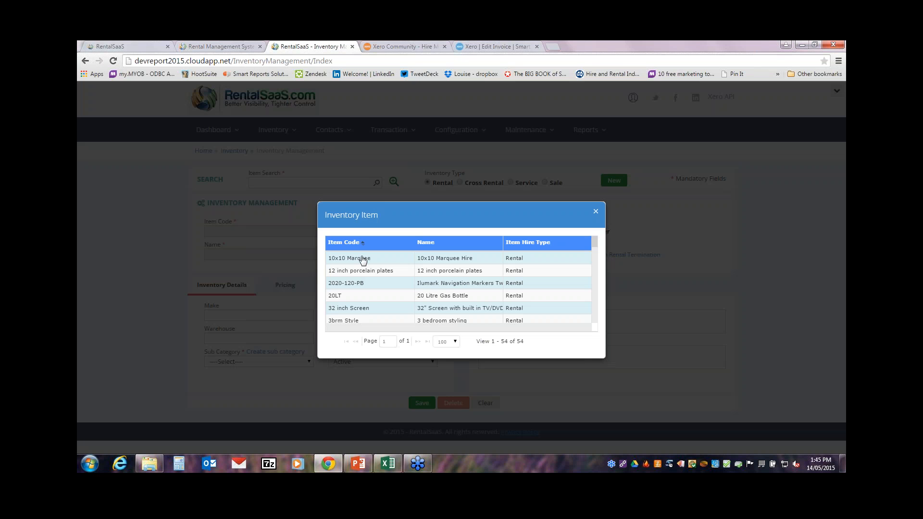
pyautogui.doubleClick(362, 258)
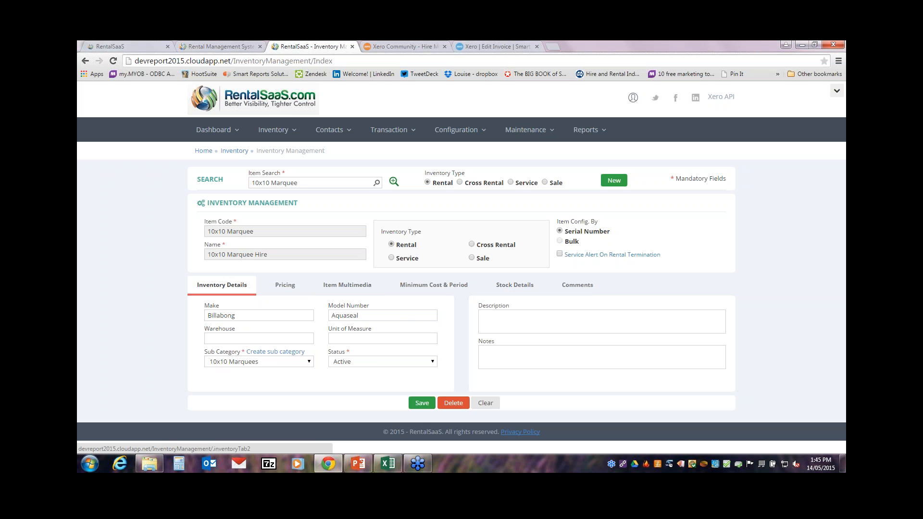
pyautogui.click(289, 288)
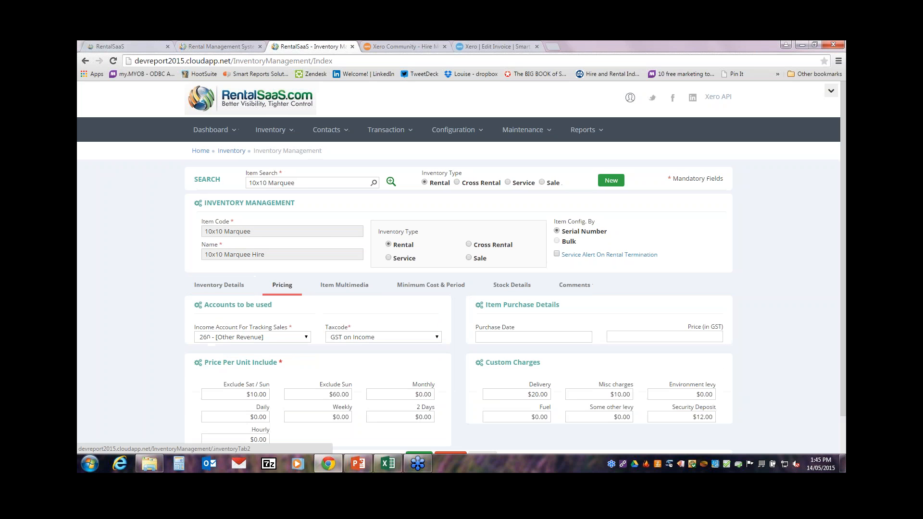
pyautogui.click(355, 287)
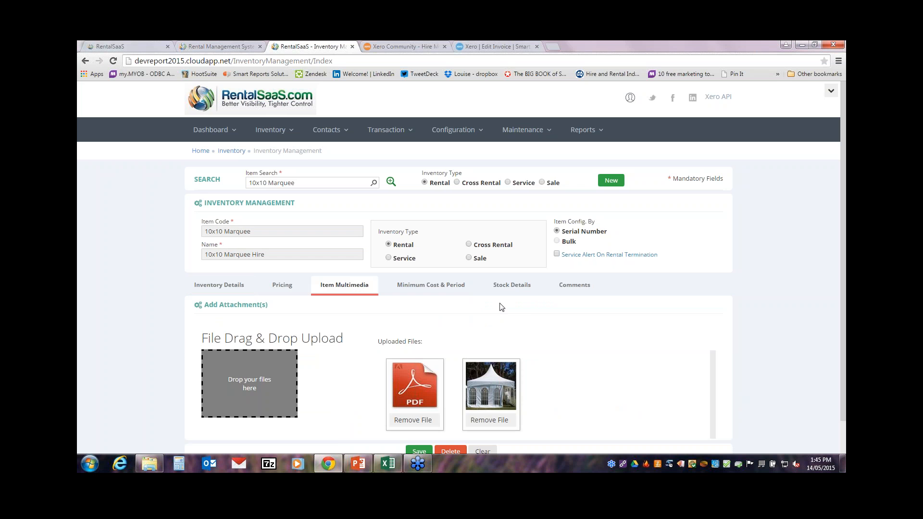
# Step: Review the Stock Details serial units and preview the barcode for unit 10x10MarqueeHir1
pyautogui.click(513, 288)
pyautogui.scroll(-2, 461, 269)
pyautogui.scroll(-1, 298, 300)
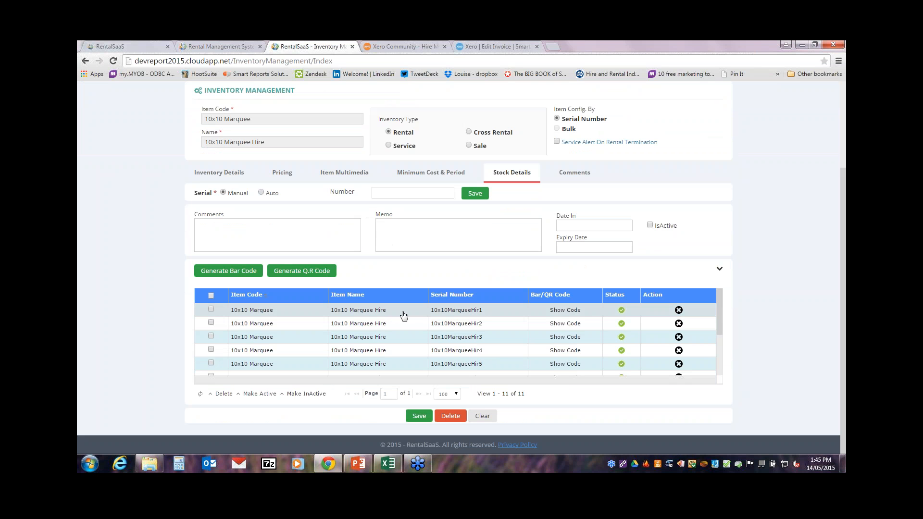
pyautogui.click(553, 312)
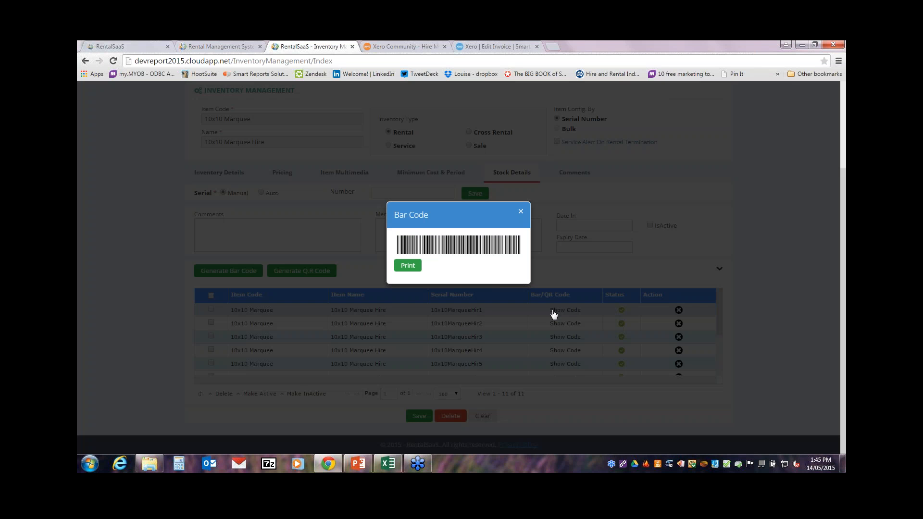
pyautogui.click(521, 212)
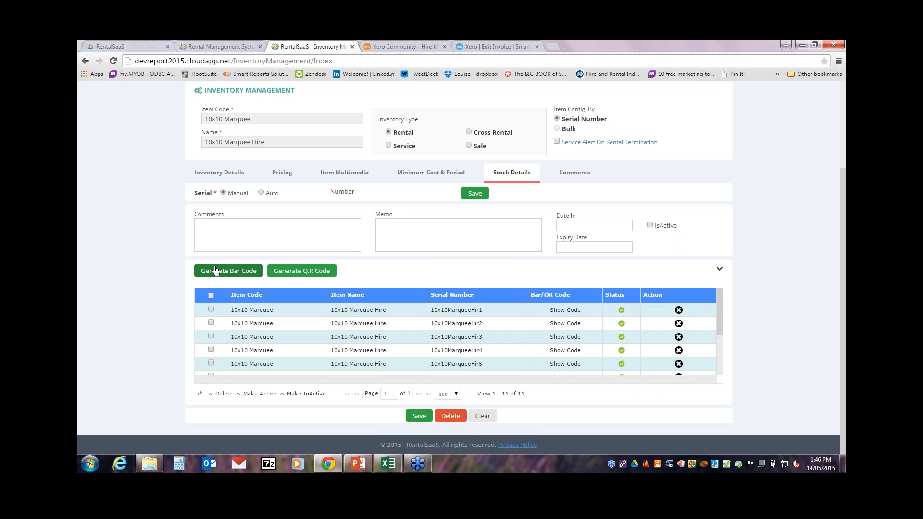
pyautogui.moveTo(841, 243); pyautogui.dragTo(838, 178)
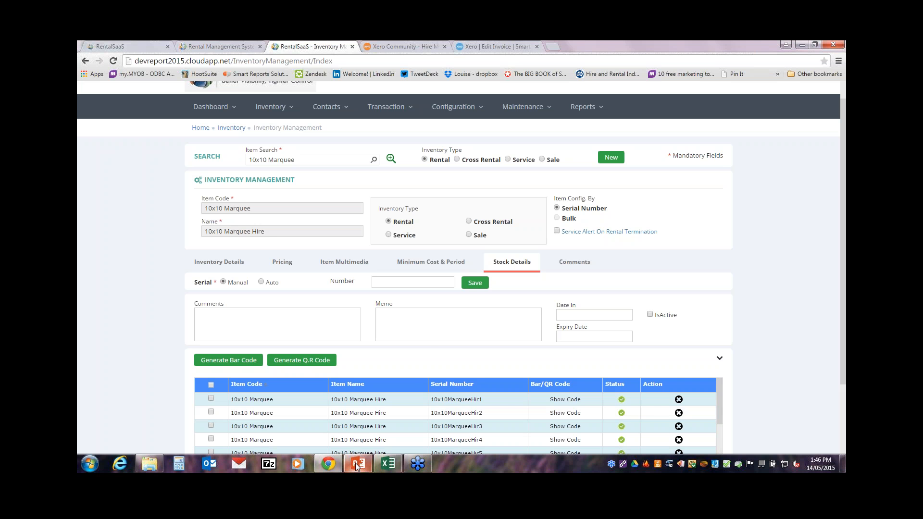
# Step: Present the RS Webinar-140515 deck full screen from slide 12, the DEMO slide
pyautogui.moveTo(360, 465)
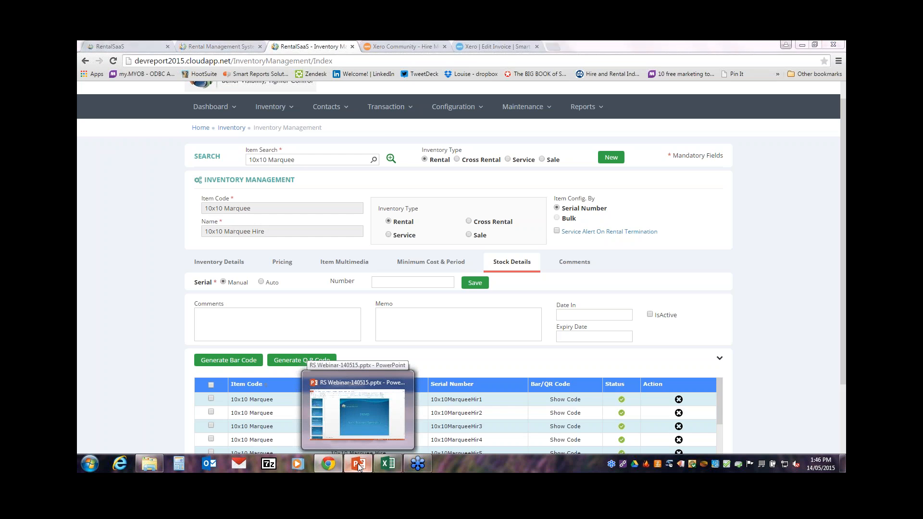
pyautogui.click(360, 465)
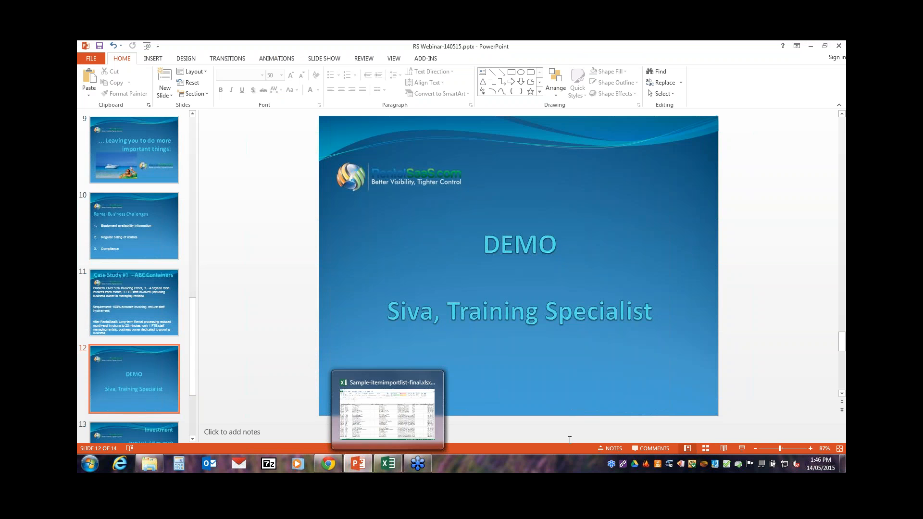
pyautogui.click(742, 448)
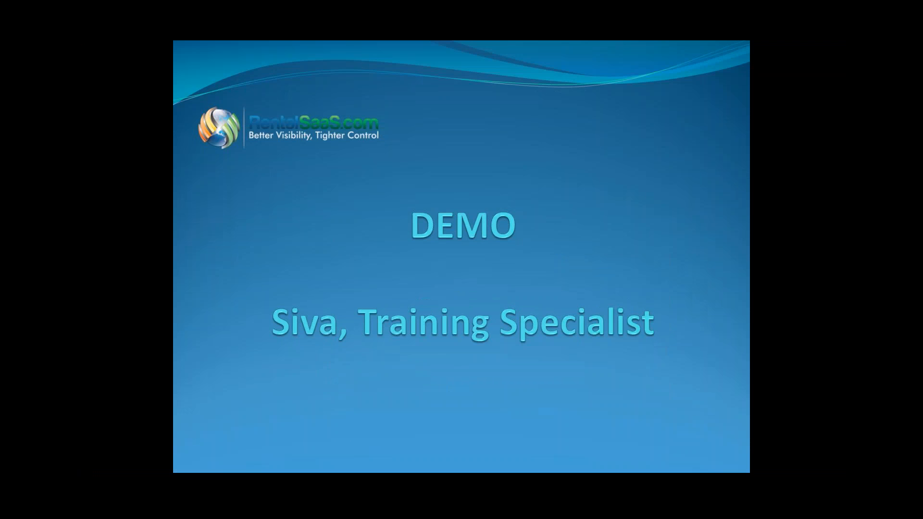